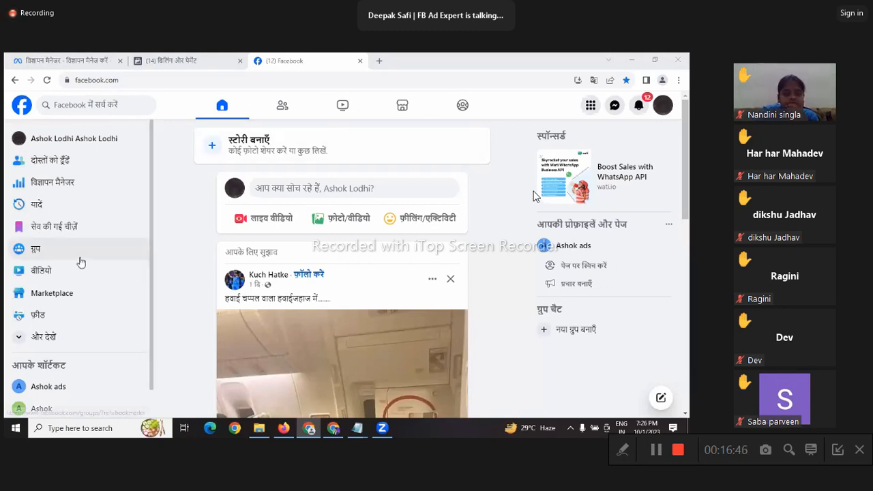
Step: Expand the sidebar shortcuts with 'See more' and open the Pages you manage
scroll(59, 306, "down", 1)
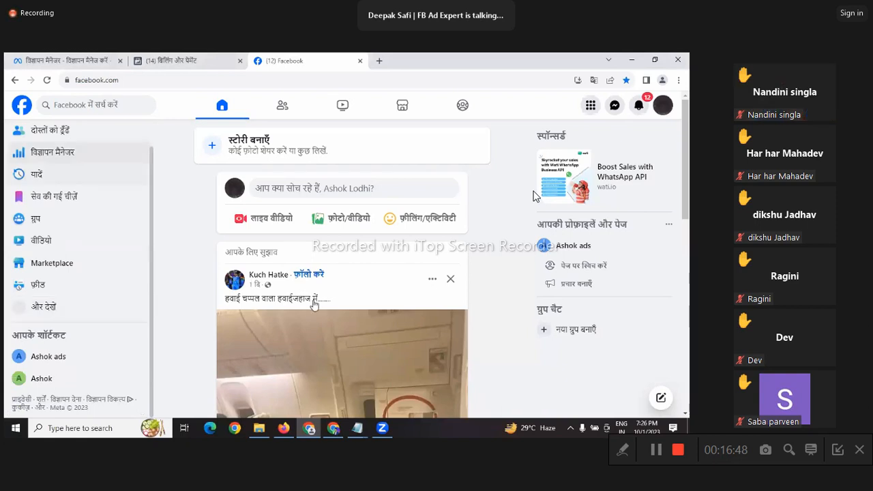
left_click(43, 306)
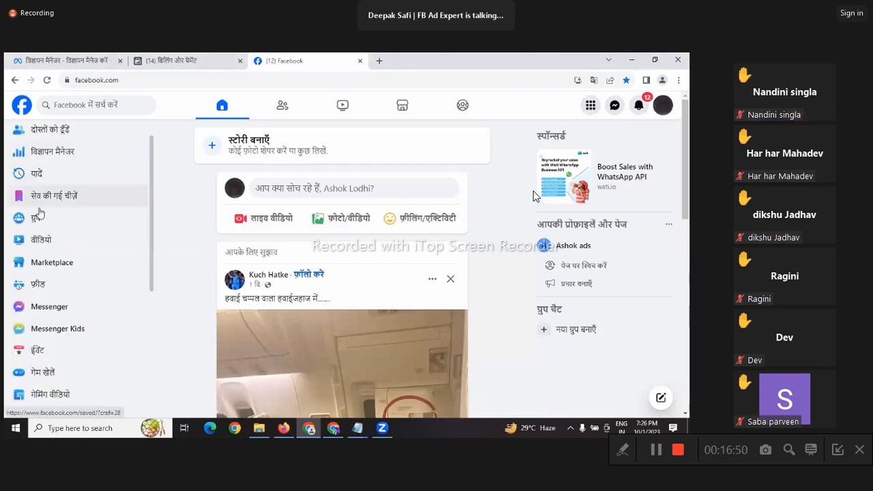
scroll(40, 212, "down", 3)
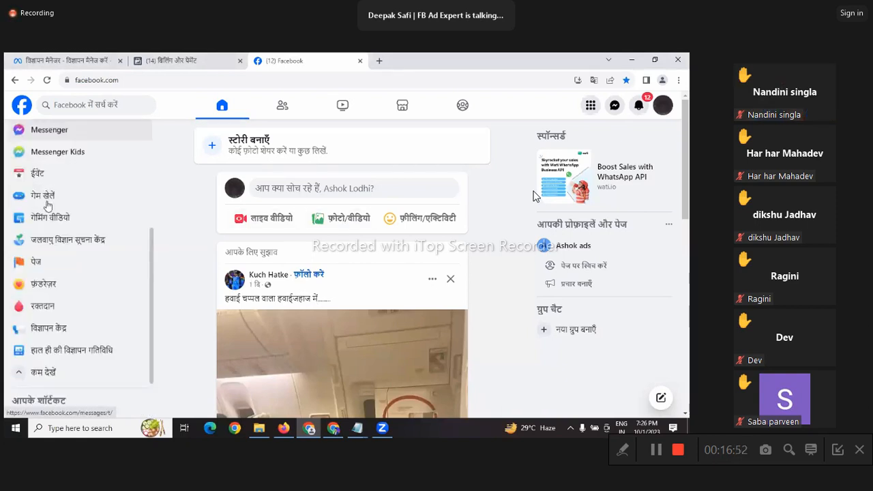
left_click(36, 261)
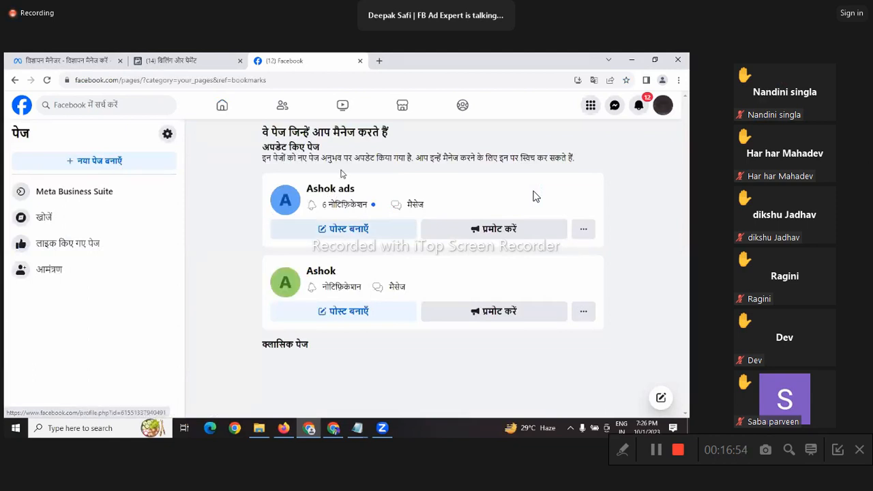
Step: Start a new Page named with the coach's full name followed by 'Business Coach'
left_click(113, 163)
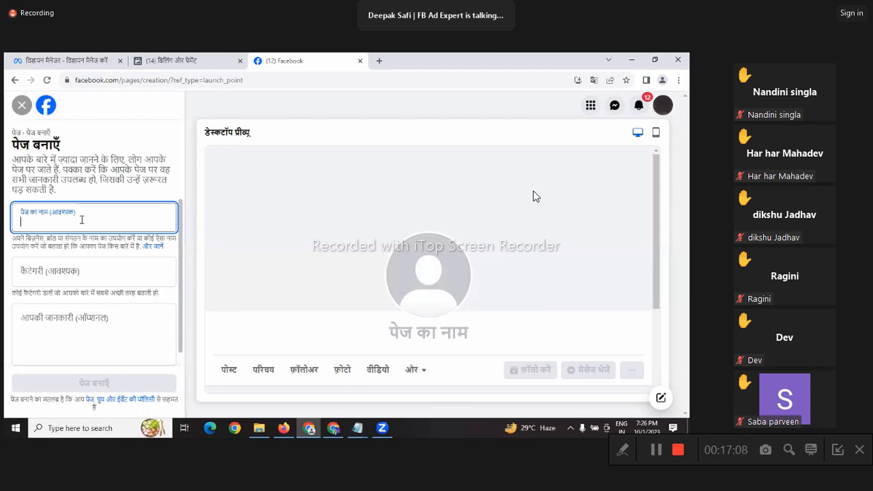
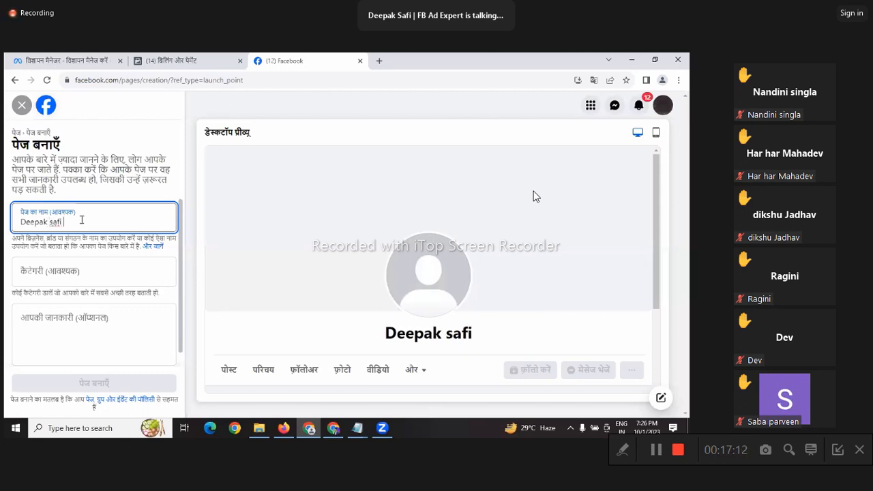
type(" Business Coa")
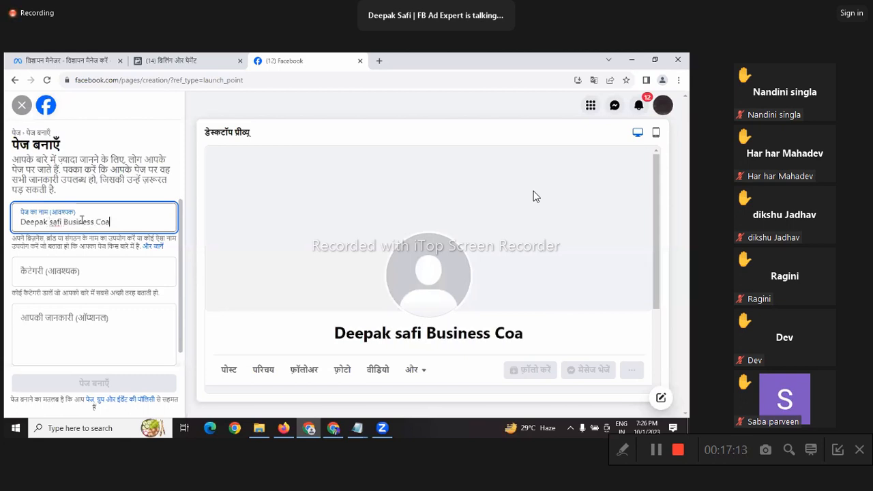
type("ch")
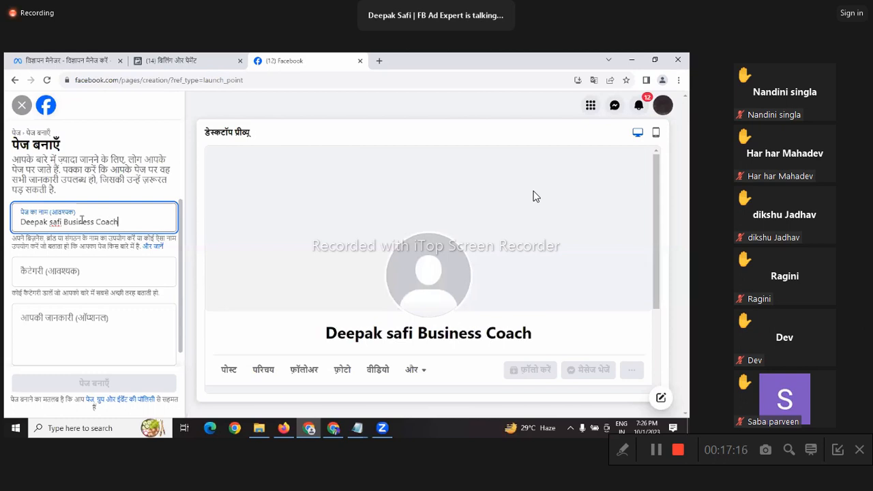
Step: Search 'digital' in the Category field and choose Social Media Agency (सोशल मीडिया एजेंसी)
left_click(75, 272)
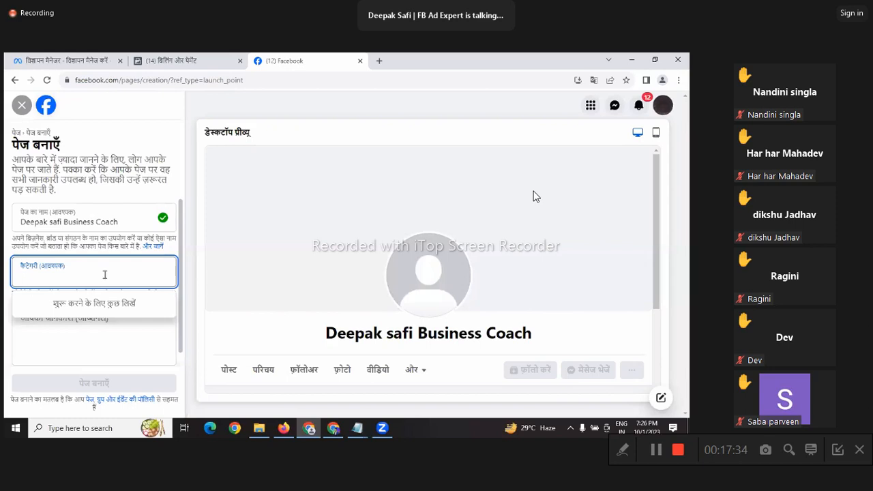
type("digi")
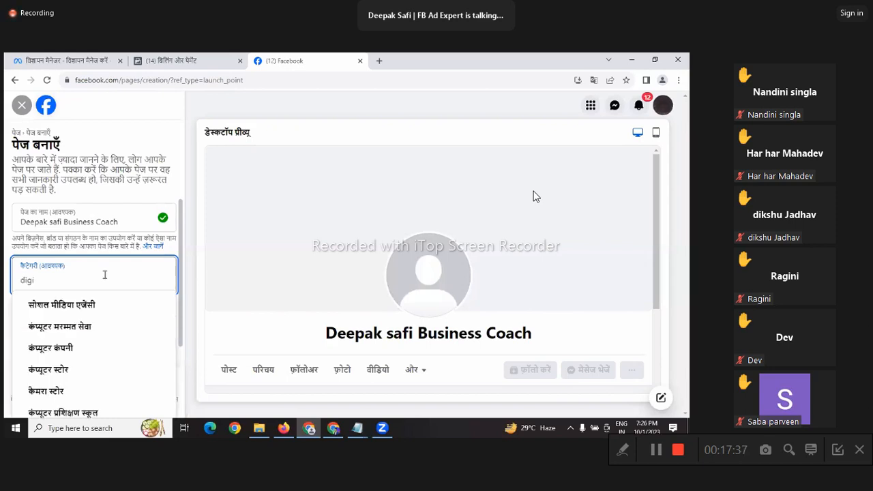
type("ta")
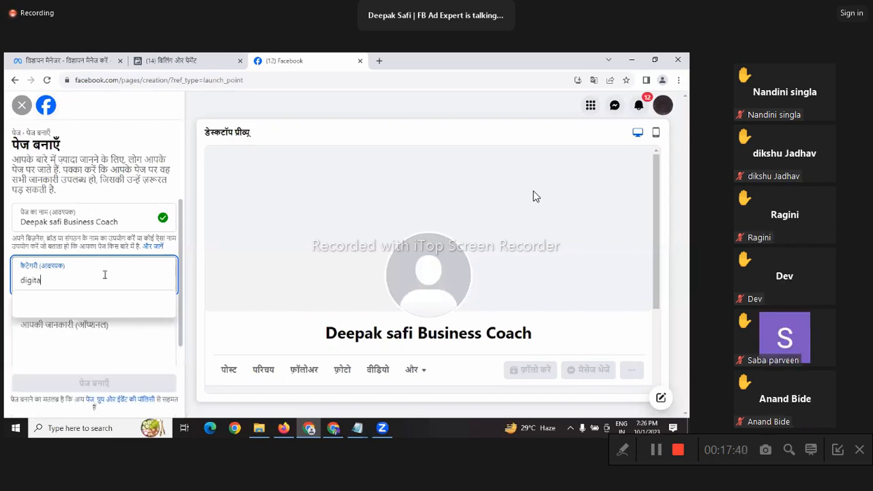
type("l crea")
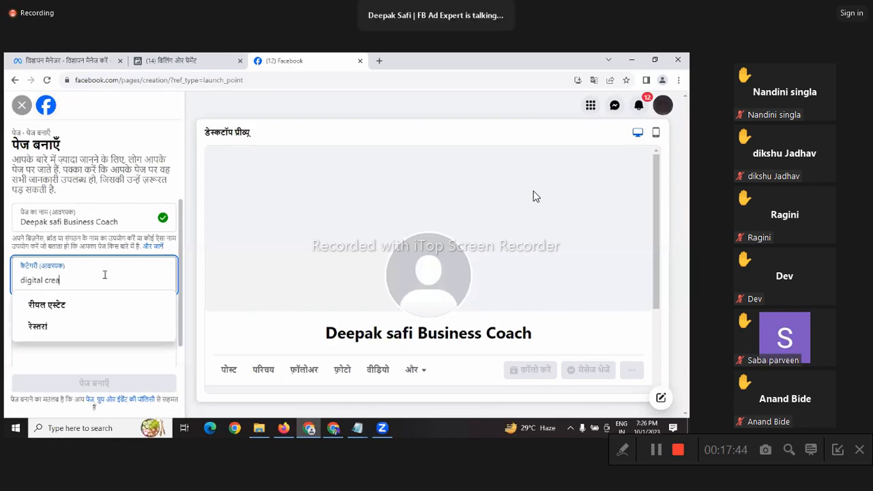
key("BackSpace")
key("BackSpace")
type("ator")
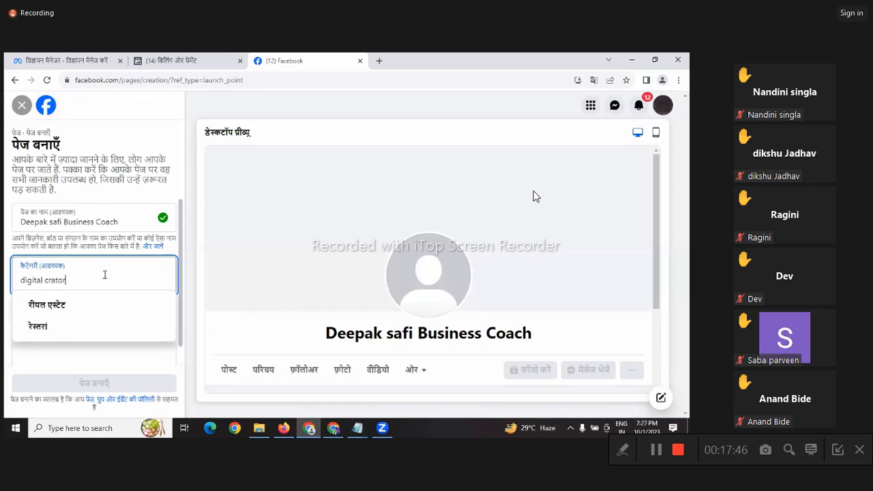
key("BackSpace")
key("BackSpace")
key("BackSpace")
key("BackSpace")
key("BackSpace")
key("BackSpace")
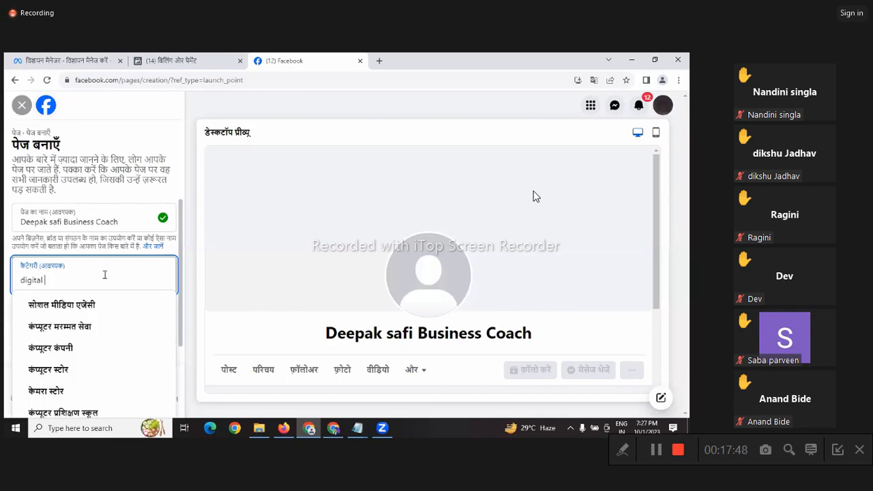
left_click(98, 307)
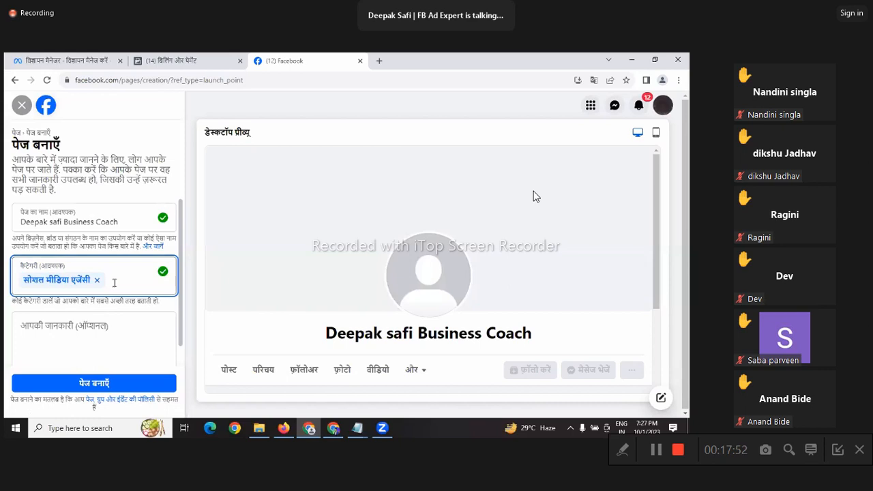
type("s")
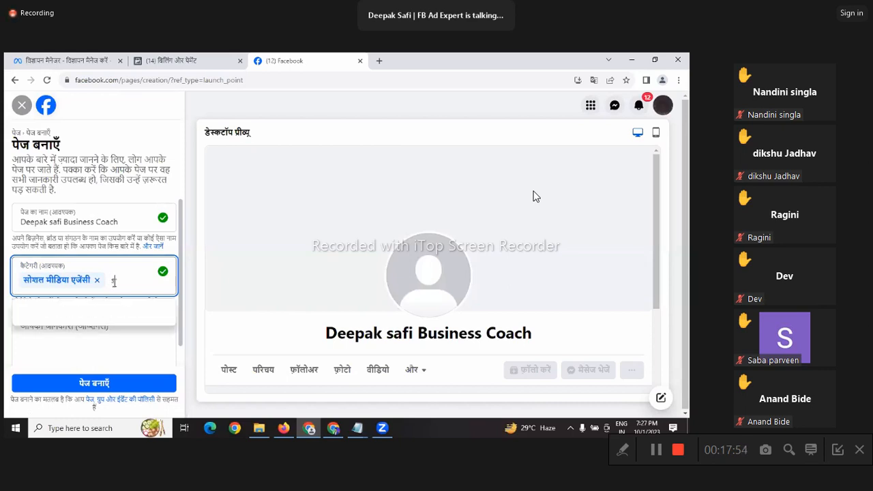
key("BackSpace")
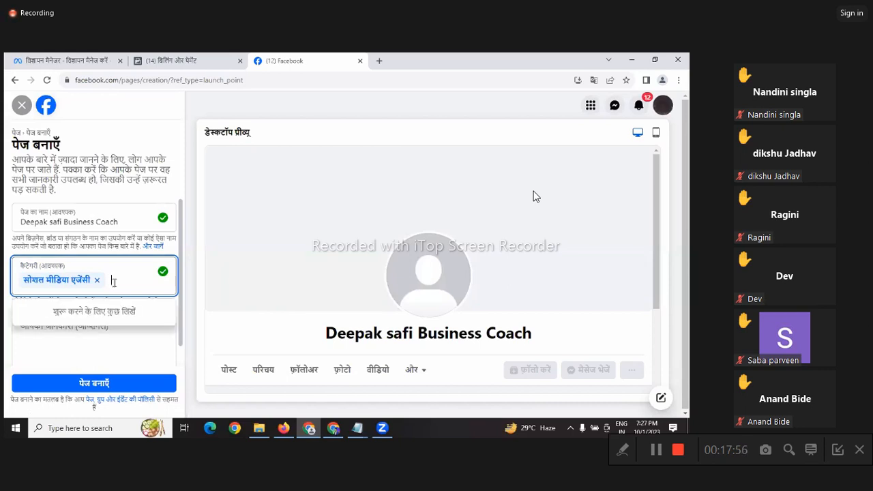
left_click(124, 342)
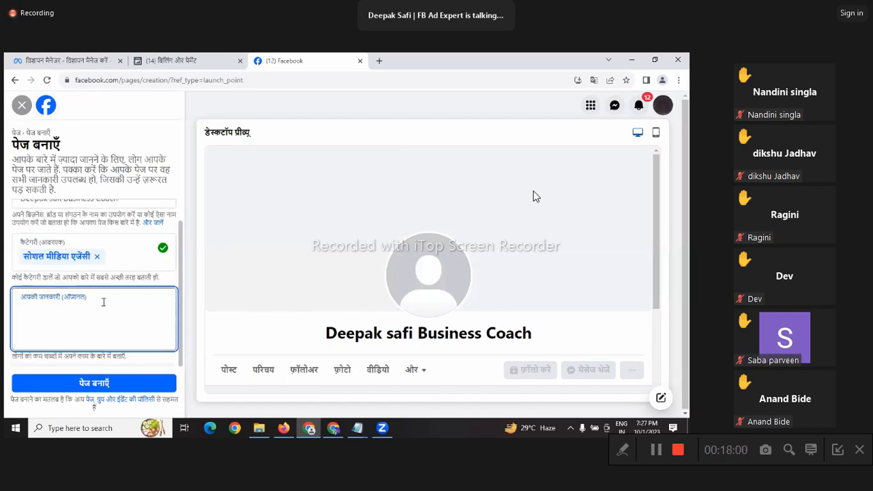
Step: Create the Page and leave the website, phone and email contact fields empty
left_click(101, 383)
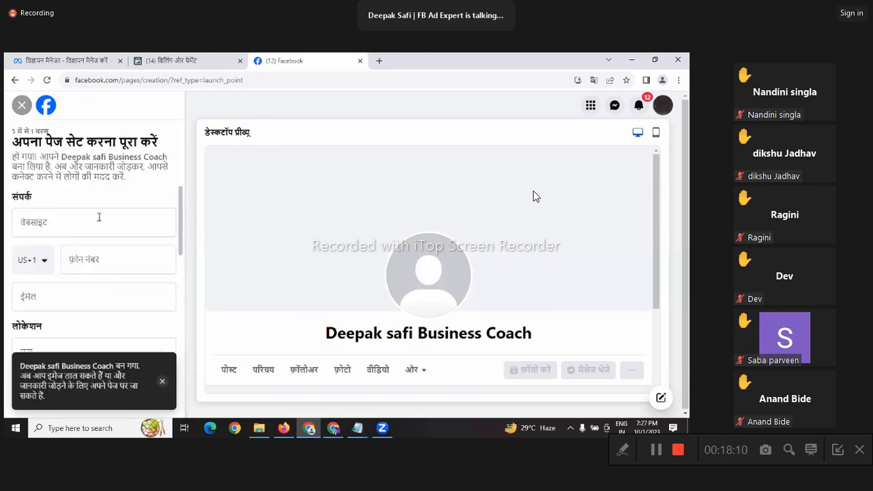
left_click(99, 217)
left_click(119, 261)
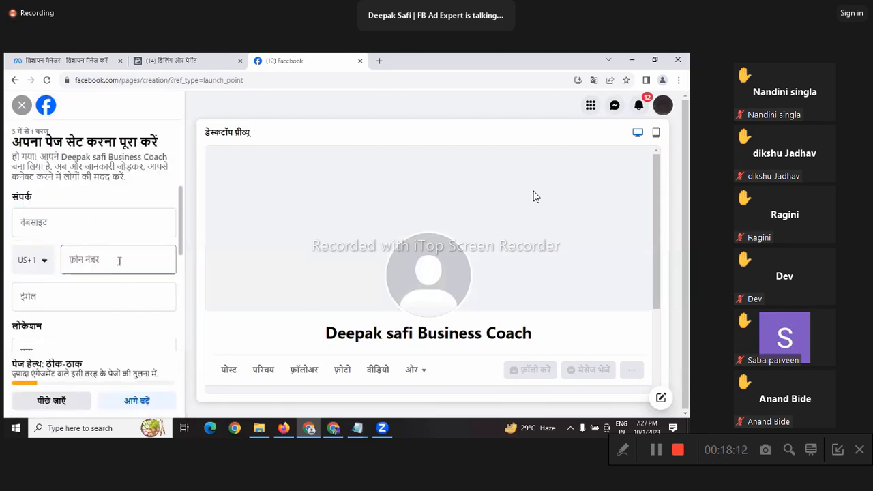
scroll(109, 258, "down", 1)
left_click(80, 245)
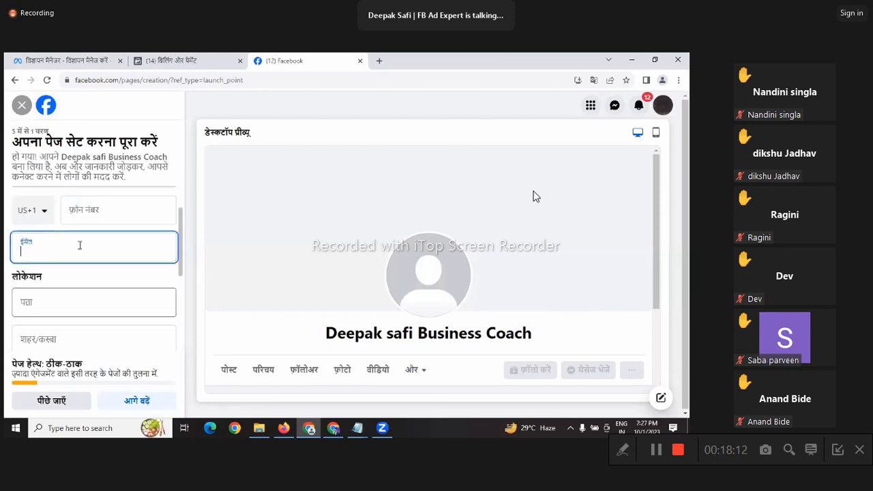
scroll(75, 301, "down", 3)
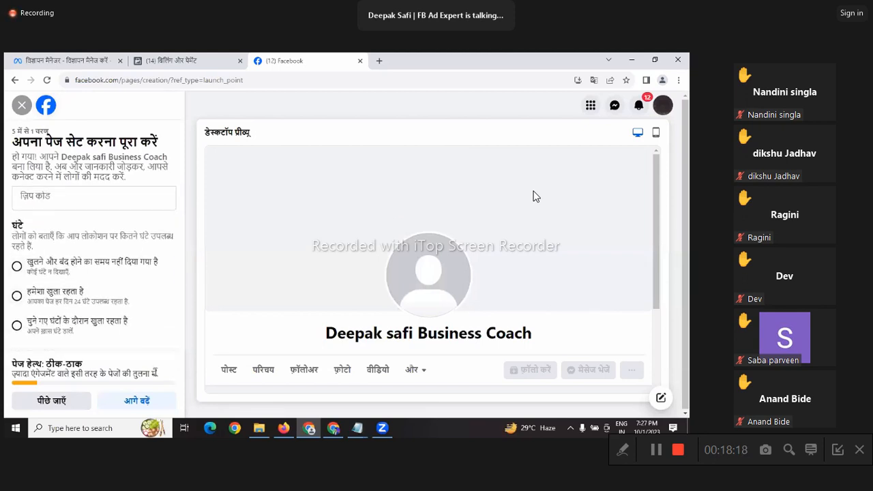
Step: Skip through the remaining Page setup steps with Next and finish with Done
left_click(136, 401)
left_click(136, 402)
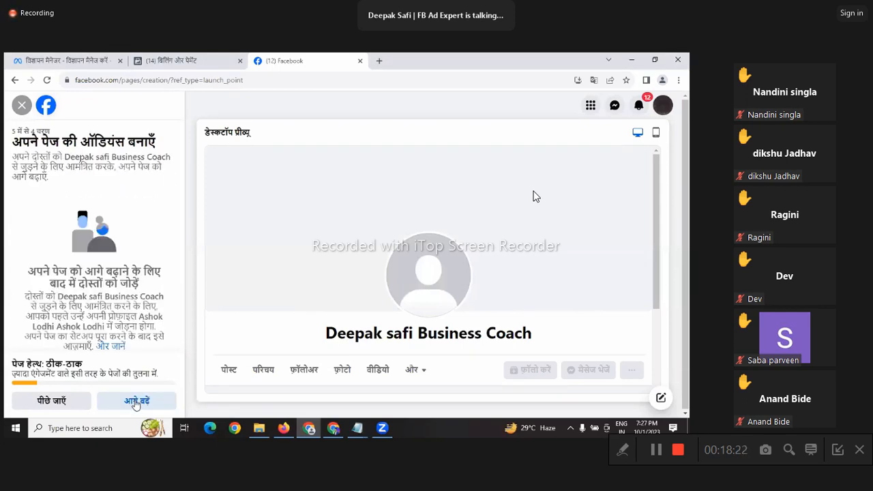
left_click(136, 401)
left_click(136, 401)
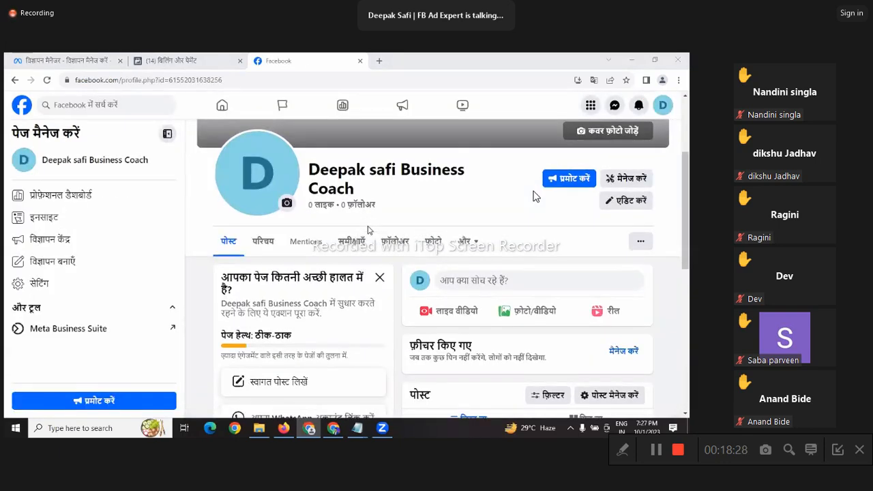
Step: Dismiss the new Page's welcome message
scroll(368, 230, "down", 1)
scroll(368, 231, "up", 3)
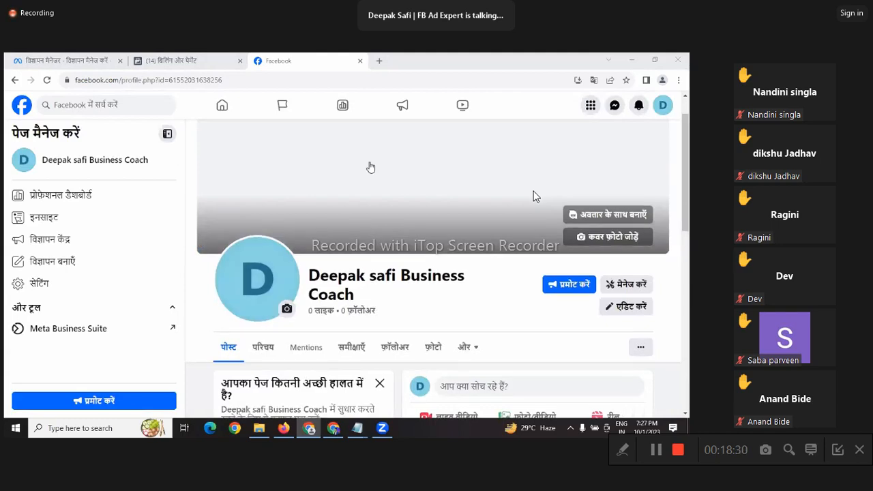
scroll(519, 253, "down", 10)
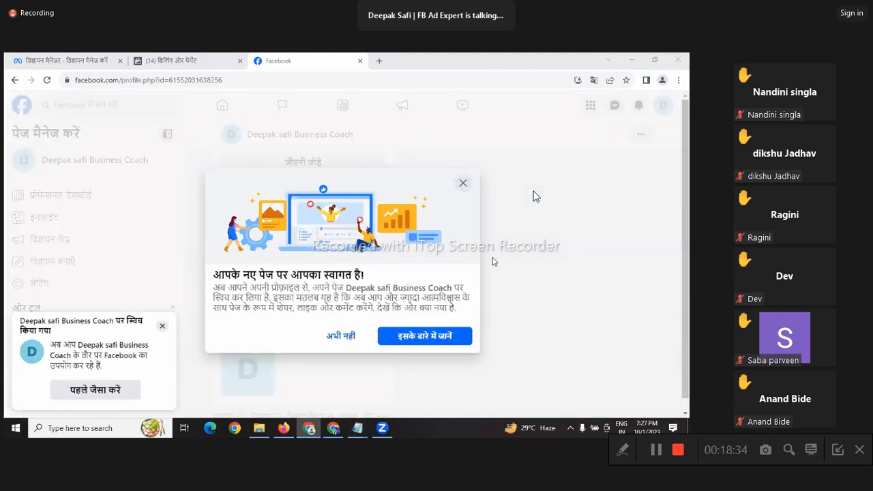
left_click(463, 183)
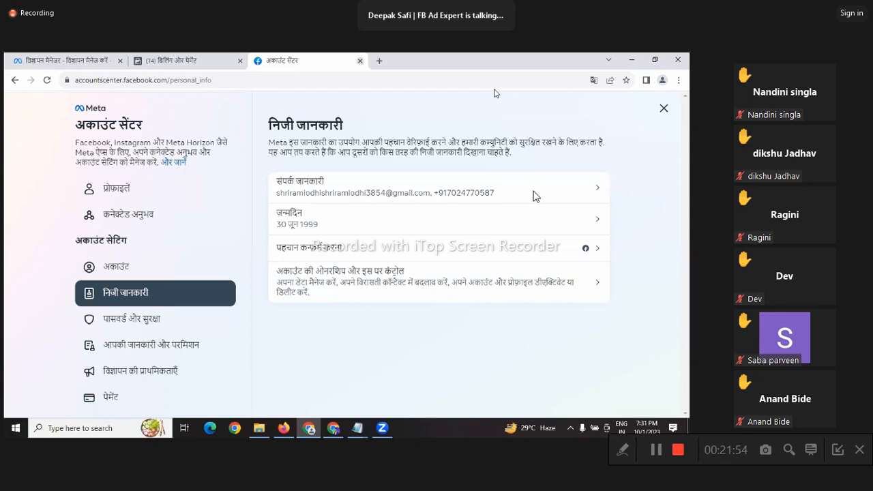
Step: Close Accounts Center and the Settings & Privacy tab, leaving Billing & Payments active
left_click(662, 111)
left_click(361, 60)
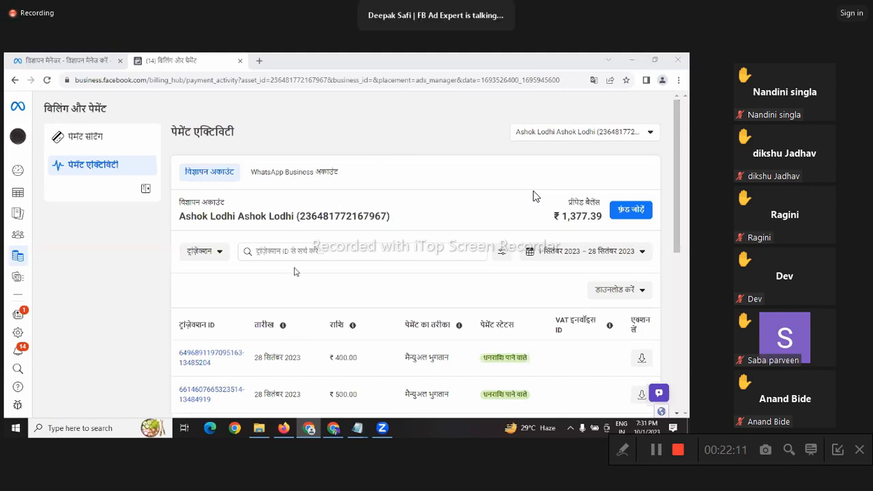
Step: Scroll the Ads Manager campaigns table right and back to review results and spend
left_click(71, 60)
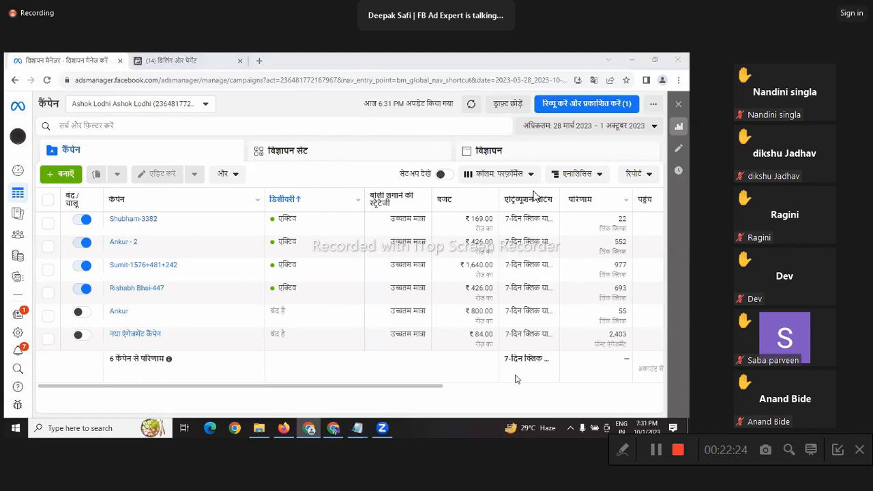
left_click(614, 381)
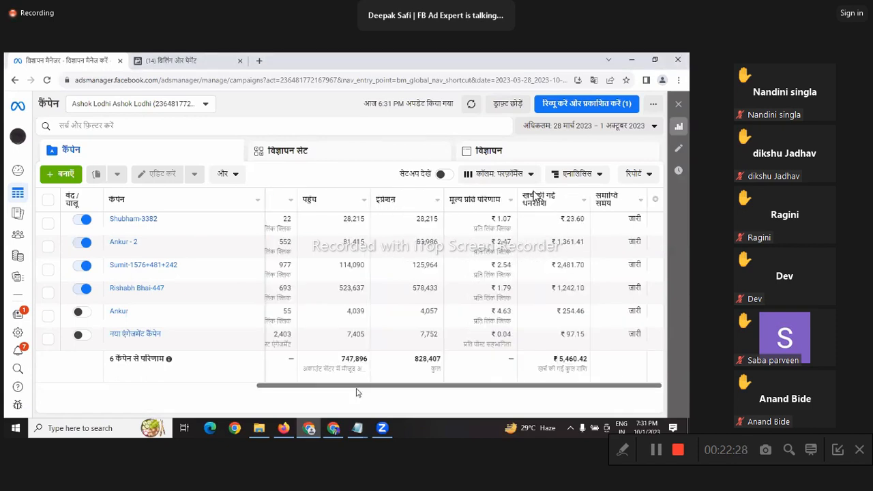
left_click(222, 389)
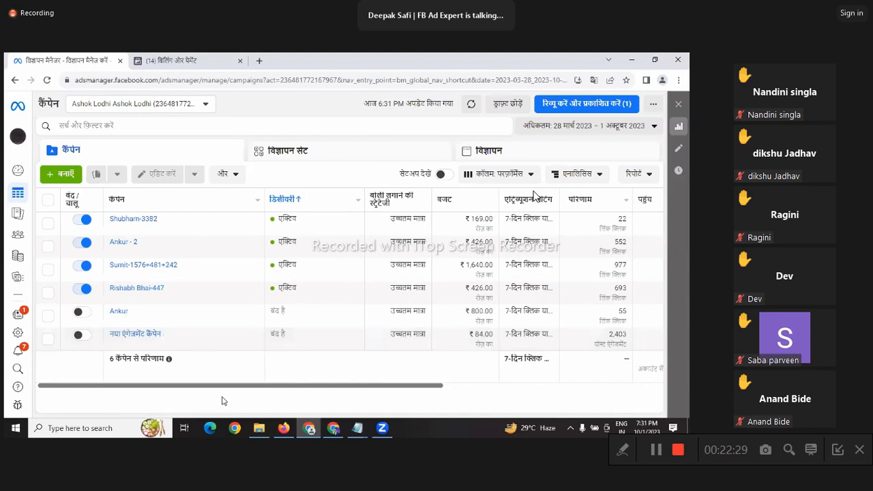
Step: Check the Billing & Payments tab, then start a new tab for the Facebook home feed
left_click(214, 58)
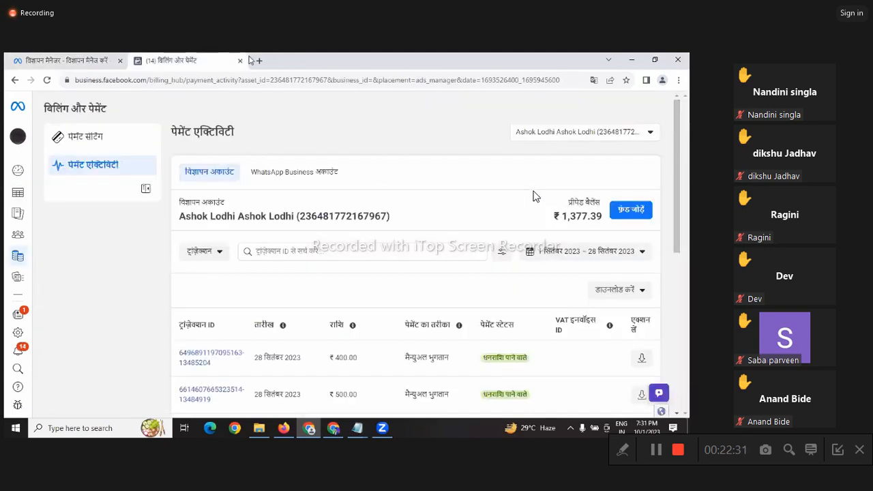
left_click(61, 60)
left_click(260, 60)
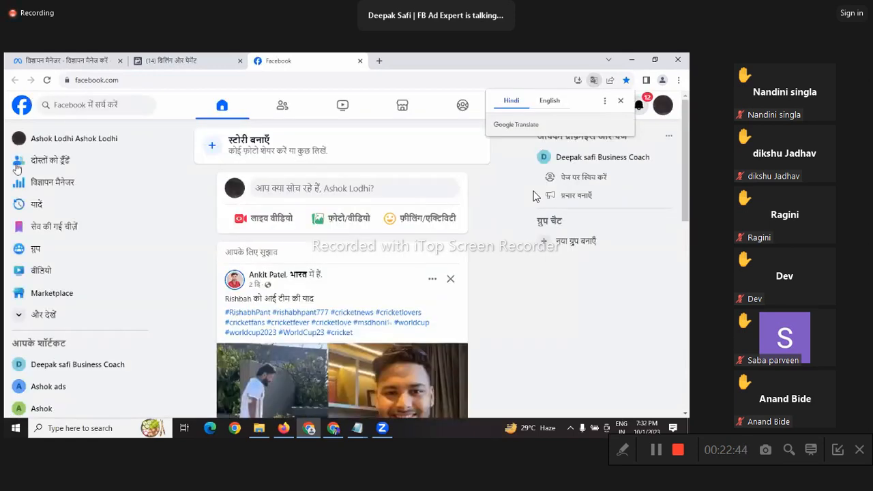
Step: Launch Ads Manager from the Facebook sidebar, close the extra tab, and return to the campaigns list
left_click(51, 189)
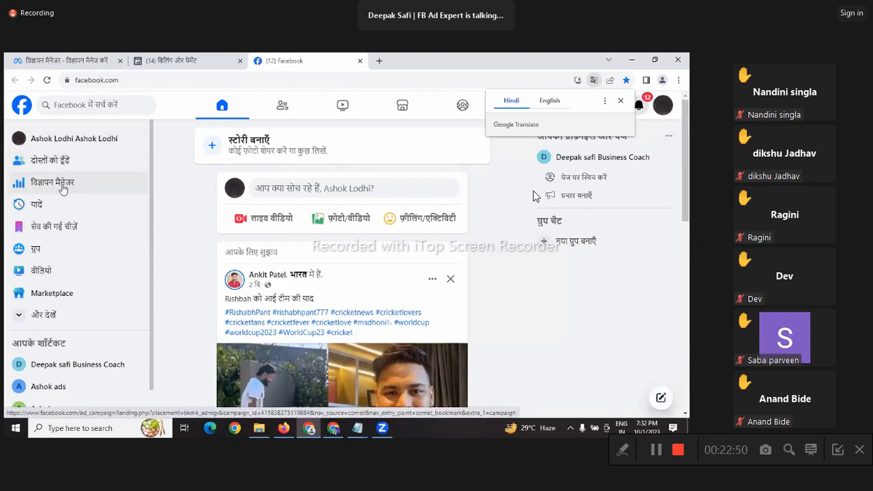
left_click(58, 189)
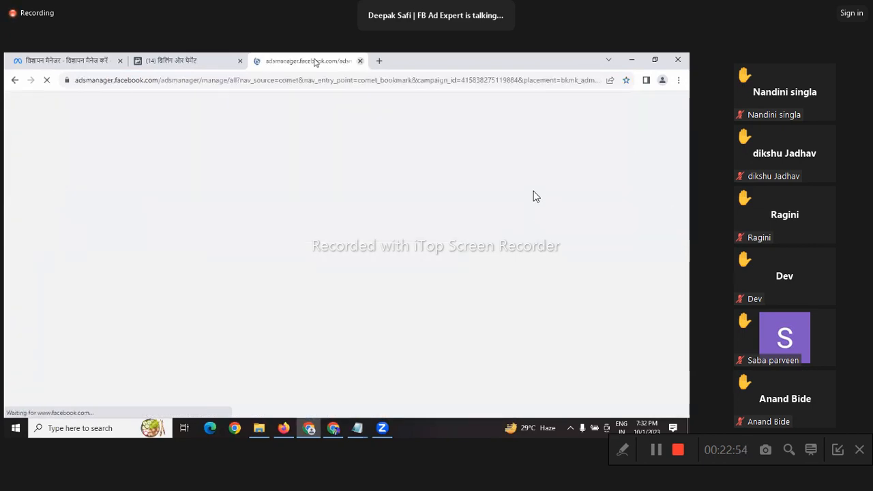
left_click(360, 62)
left_click(65, 61)
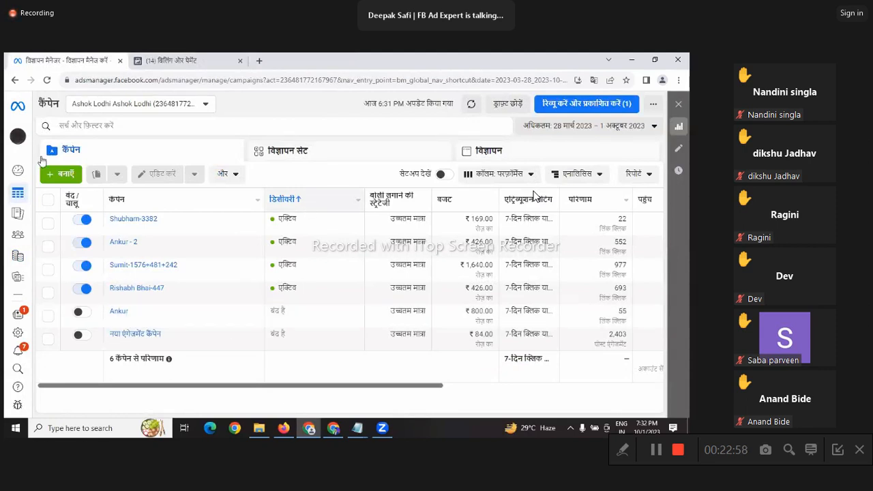
mouse_move(19, 294)
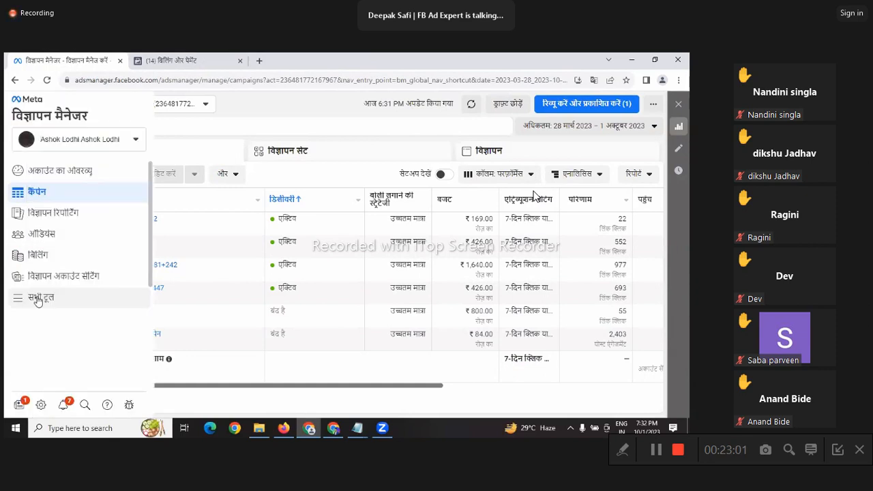
Step: Open Billing > Payment settings to view the ₹1,082.57 prepaid funds and payment activity
left_click(51, 262)
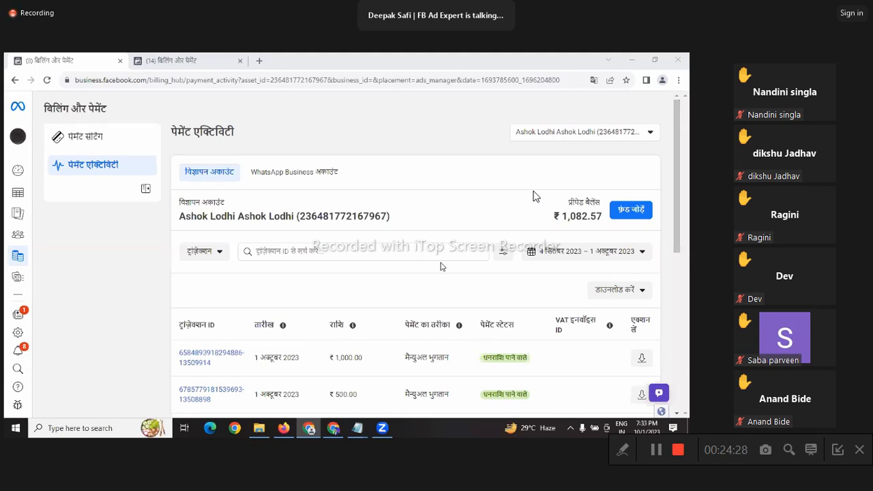
left_click(124, 251)
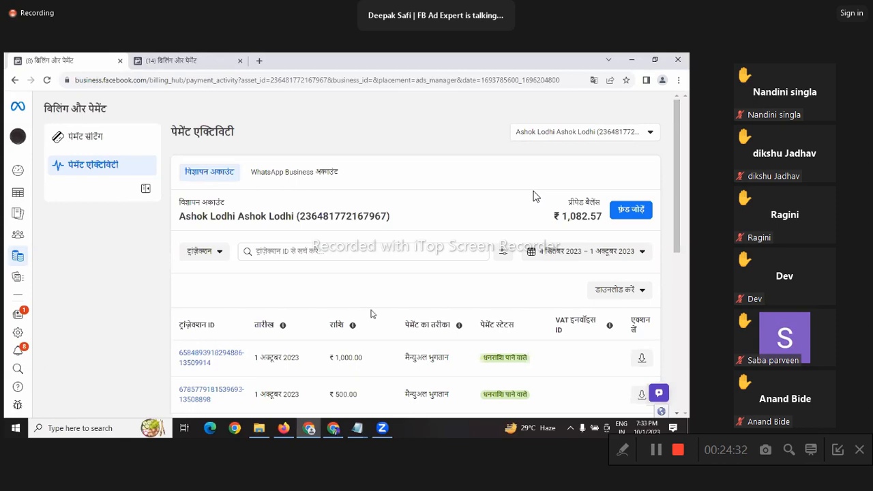
left_click(103, 142)
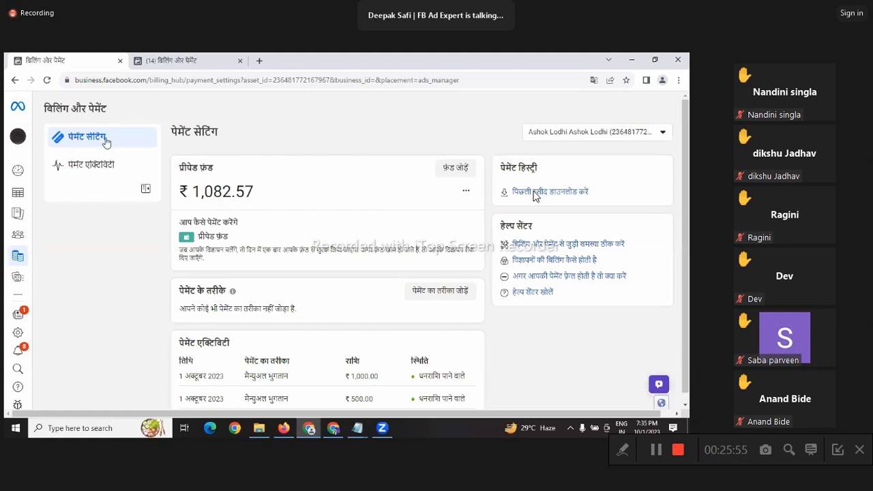
mouse_move(27, 195)
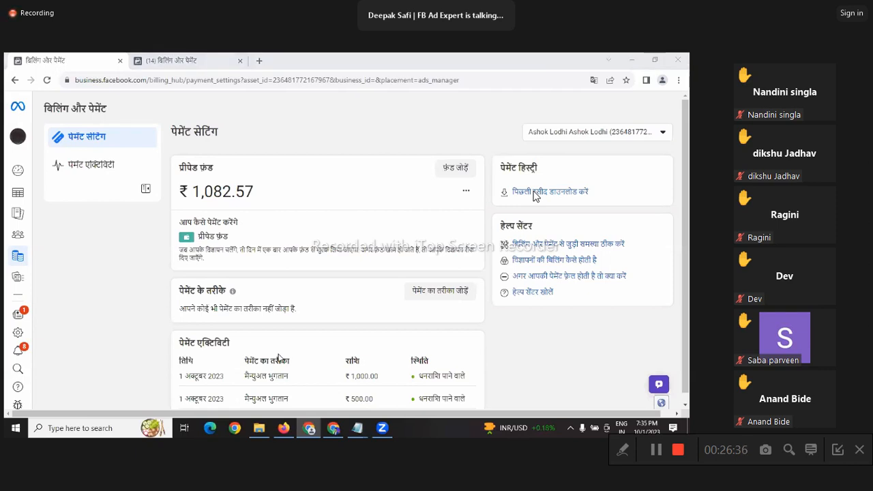
mouse_move(23, 287)
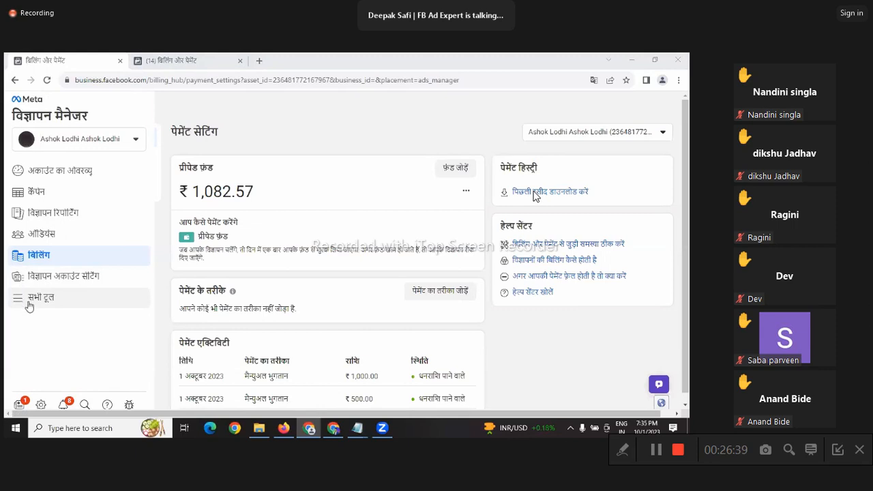
Step: Open the All tools (सभी टूल) panel and scroll through tools like Events Manager and Media Library
left_click(39, 304)
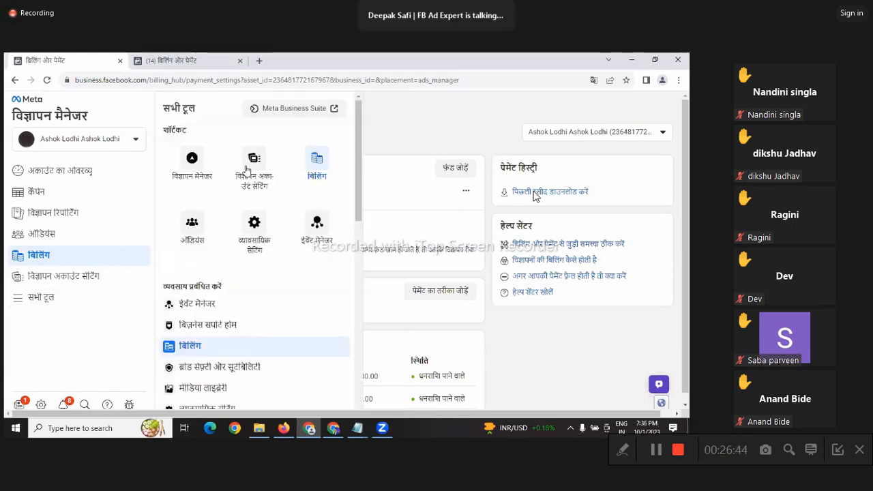
scroll(250, 195, "down", 3)
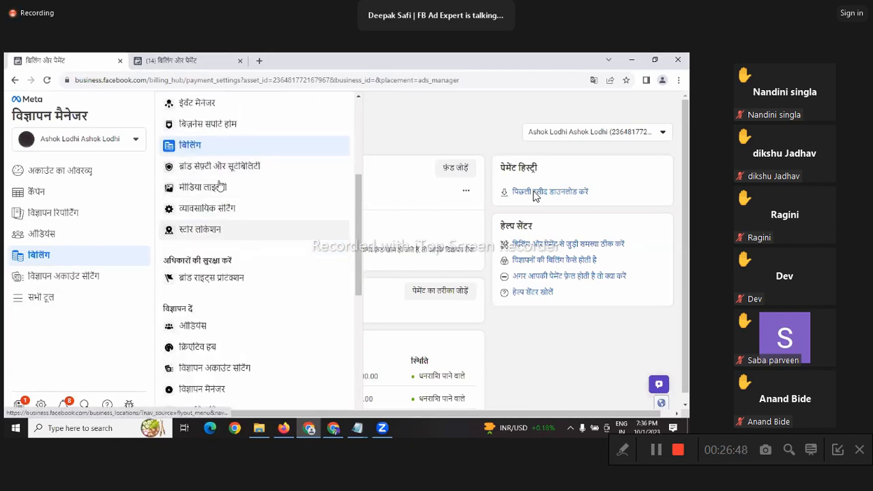
scroll(220, 186, "up", 4)
scroll(302, 233, "down", 2)
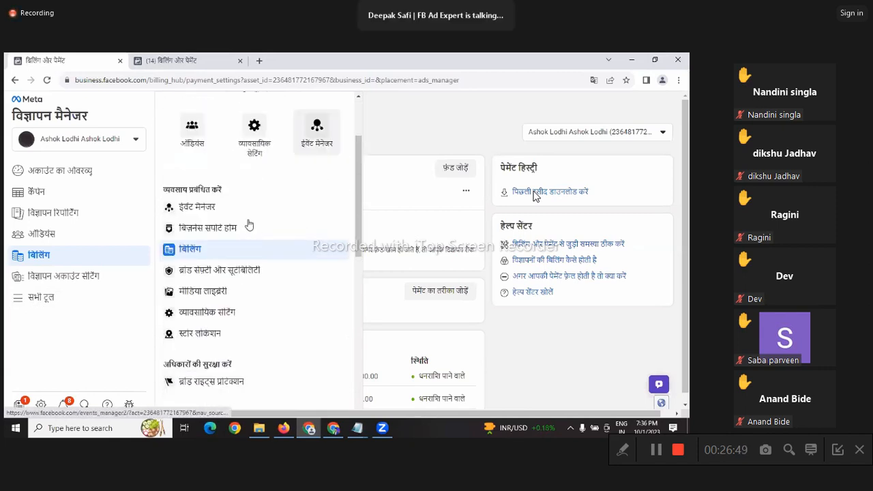
scroll(249, 225, "down", 3)
scroll(221, 238, "down", 1)
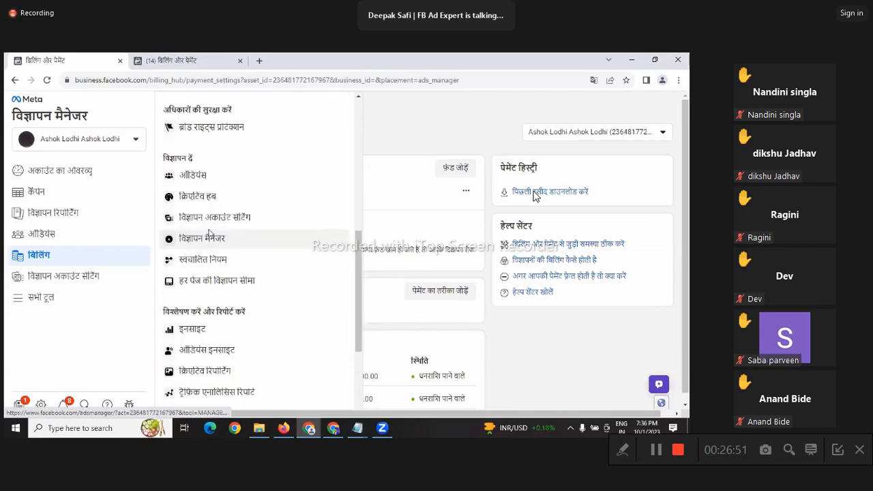
scroll(210, 234, "up", 1)
scroll(209, 234, "up", 1)
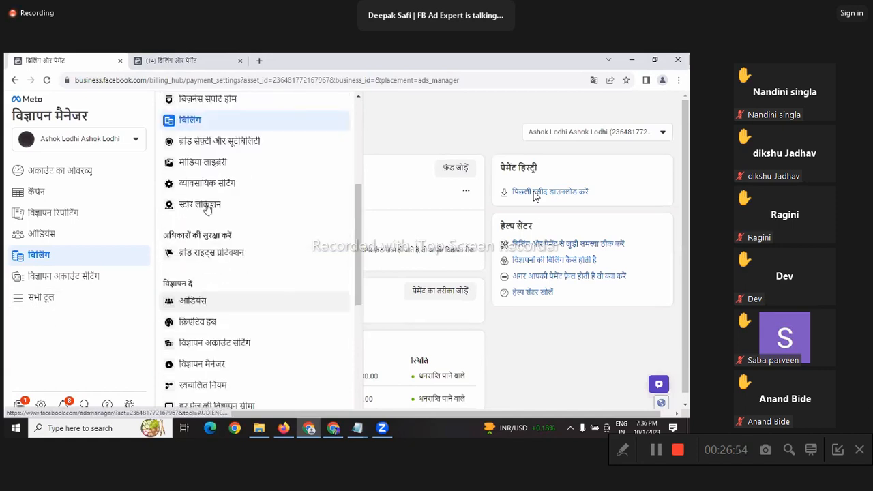
scroll(207, 210, "up", 2)
scroll(240, 229, "up", 1)
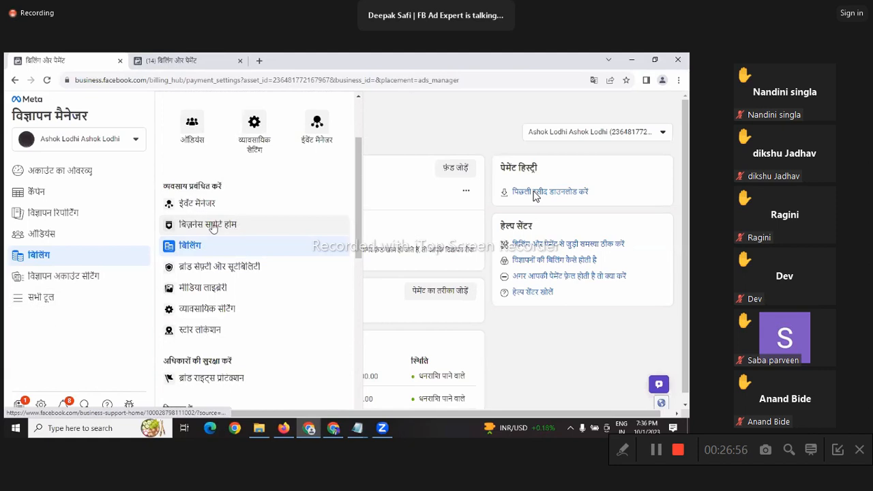
Step: Open Business Support Home and review its overview: no rejected ads, three managed Pages
left_click(212, 228)
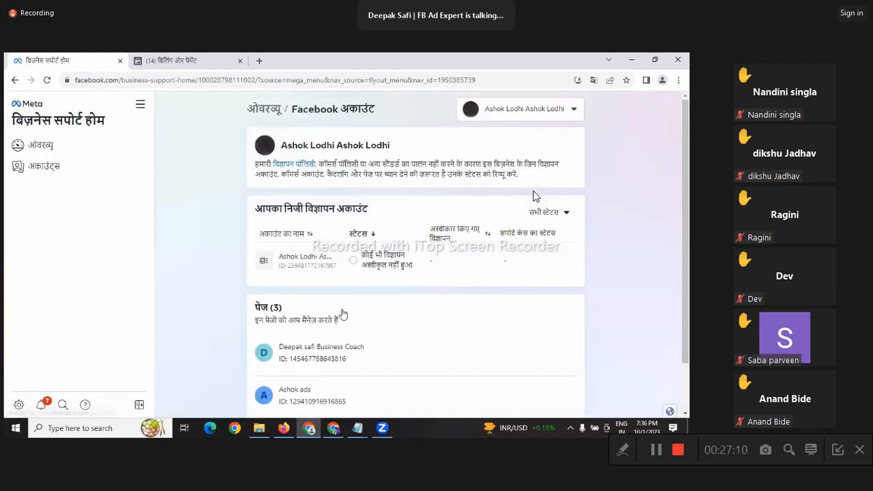
scroll(341, 312, "down", 2)
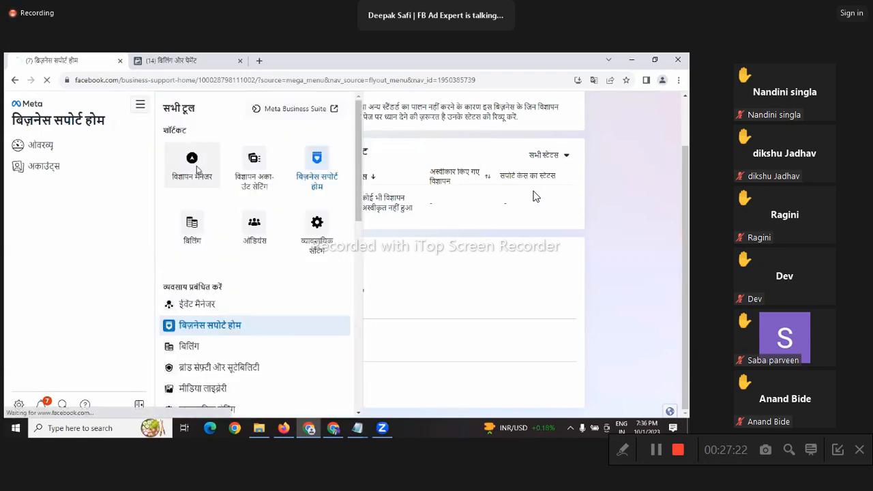
Step: Return to the Ads Manager Campaigns list showing six campaigns, four active and two off
left_click(196, 170)
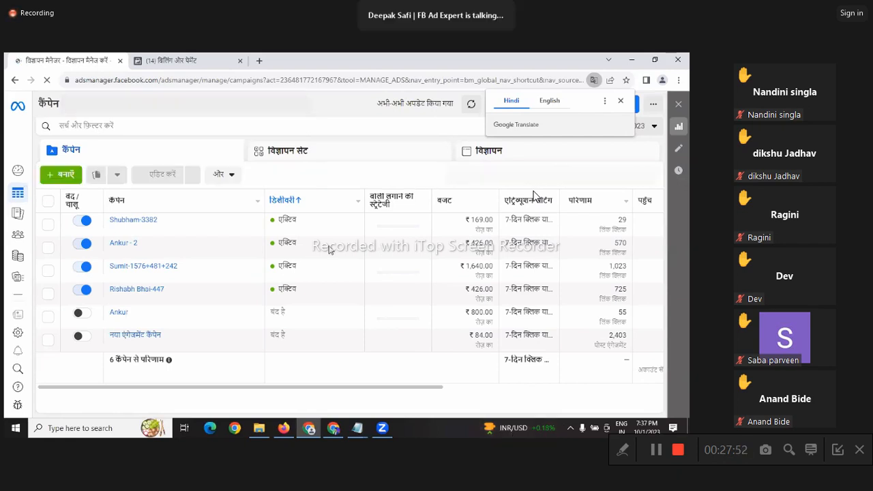
Step: Start a new campaign and pick Engagement as its objective
left_click(63, 176)
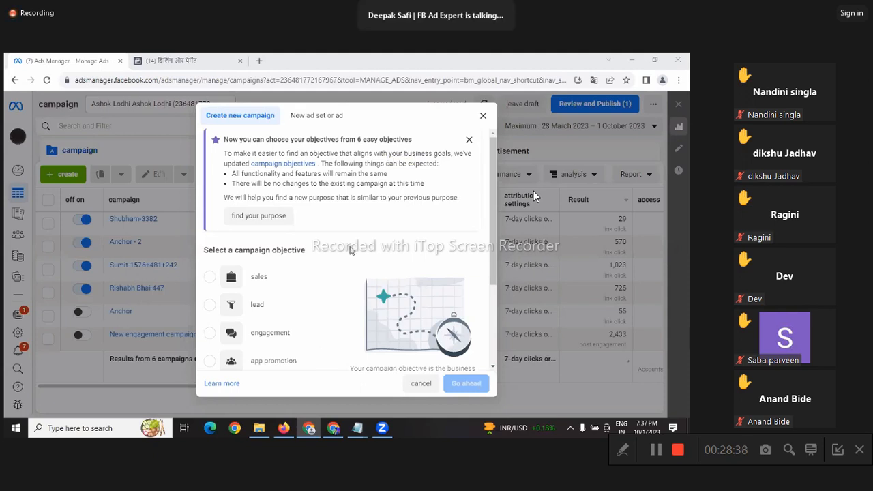
scroll(350, 250, "down", 2)
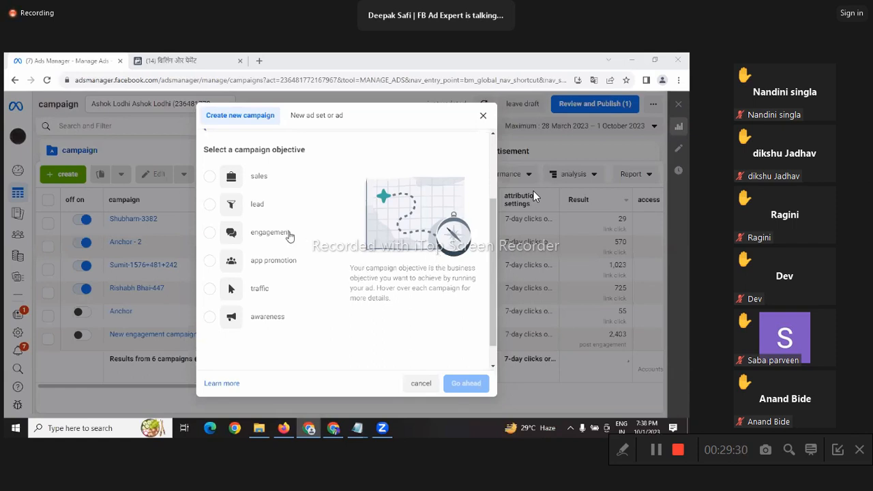
mouse_move(289, 236)
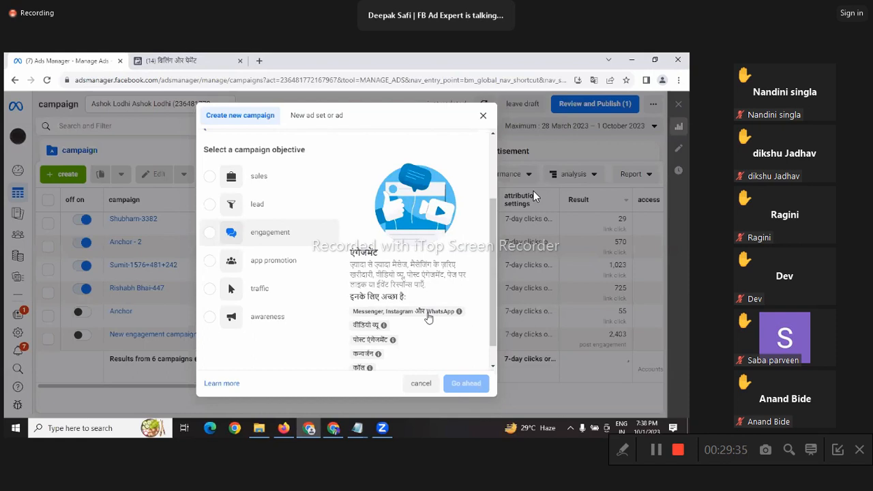
left_click(285, 243)
scroll(285, 242, "down", 1)
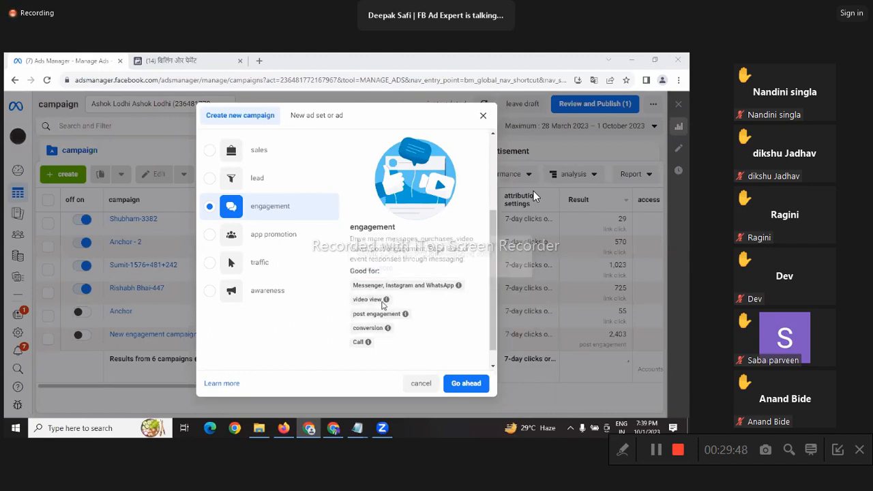
mouse_move(384, 305)
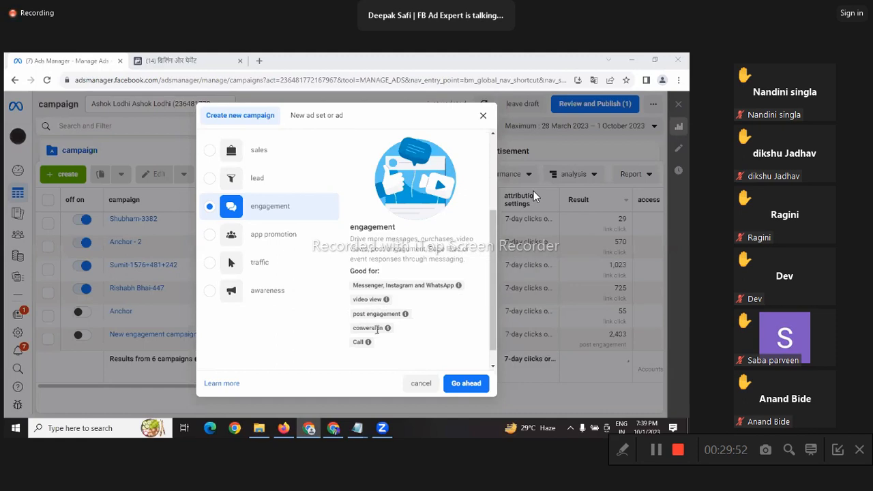
mouse_move(395, 329)
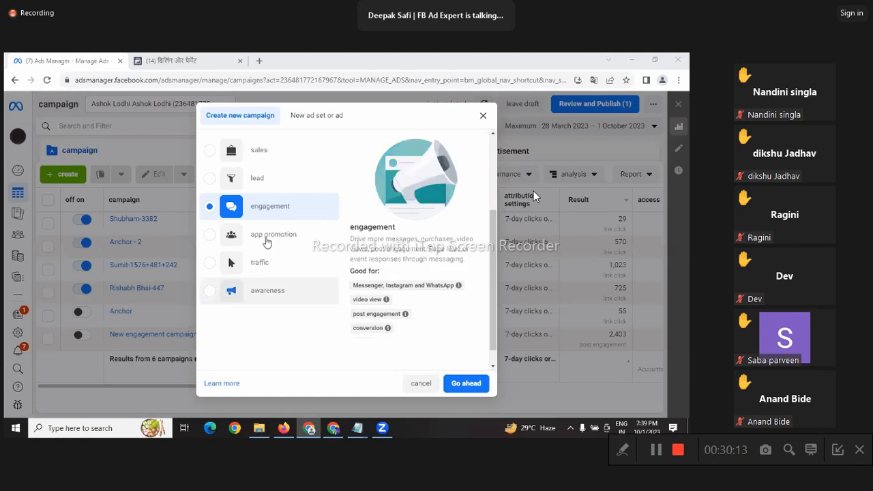
left_click(309, 248)
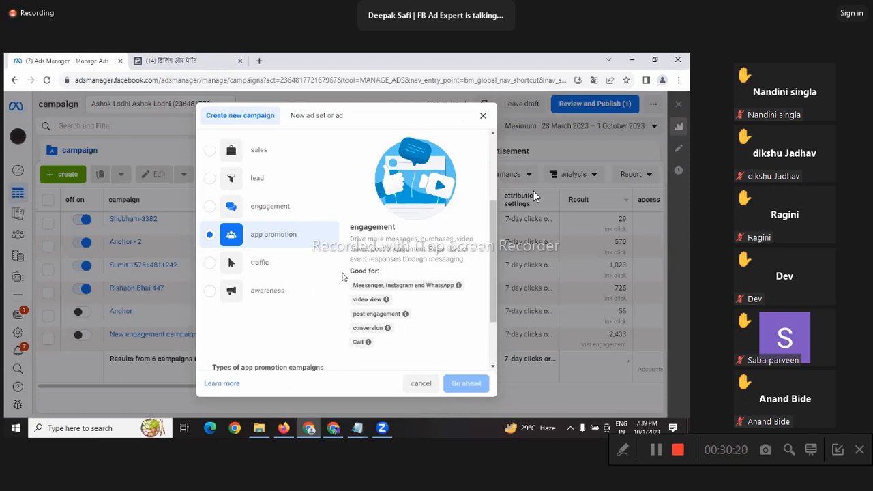
left_click(263, 266)
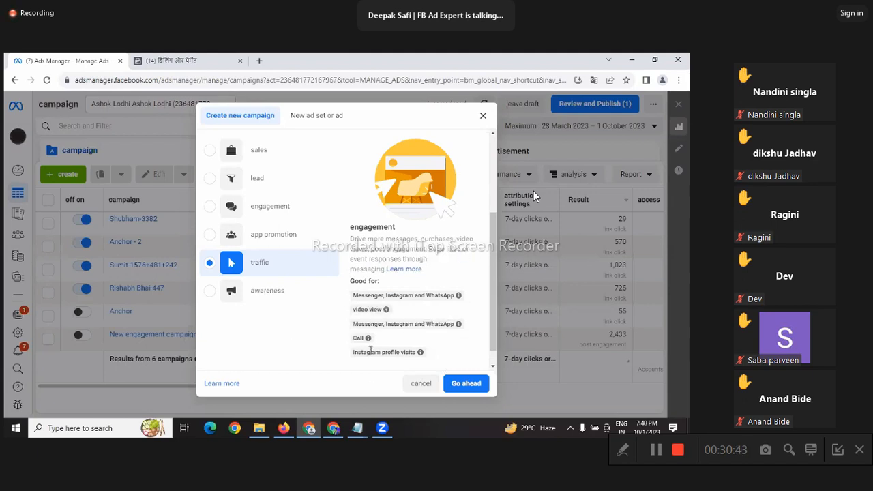
mouse_move(420, 352)
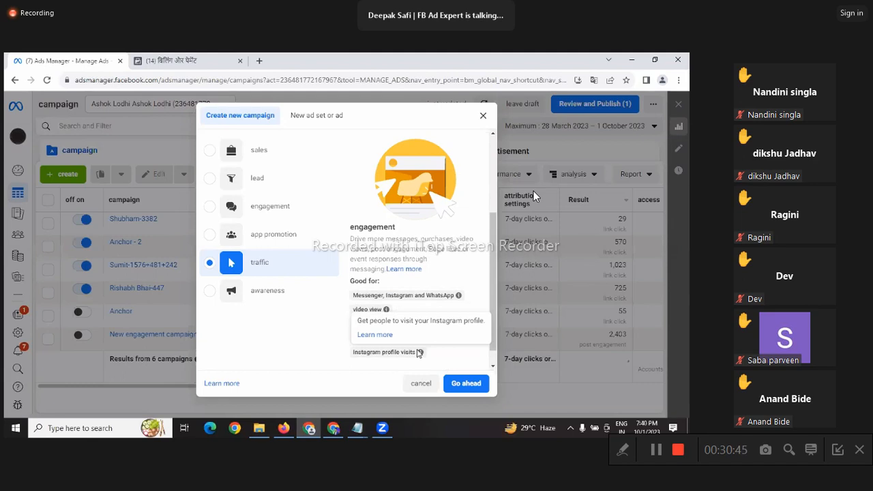
left_click(266, 299)
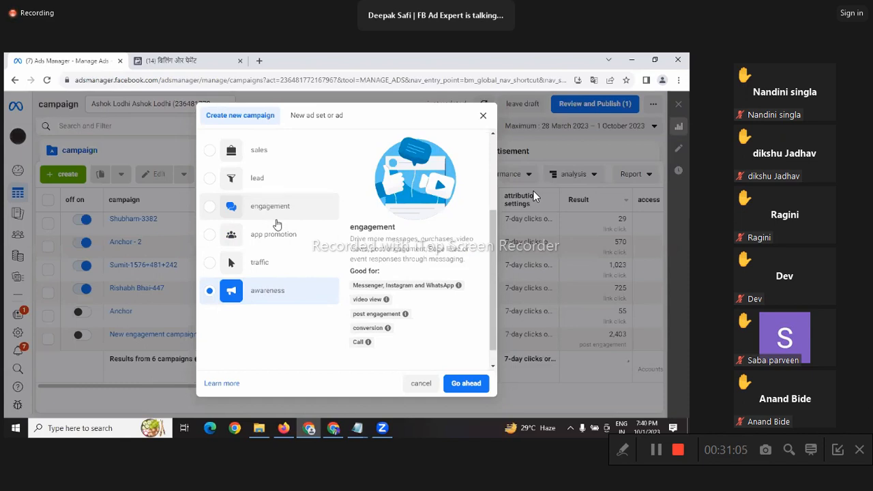
left_click(275, 209)
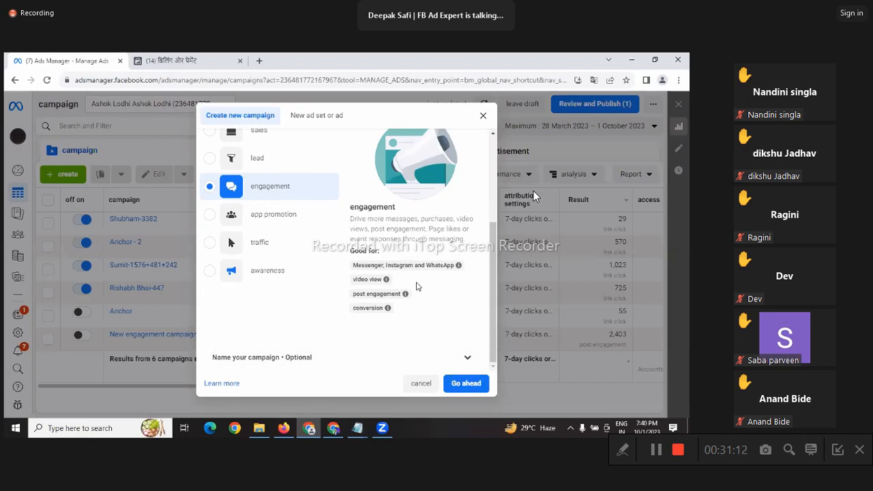
Step: Confirm the Engagement objective and proceed with the Manual engagement campaign setup
left_click(466, 382)
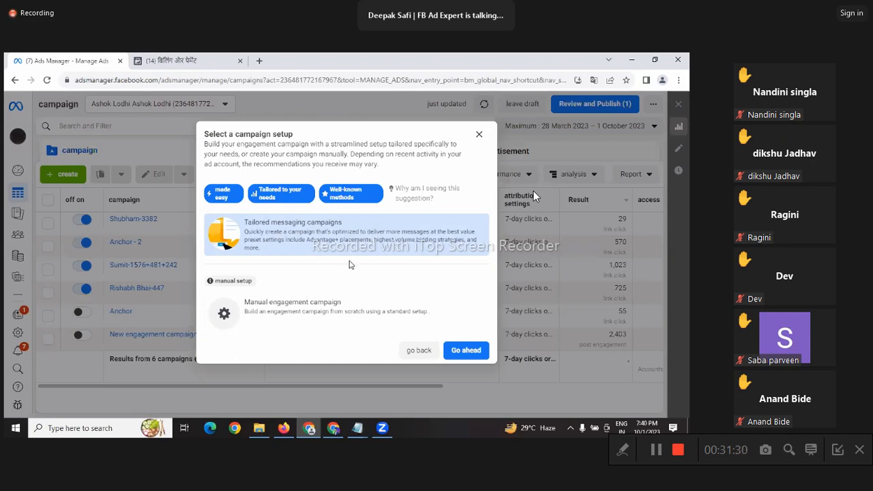
left_click(413, 316)
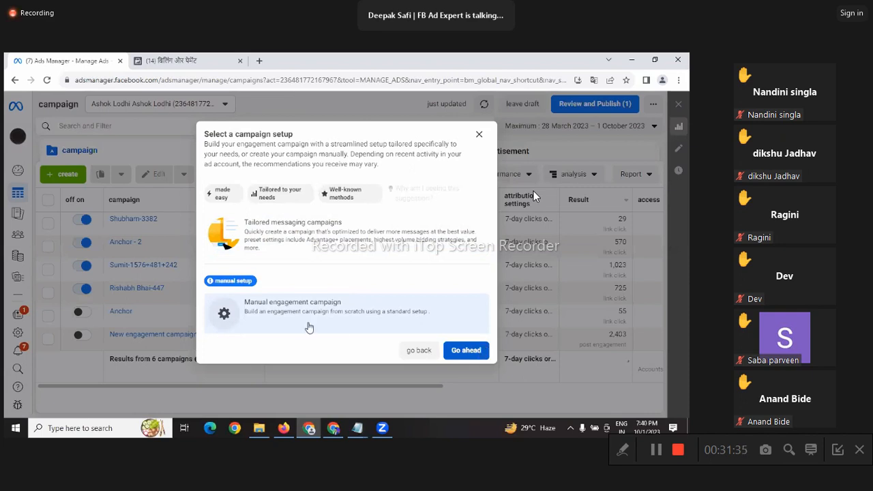
left_click(452, 349)
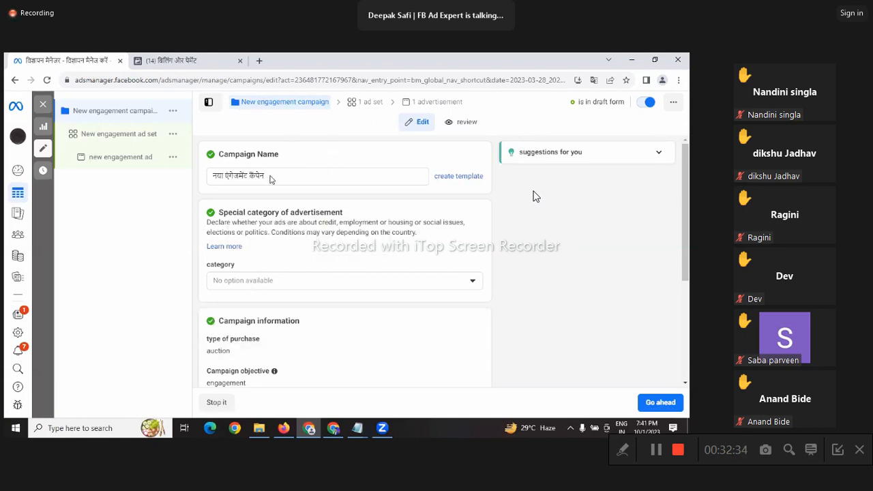
Step: Leave the campaign name as the default नया एंगेजमेंट कैंपेन
left_click_drag(271, 176, 191, 180)
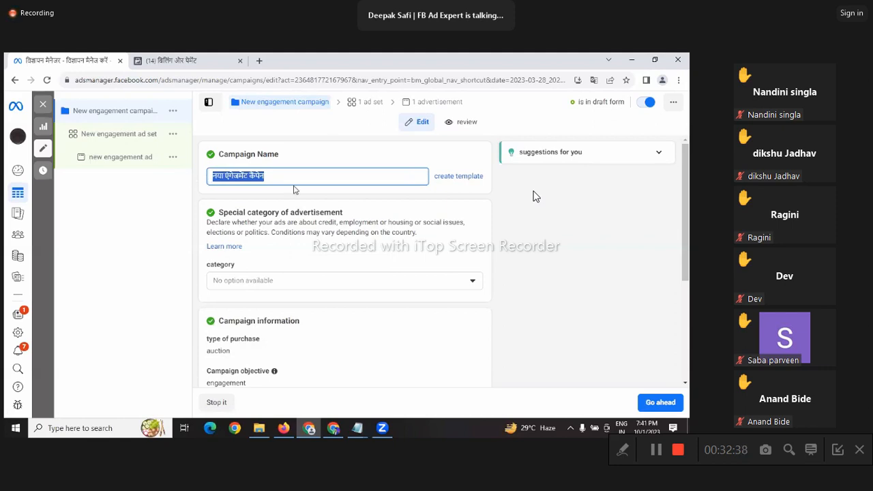
left_click(295, 177)
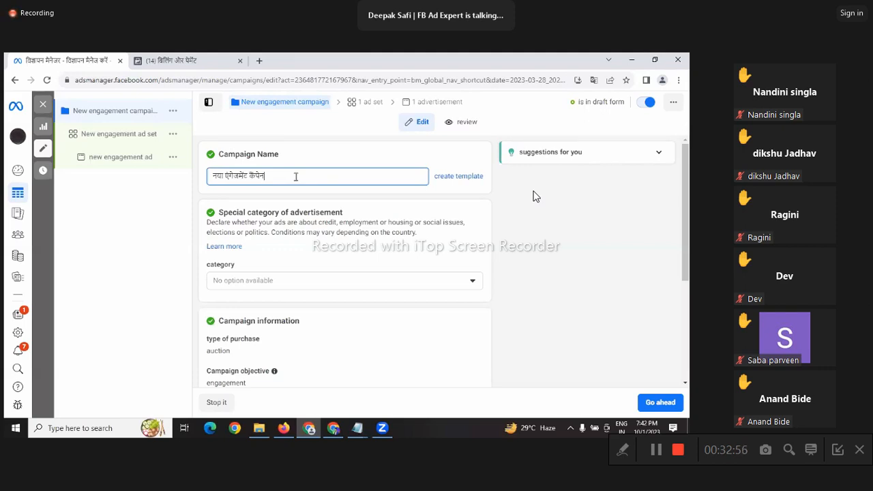
scroll(393, 263, "down", 2)
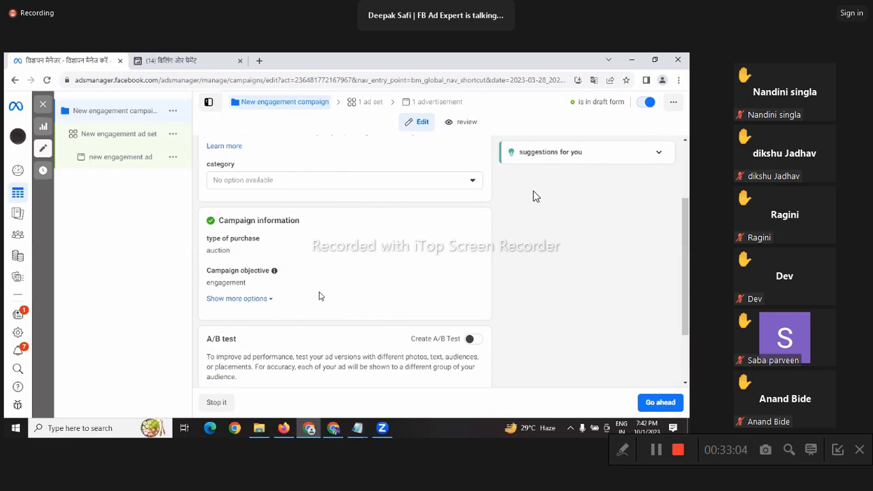
left_click(286, 180)
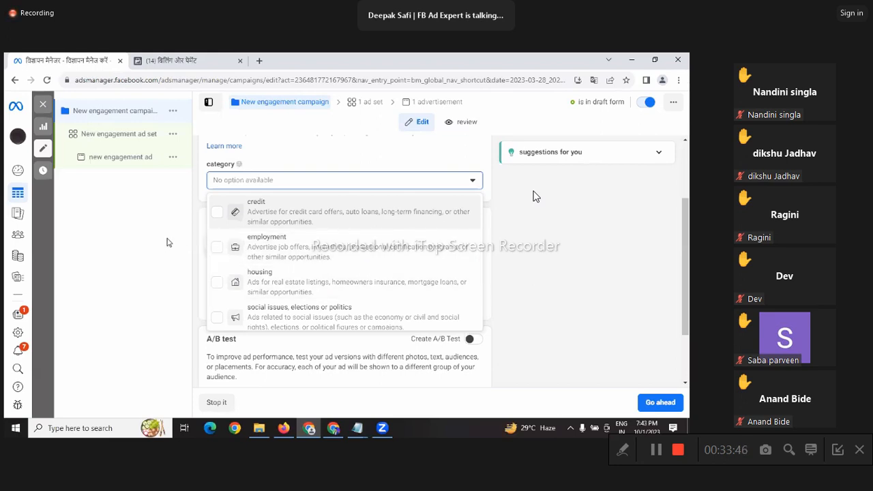
left_click(279, 168)
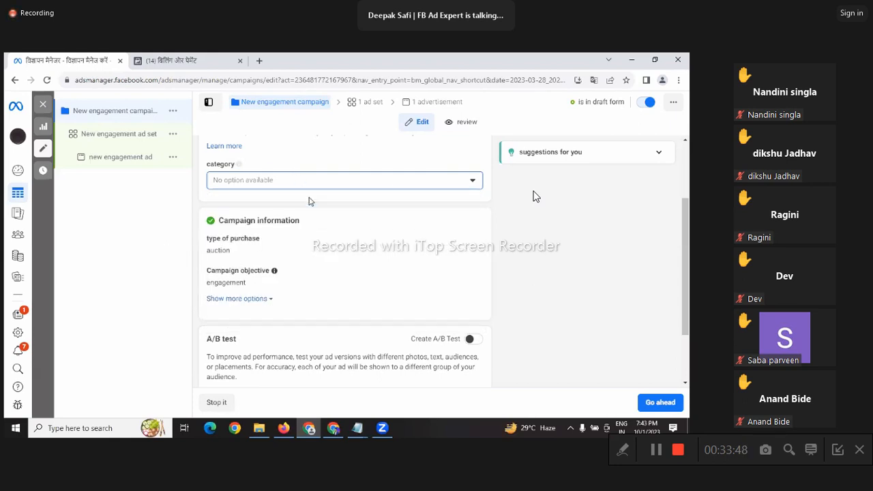
scroll(308, 201, "down", 2)
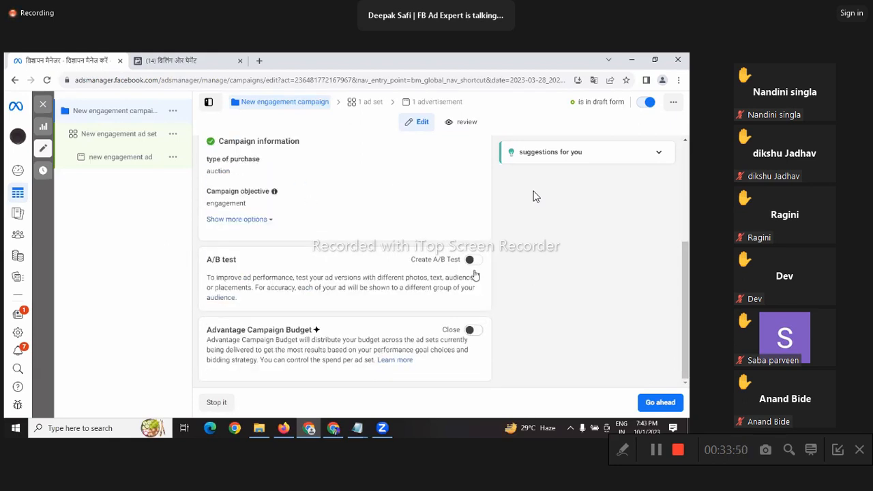
Step: Switch on Advantage Campaign Budget and change the daily budget from ₹800 to ₹84
left_click(473, 329)
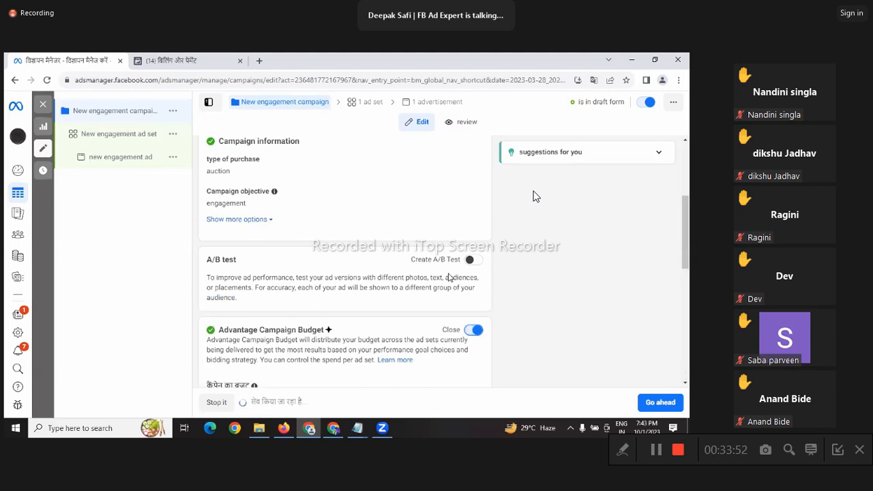
scroll(449, 276, "down", 2)
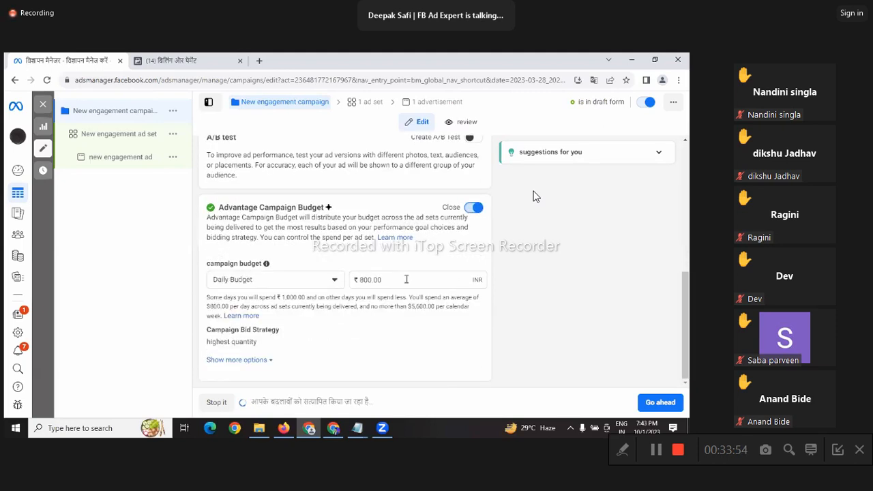
double_click(406, 279)
left_click(406, 279)
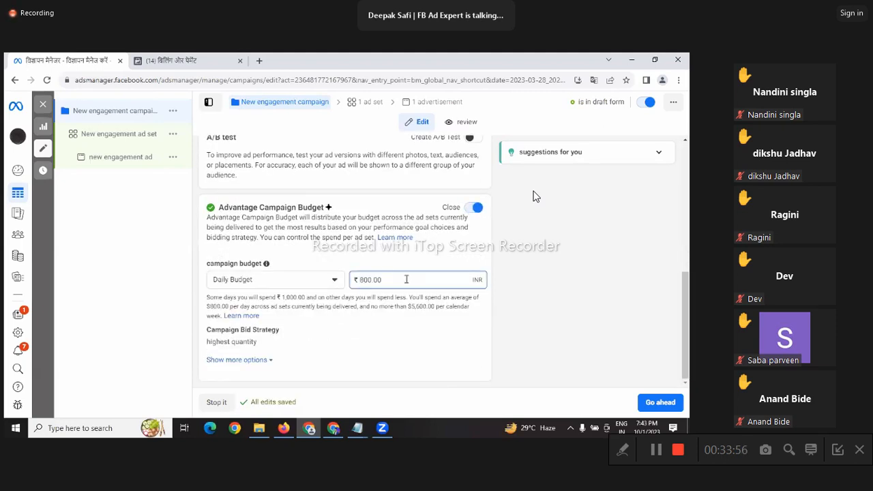
type("84")
key("ctrl+a")
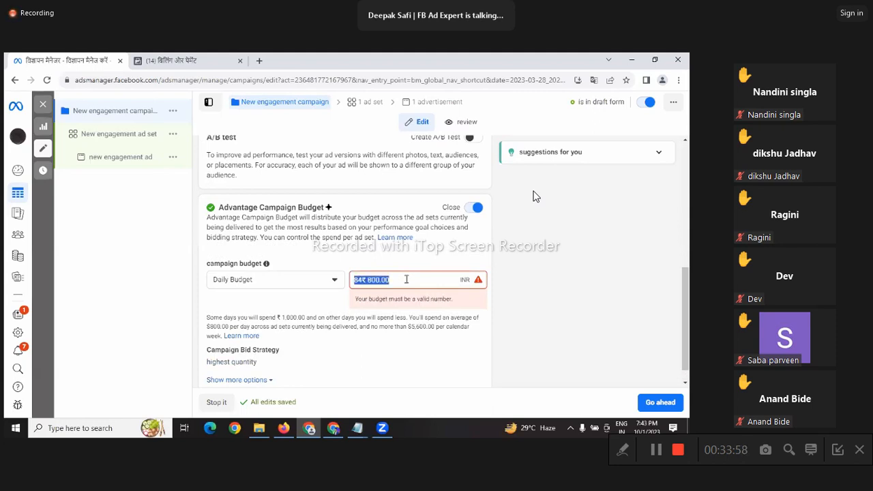
type("84")
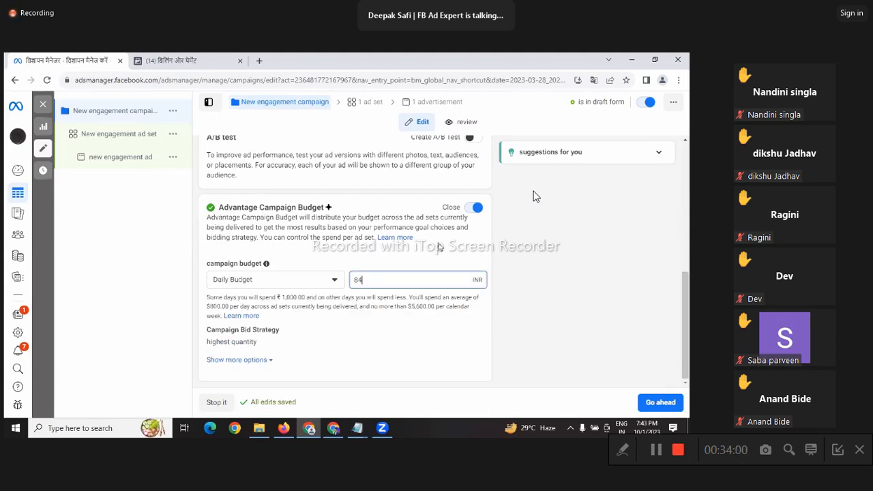
left_click(668, 402)
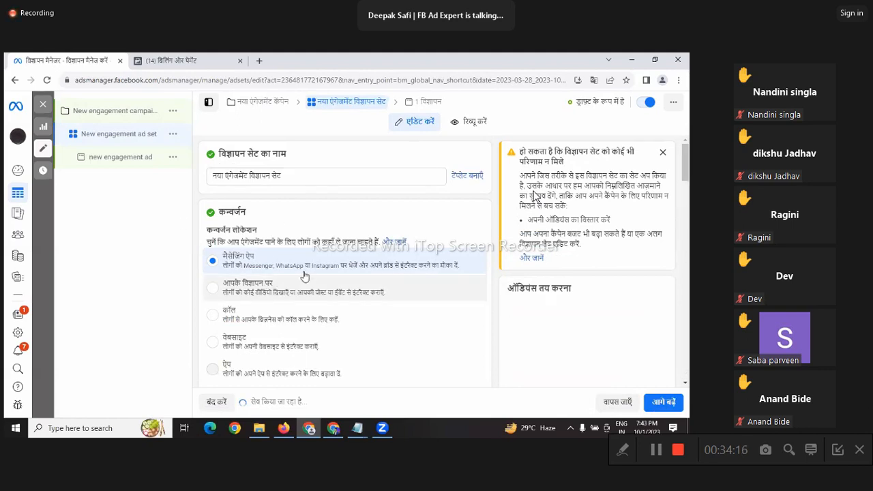
Step: Scroll down through the ad set and ad setup toward the media section
scroll(305, 276, "down", 1)
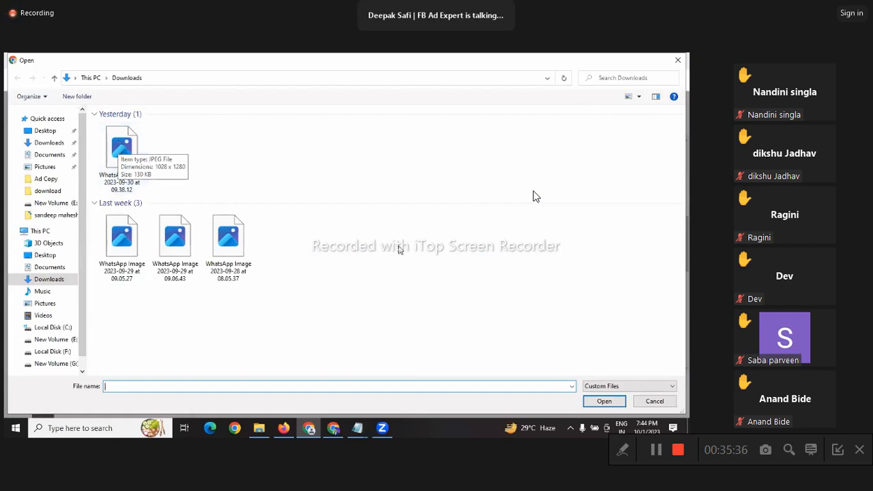
Step: Upload the 2023-09-30 WhatsApp image, accept crop and optimization, and publish the ad
left_click(122, 151)
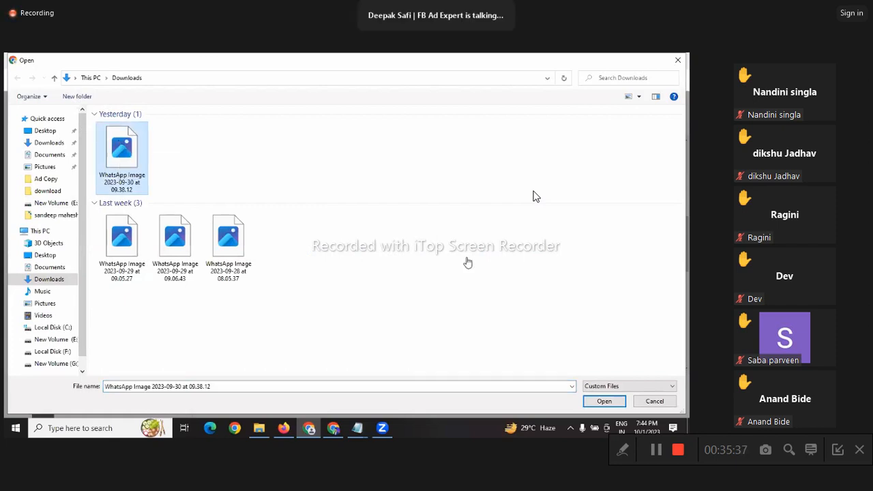
left_click(604, 401)
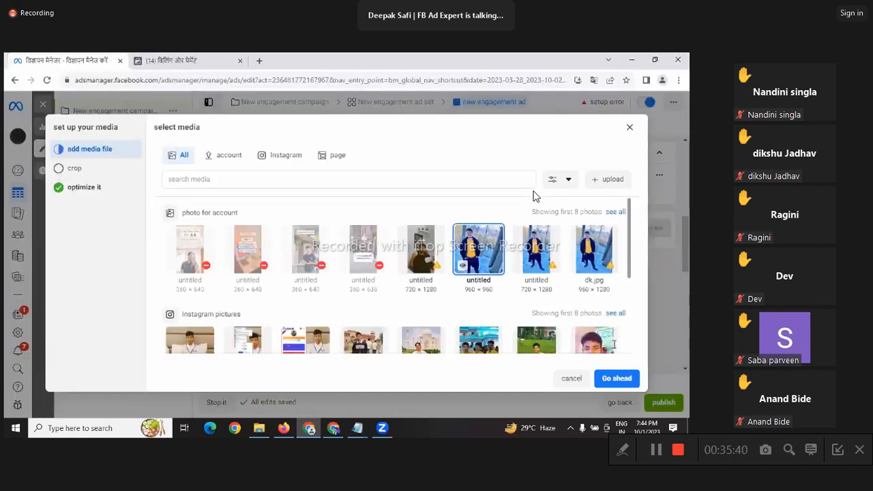
left_click(609, 379)
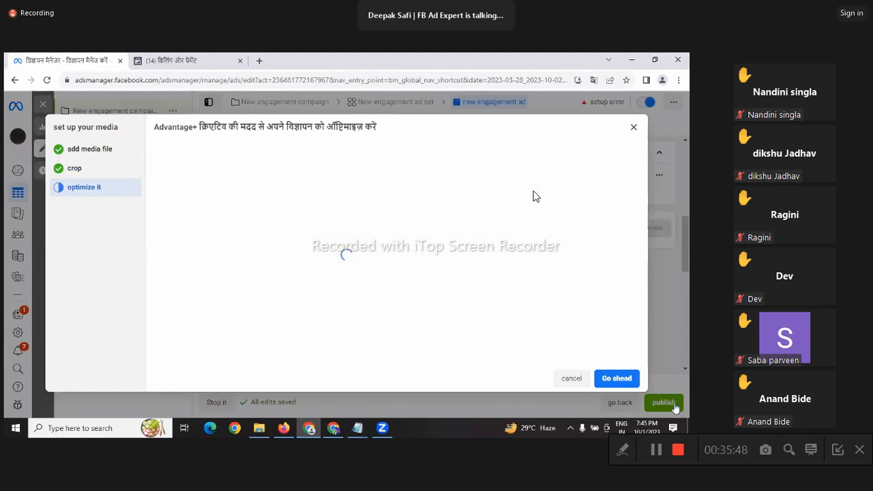
left_click(623, 378)
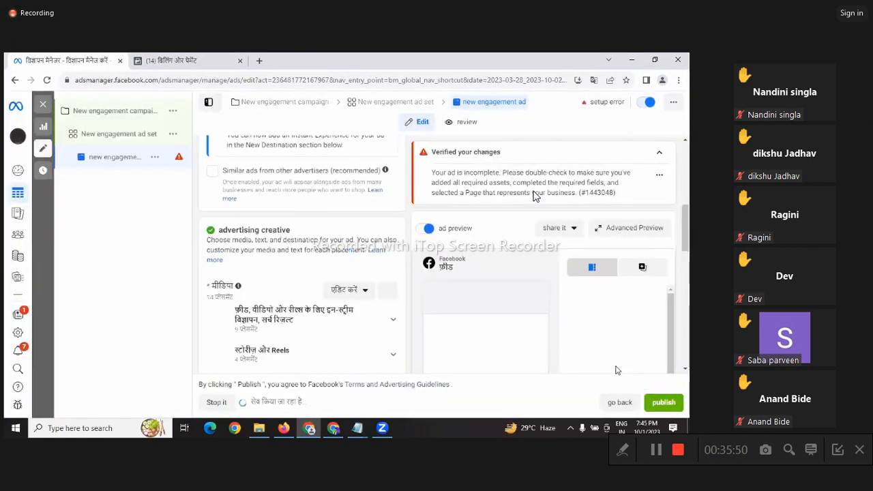
left_click(678, 402)
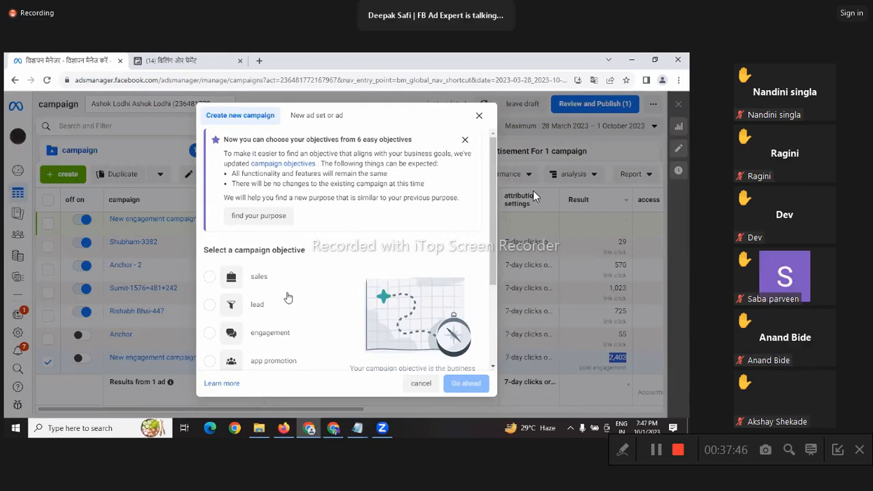
Step: Pick Traffic from the objective list for the new campaign
scroll(282, 294, "down", 1)
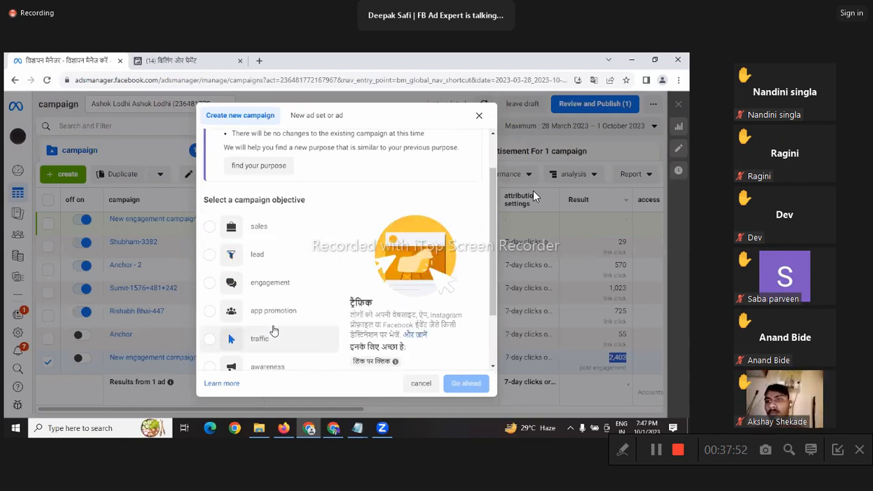
scroll(273, 331, "down", 2)
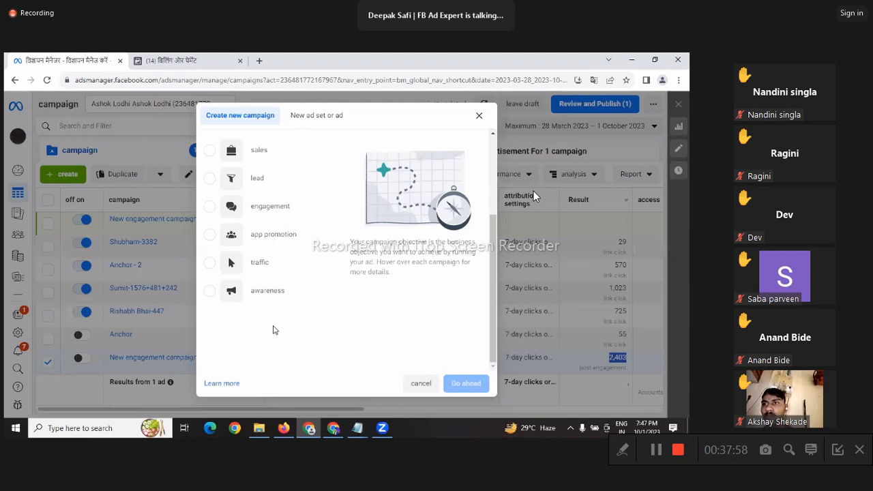
mouse_move(218, 272)
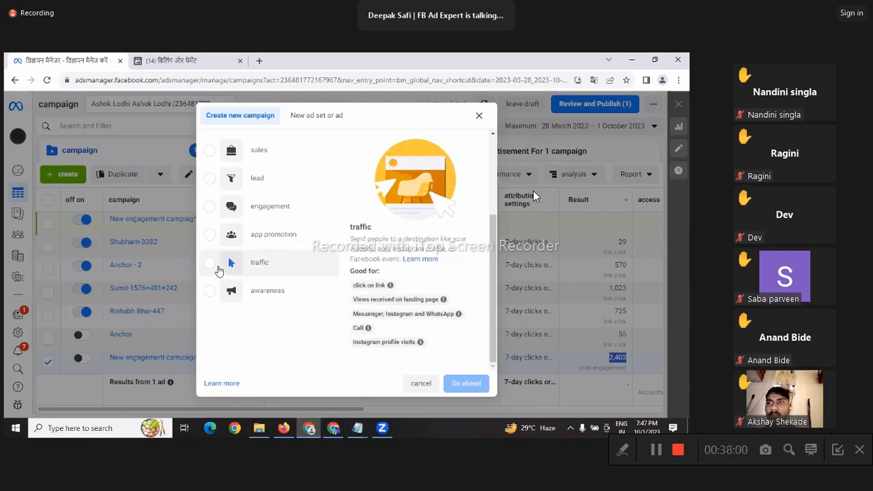
left_click(215, 265)
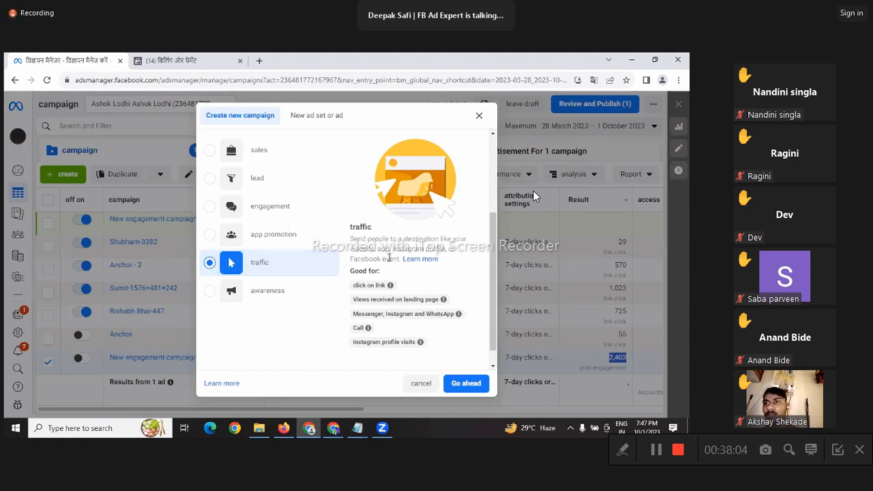
scroll(395, 275, "down", 1)
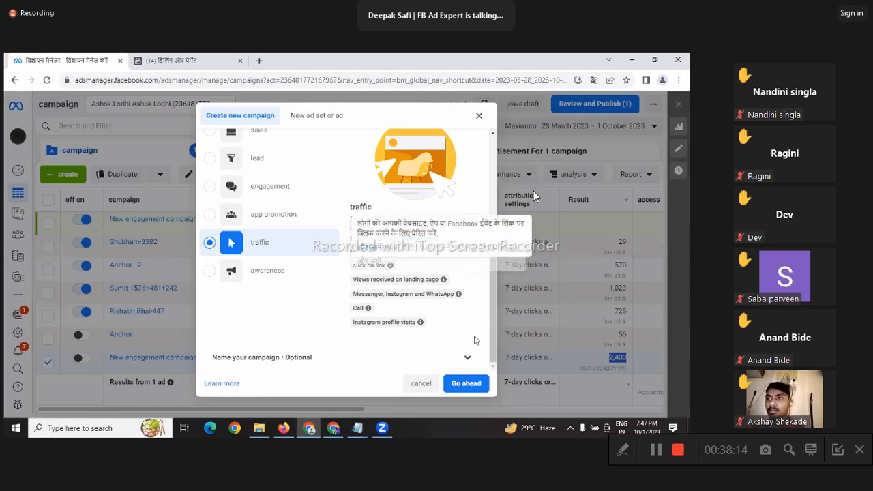
Step: Create the traffic campaign draft and tag it with the Employment special ad category
left_click(474, 375)
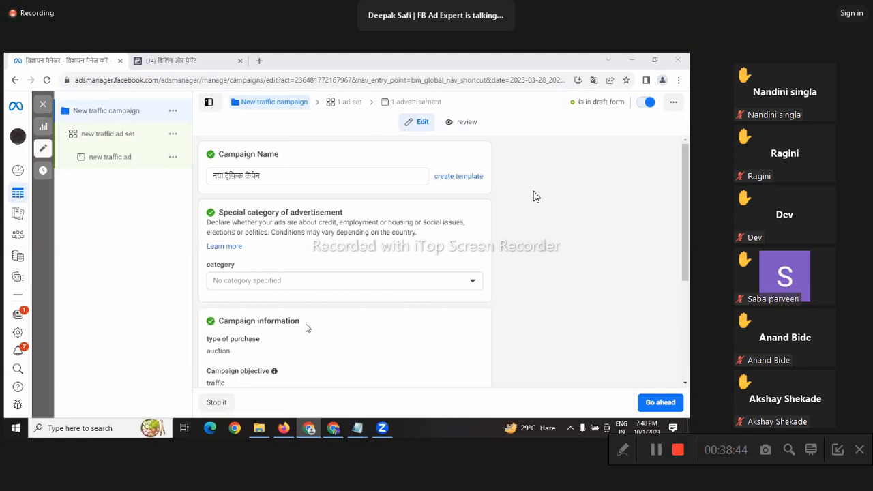
triple_click(209, 179)
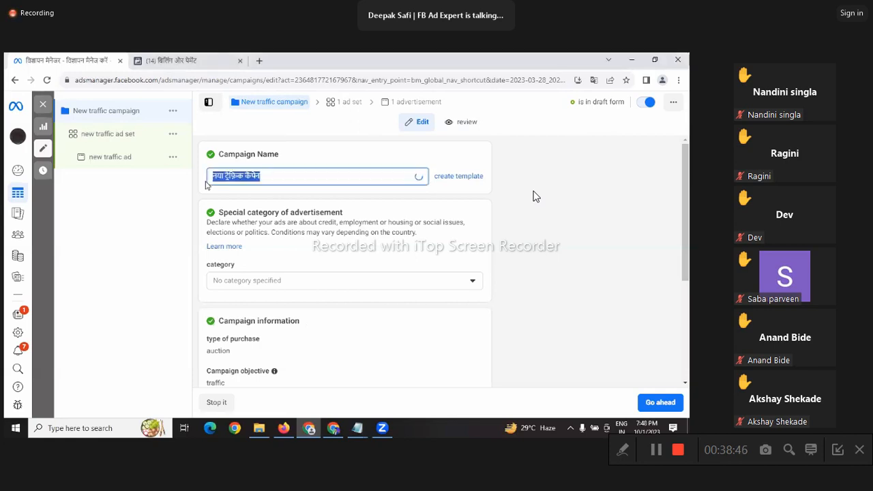
scroll(324, 208, "down", 2)
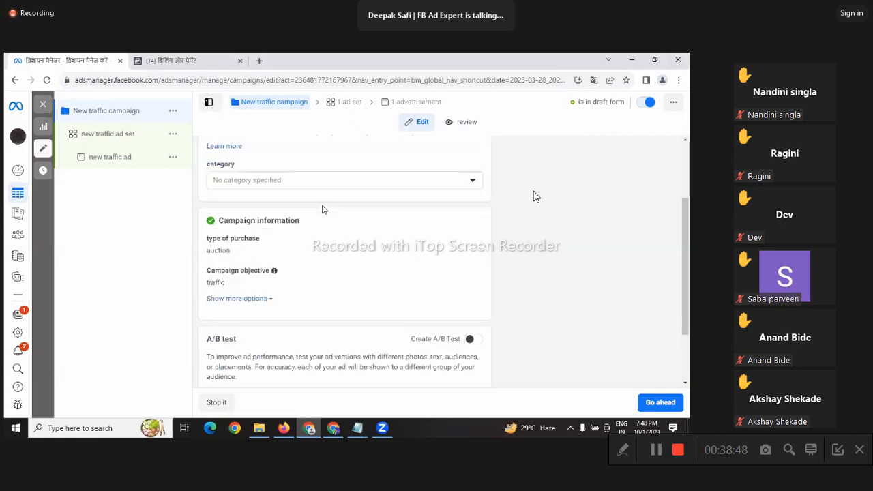
left_click(345, 181)
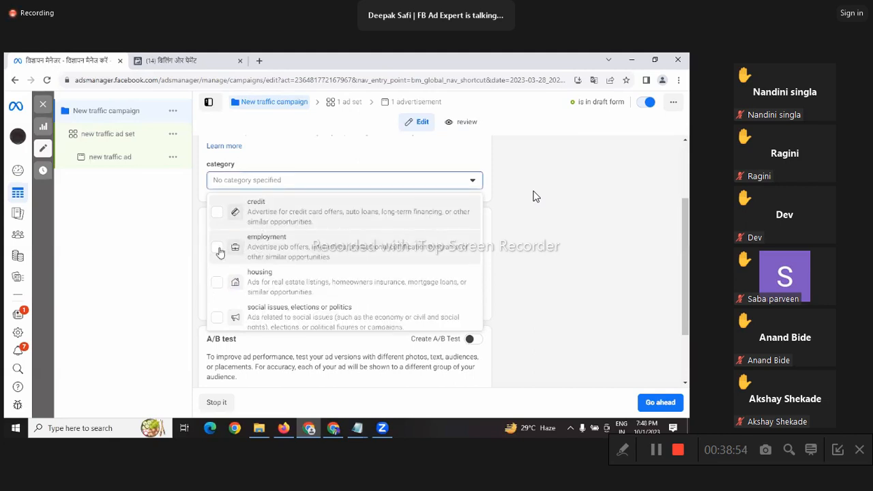
left_click(218, 250)
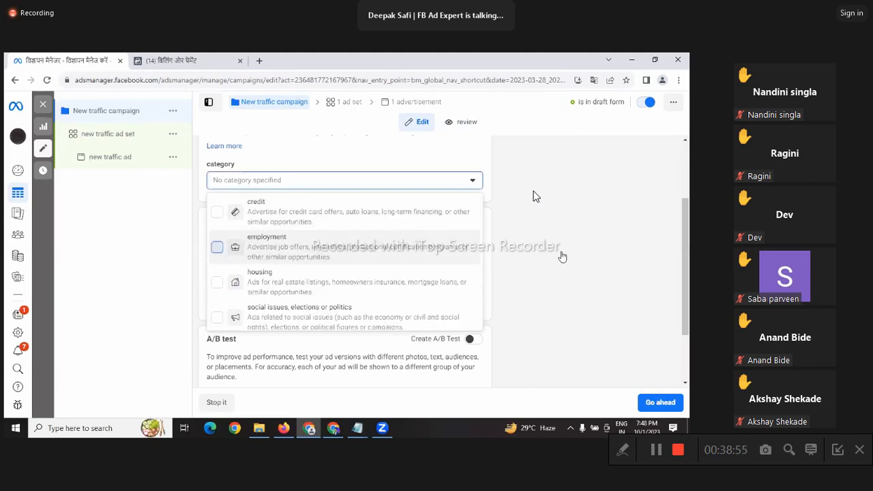
left_click(535, 196)
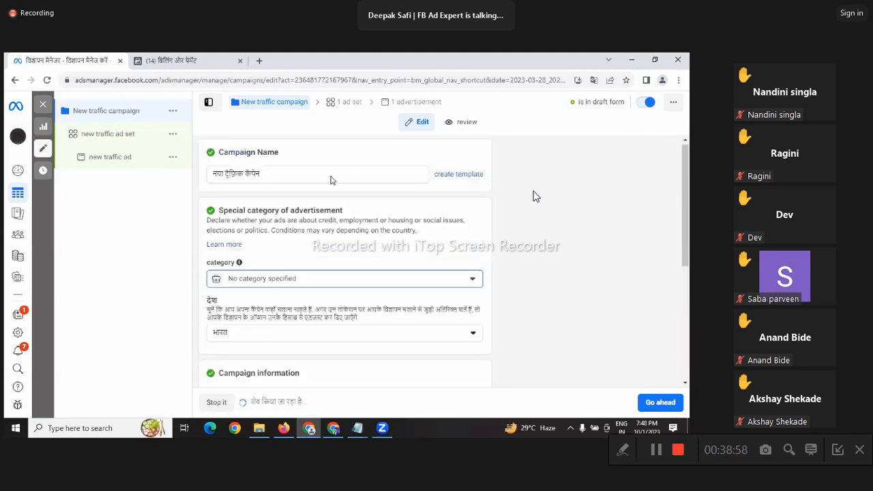
Step: Turn on Advantage Campaign Budget, leaving the ₹800.00 daily budget
scroll(496, 290, "down", 3)
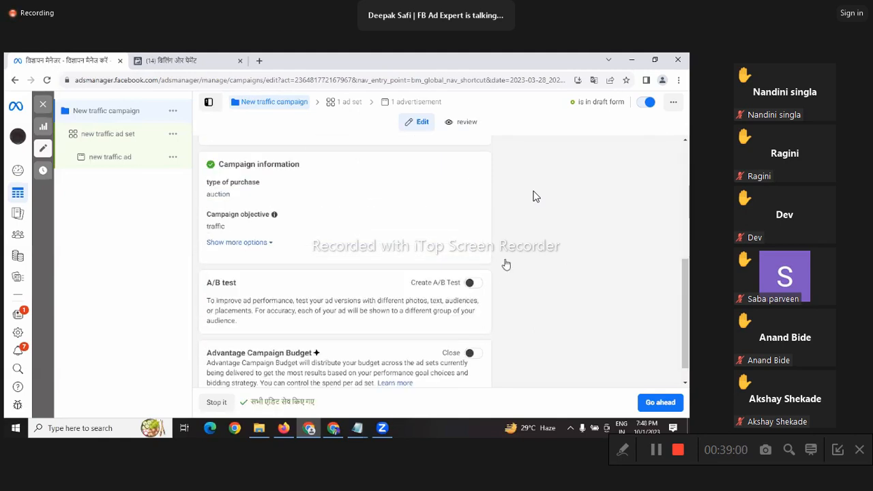
scroll(505, 263, "down", 1)
left_click(473, 330)
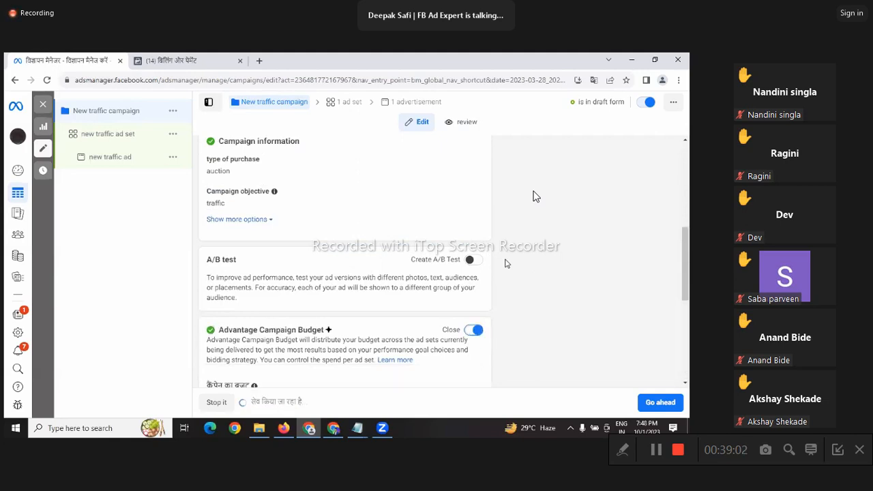
scroll(476, 284, "down", 1)
scroll(431, 303, "down", 1)
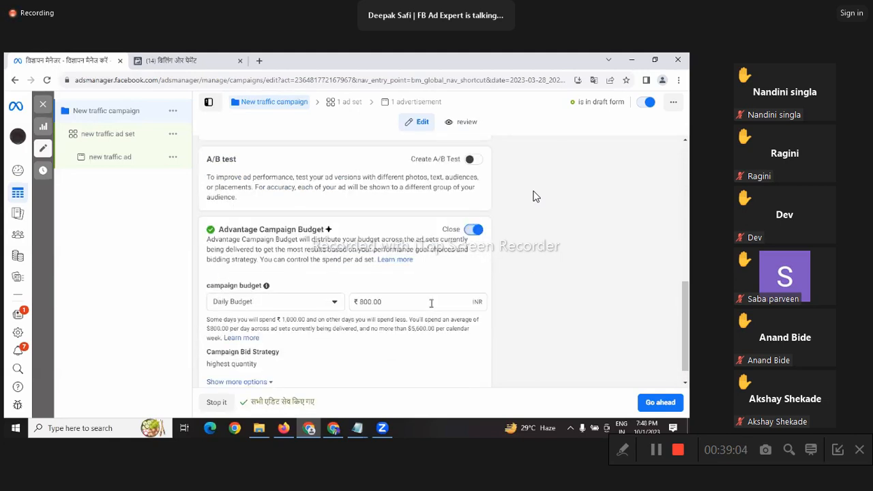
Step: Replace the campaign's daily budget amount with ₹500.00 and apply it
left_click(431, 304)
type("5")
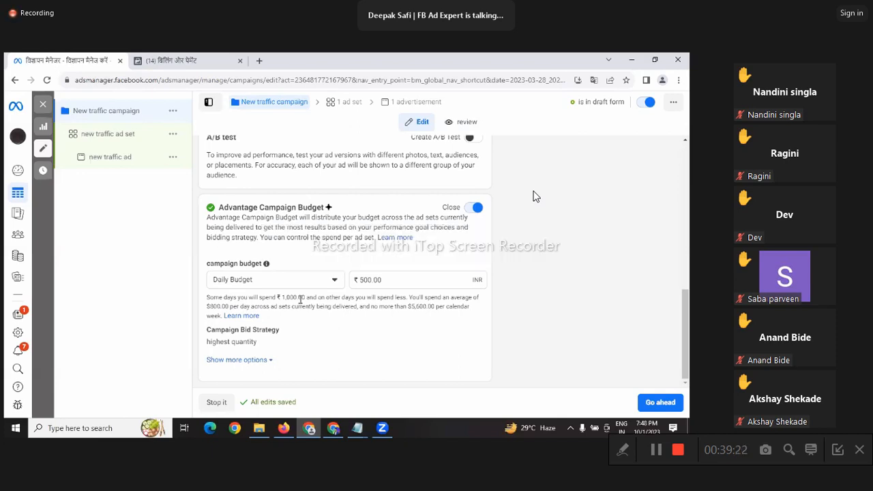
left_click(390, 282)
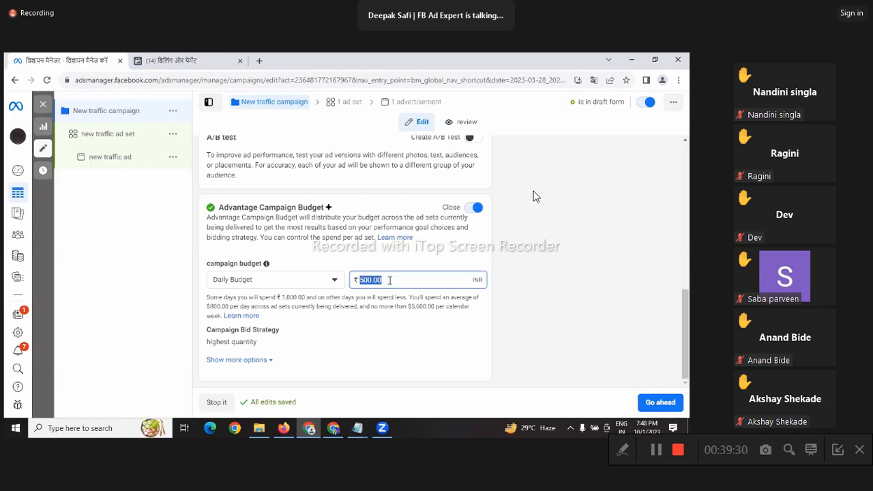
type("100")
key("ctrl+a")
type("1")
type("500")
left_click(611, 248)
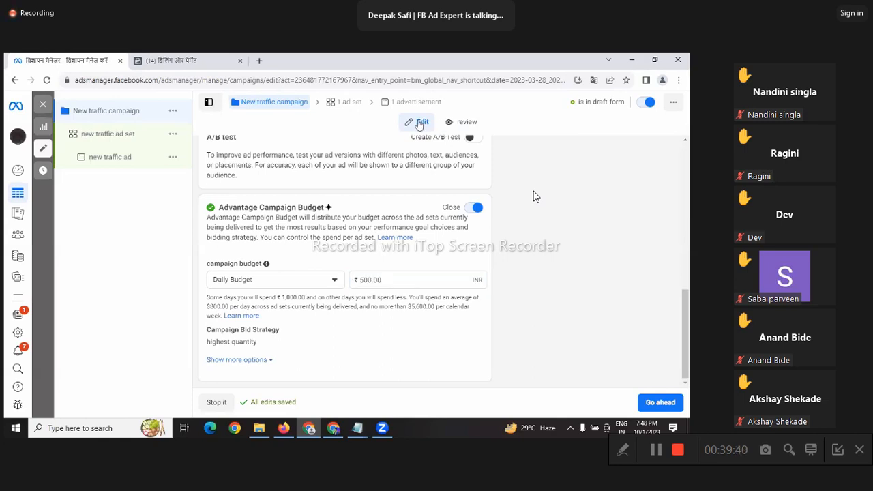
scroll(355, 240, "up", 2)
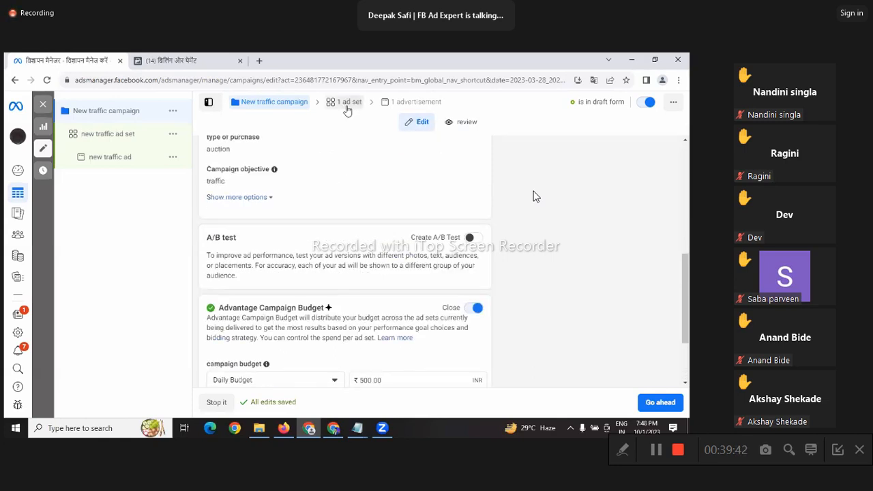
scroll(357, 225, "up", 3)
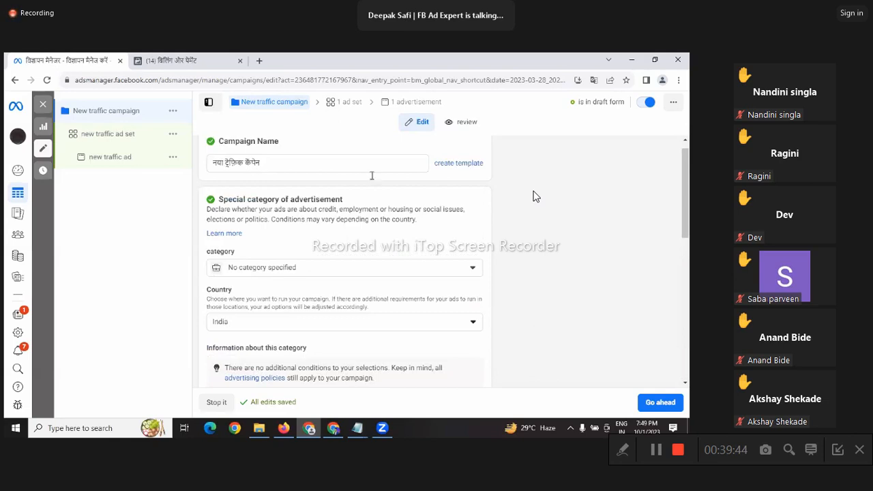
scroll(372, 175, "down", 2)
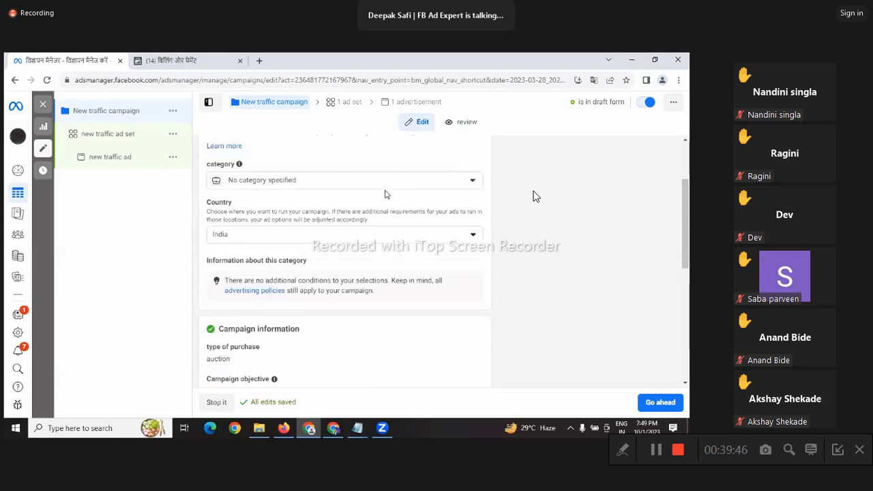
scroll(385, 194, "down", 3)
scroll(447, 247, "down", 2)
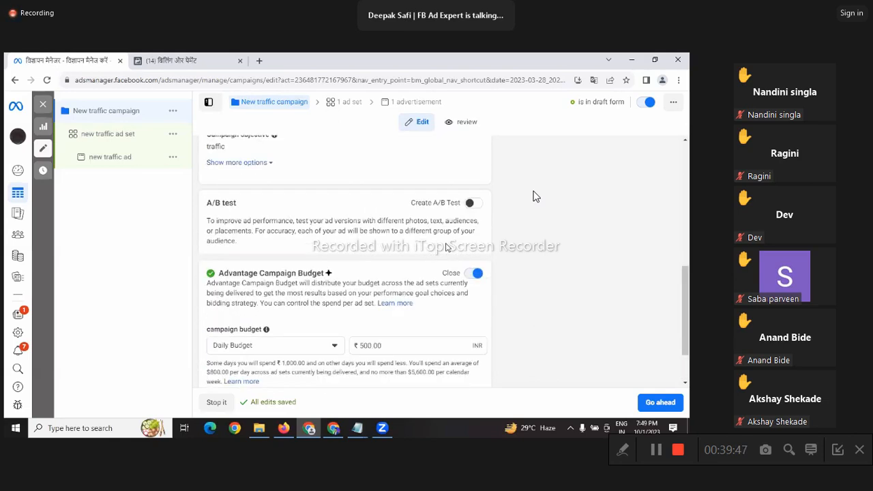
scroll(447, 248, "up", 5)
scroll(398, 285, "down", 6)
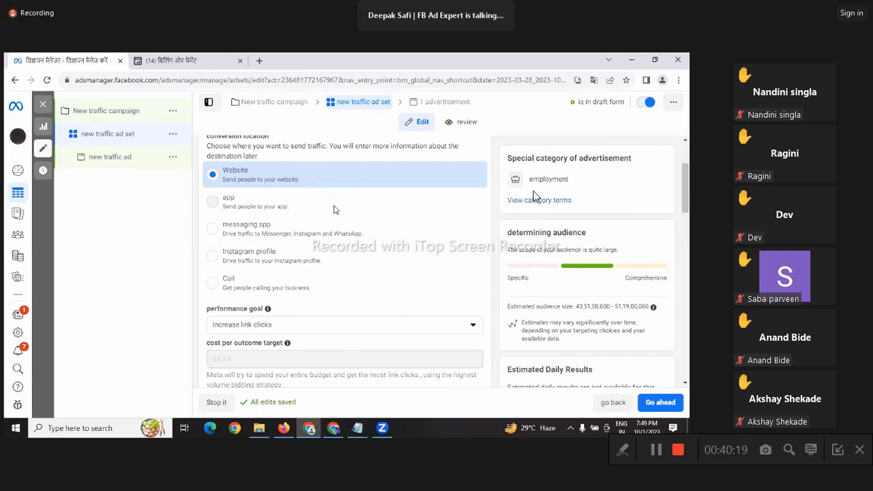
Step: Scroll down to Audience > Location and activate its 'search location' field
scroll(335, 215, "down", 2)
scroll(335, 215, "down", 1)
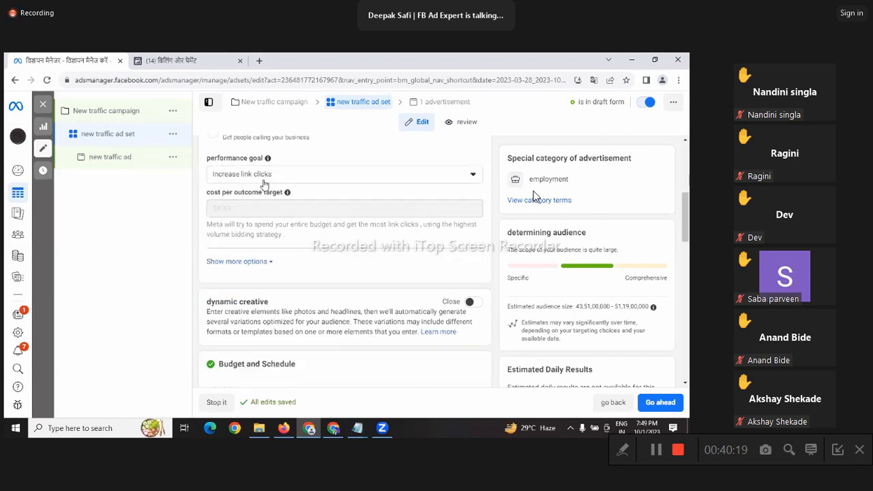
scroll(338, 195, "down", 4)
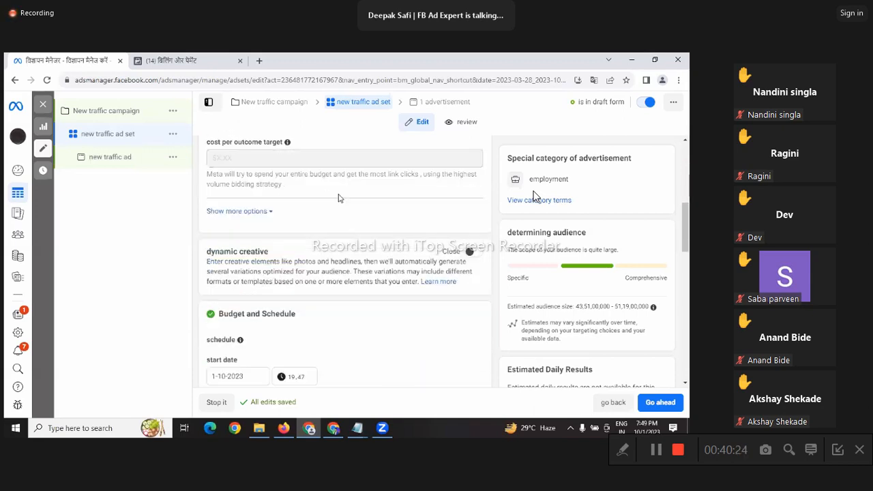
scroll(439, 201, "down", 2)
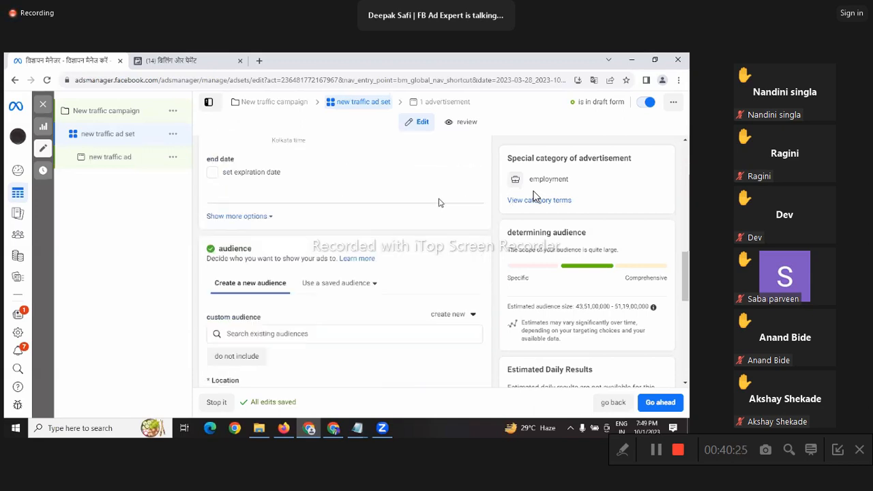
scroll(438, 200, "down", 2)
scroll(368, 241, "down", 2)
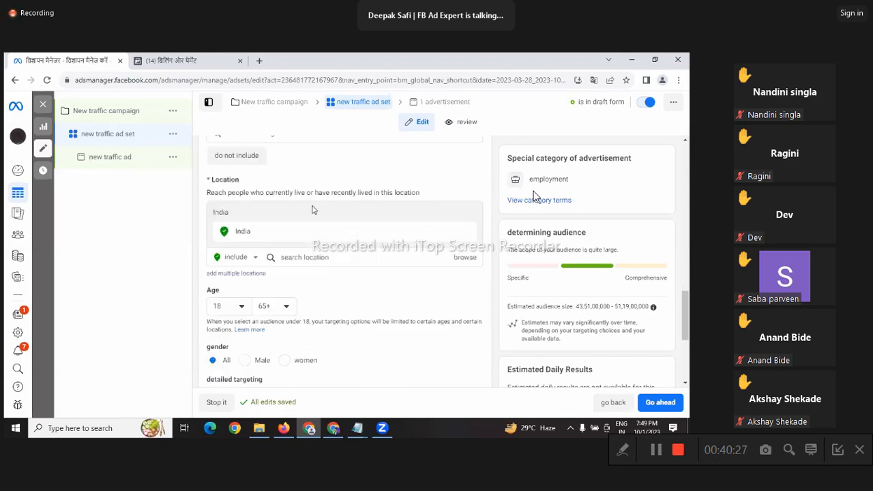
scroll(307, 228, "down", 1)
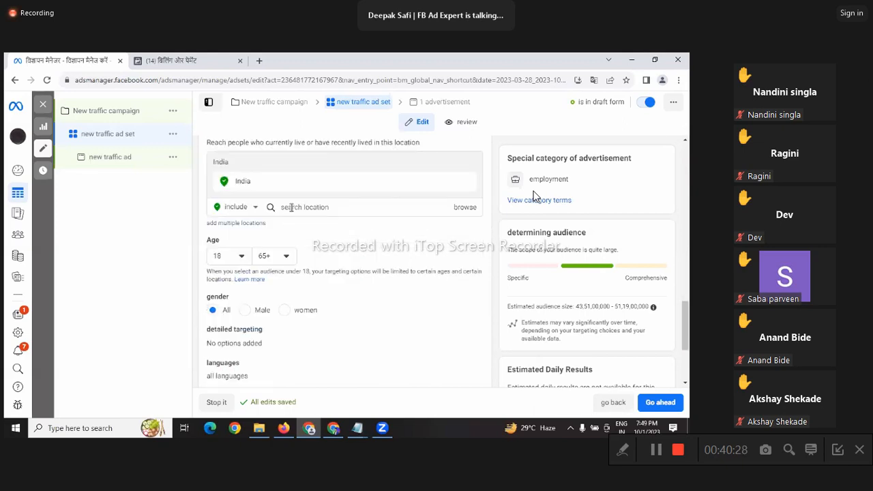
left_click(349, 213)
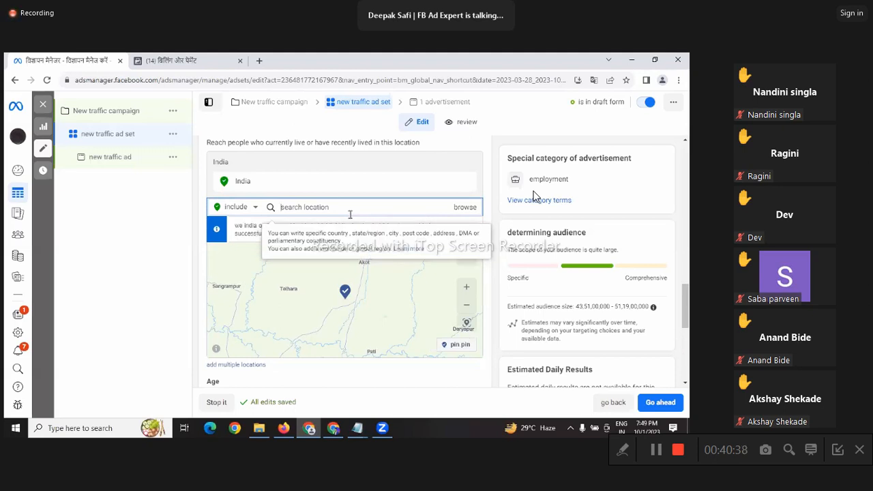
Step: In a new tab, Google 'tier 2 cities in India' and expand the full city list
left_click(260, 62)
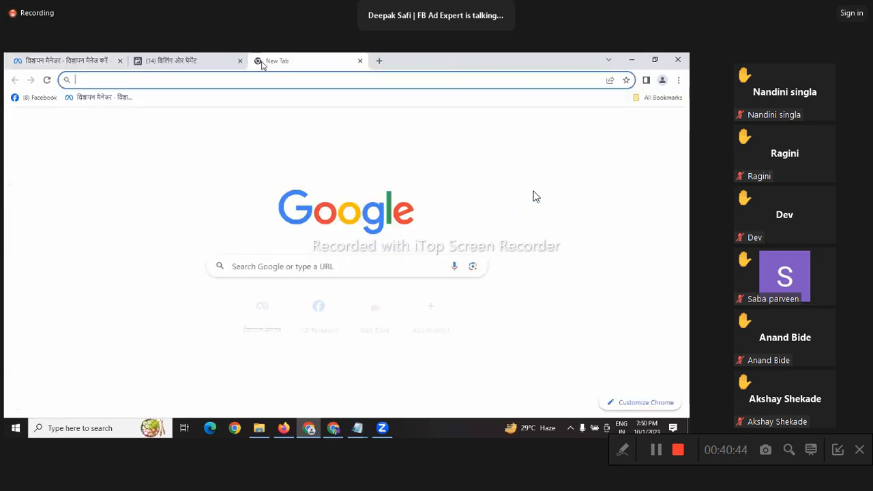
type("tire 2 c")
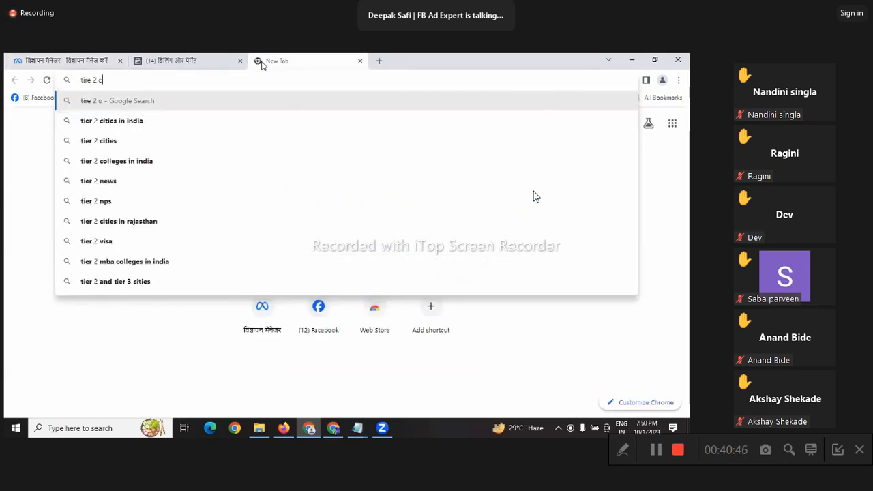
type("iti")
key("Return")
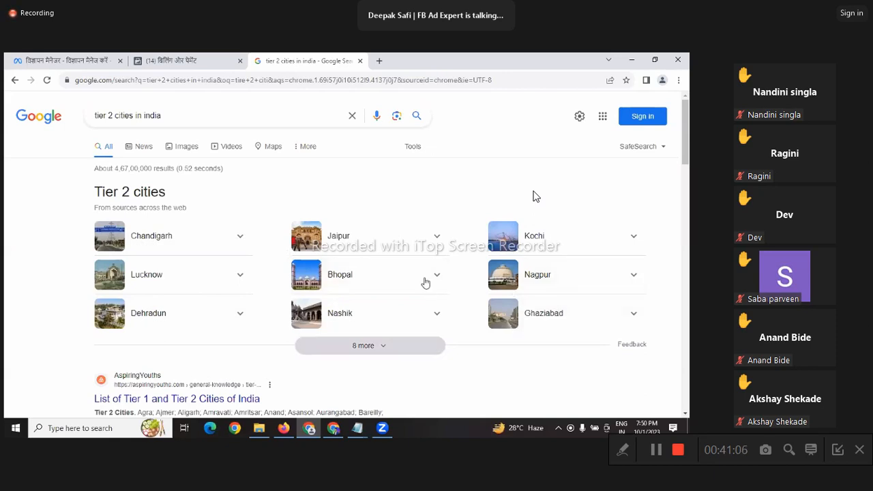
left_click(369, 346)
scroll(225, 302, "down", 1)
scroll(227, 257, "down", 2)
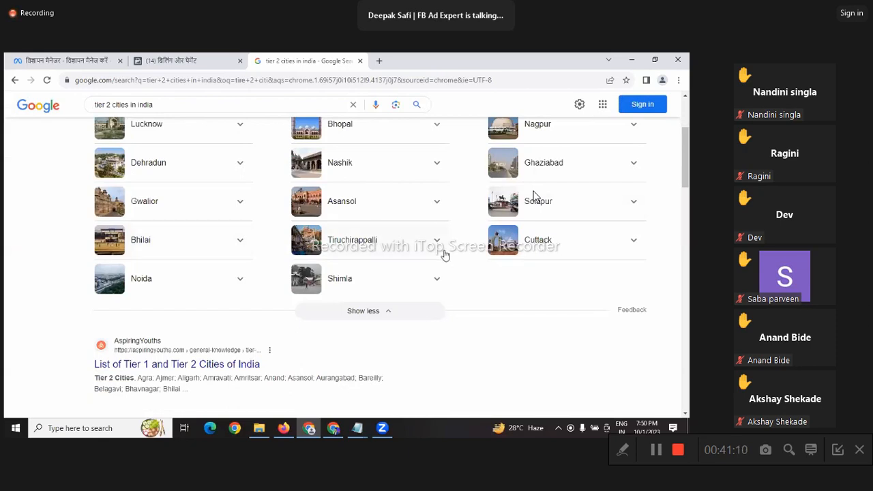
scroll(444, 254, "up", 1)
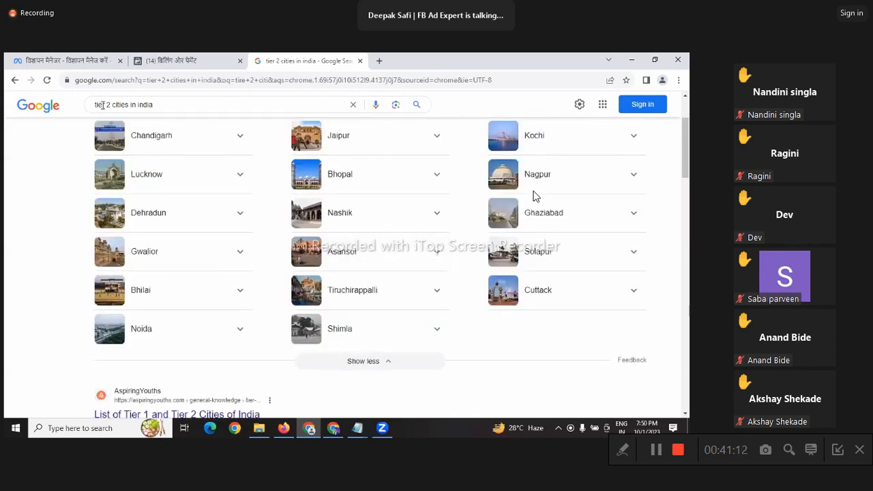
Step: Change the search to tier 1 cities in India, then return to the Ads Manager tab
left_click(143, 103)
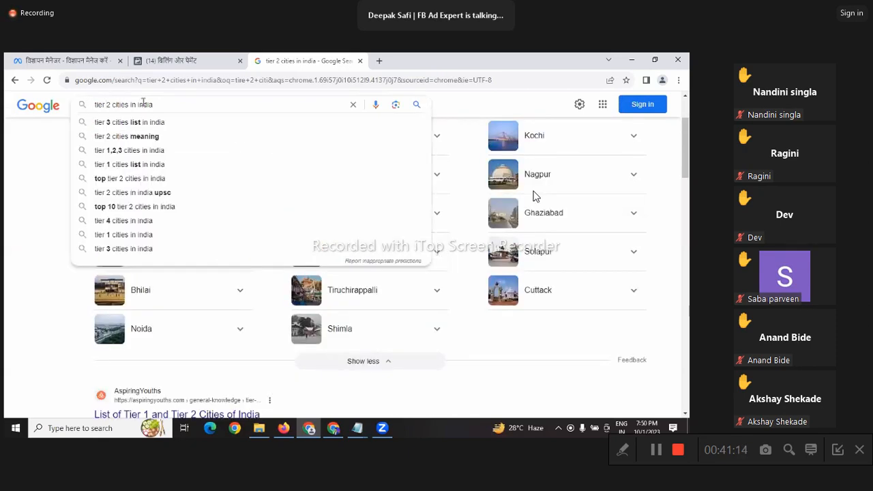
key("BackSpace")
type("1")
key("Return")
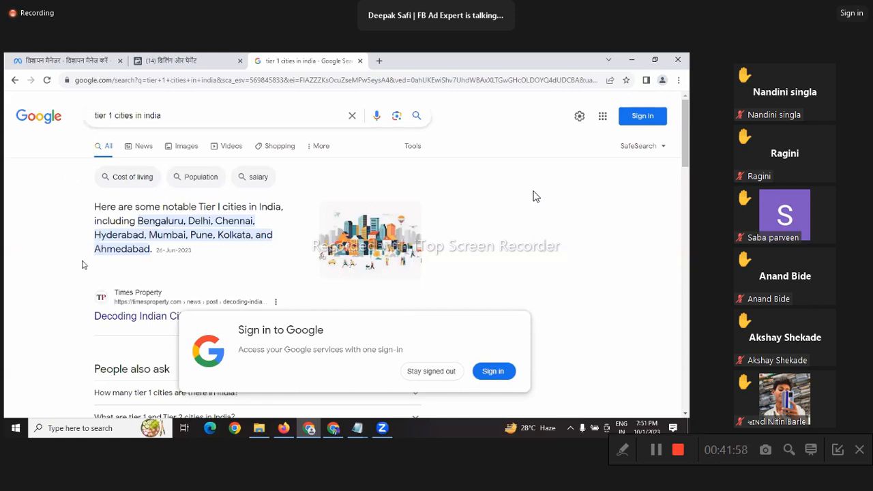
left_click(117, 61)
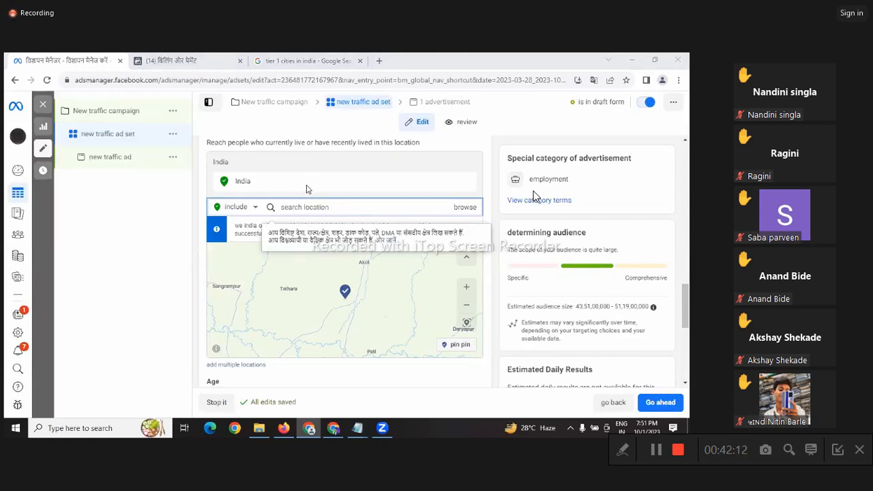
Step: Enter 'jaipur' in the audience location search to list matching places
left_click(307, 186)
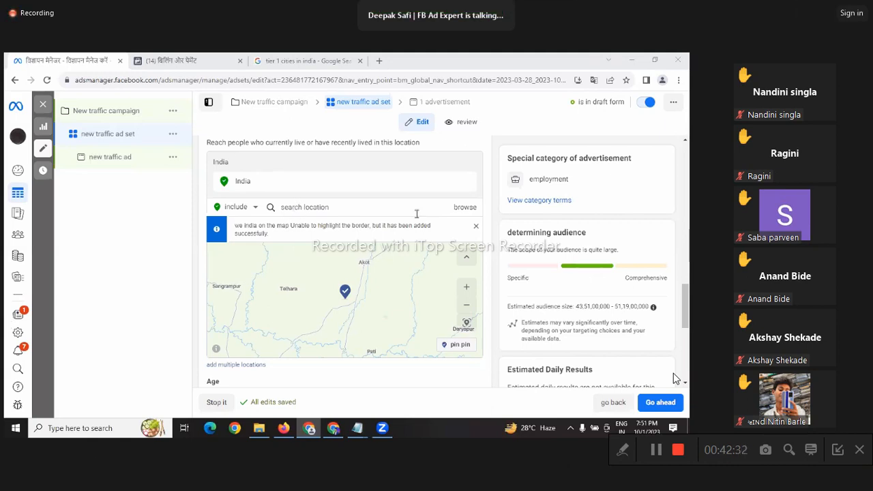
scroll(409, 205, "down", 1)
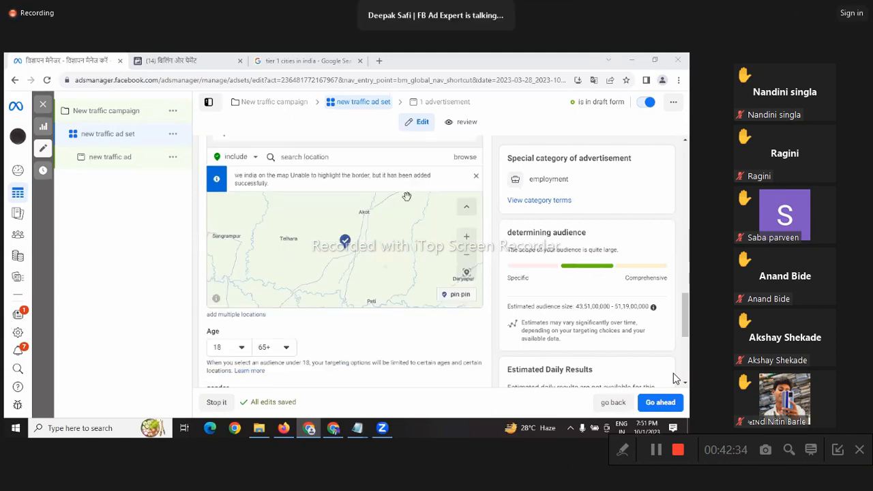
scroll(406, 198, "down", 1)
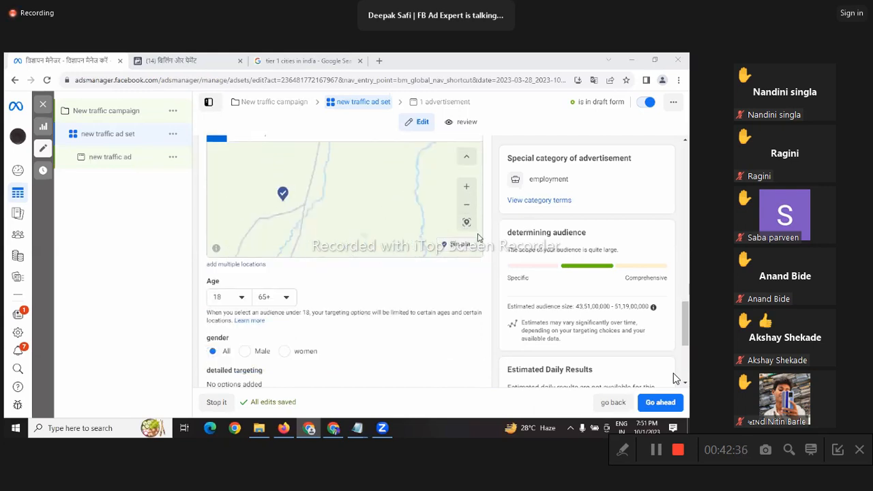
scroll(337, 213, "up", 2)
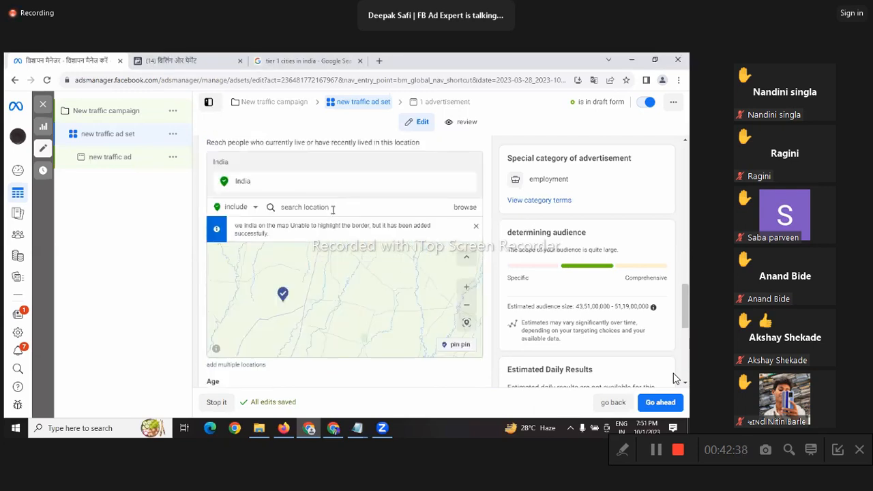
left_click(333, 207)
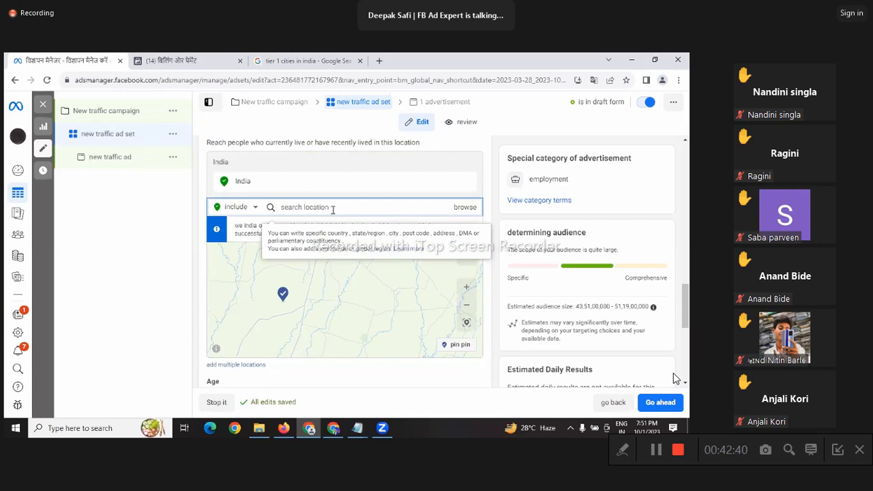
type("jaip")
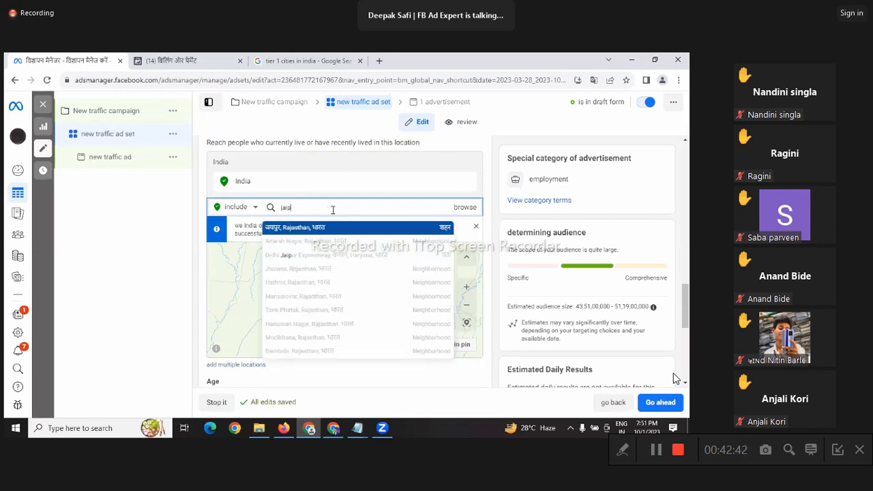
type("ur")
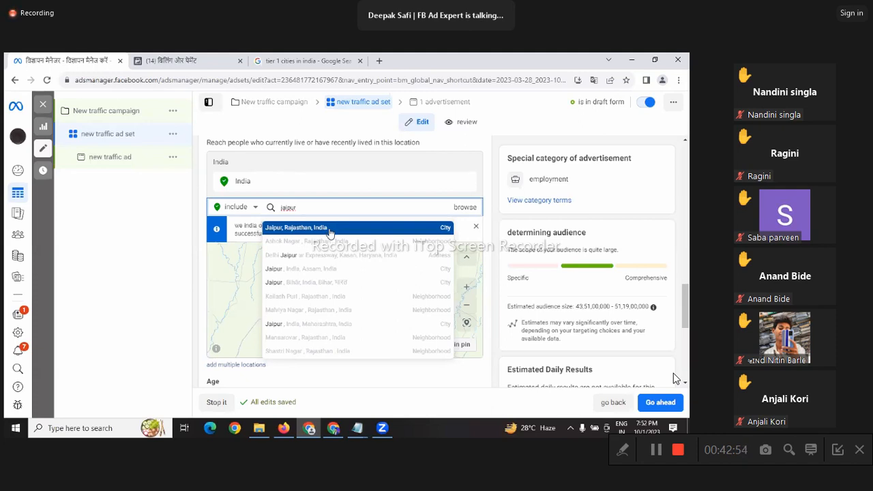
Step: Pick the 'Jaipur, Rajasthan, India' suggestion, then add Kolkata and Delhi as further locations
left_click(330, 233)
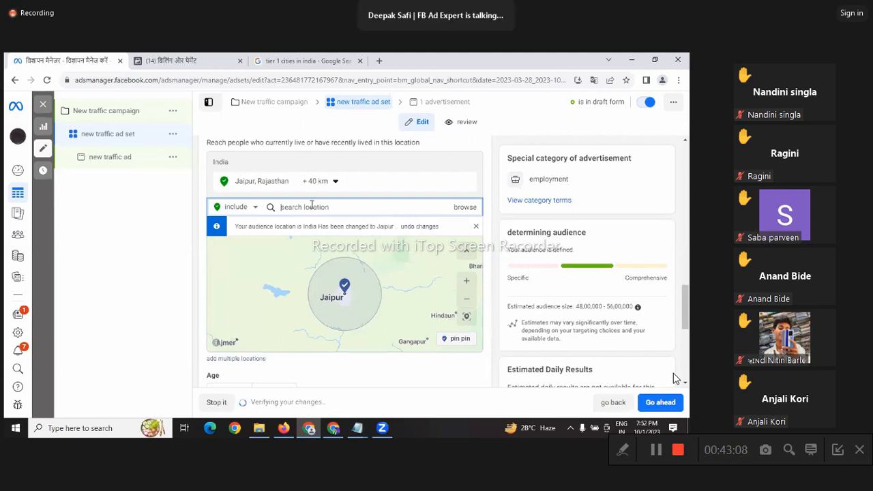
type("kolkata")
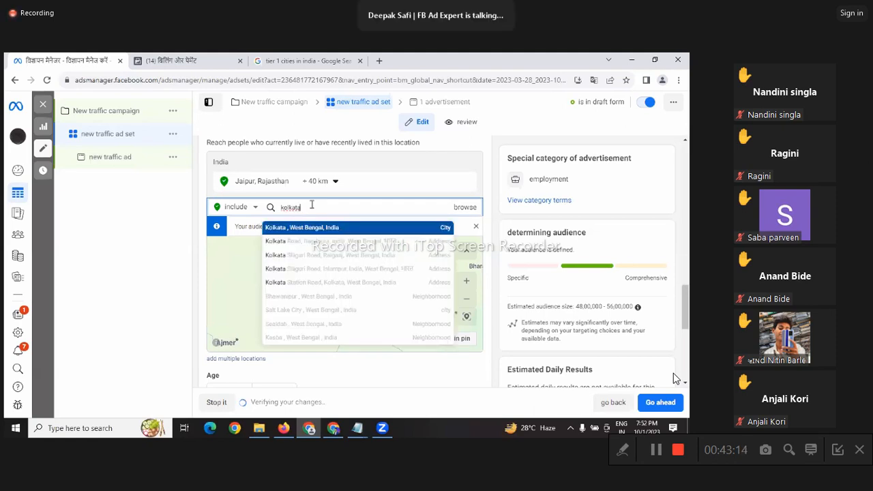
key("Return")
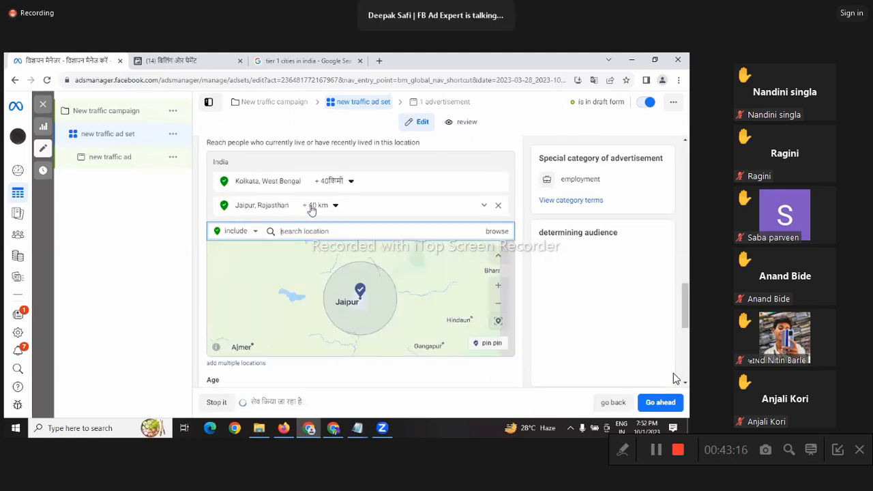
type("delhi")
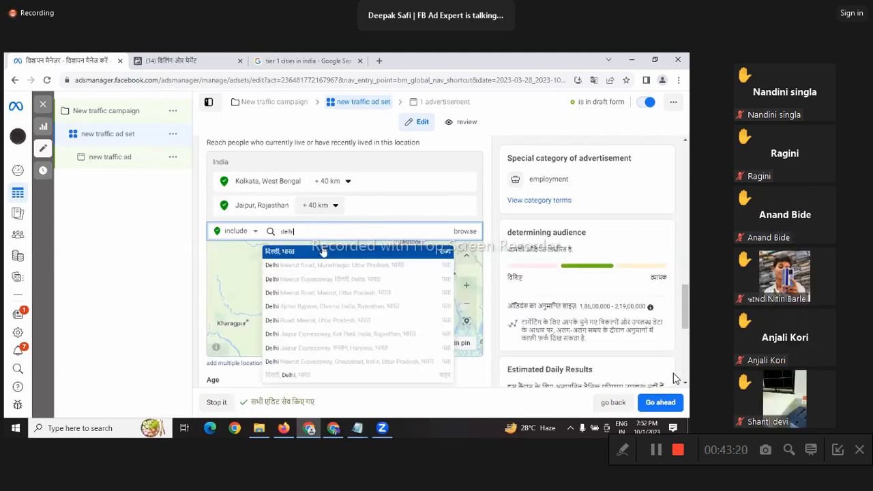
key("Return")
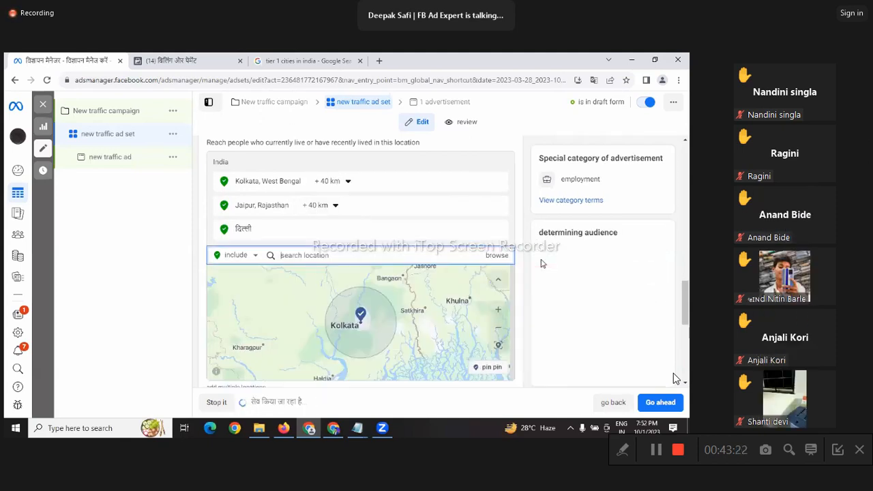
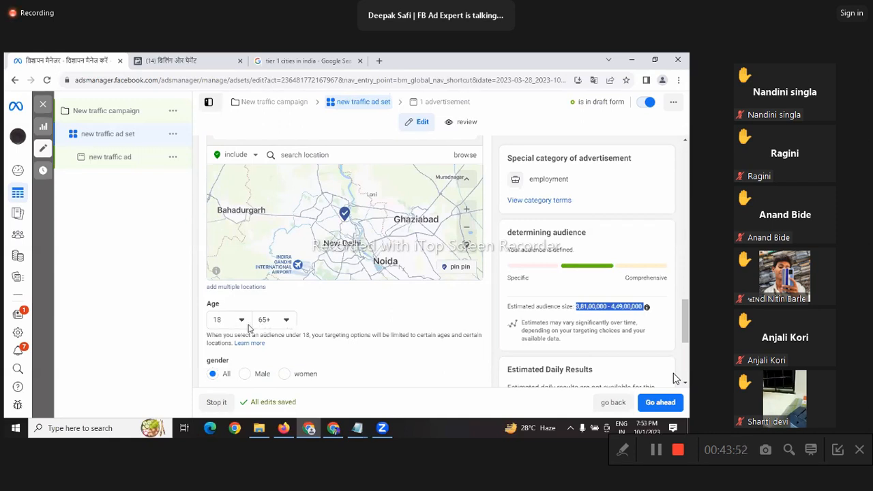
Step: Check the minimum and maximum age lists, keeping the age range at 18 to 65+
left_click(247, 323)
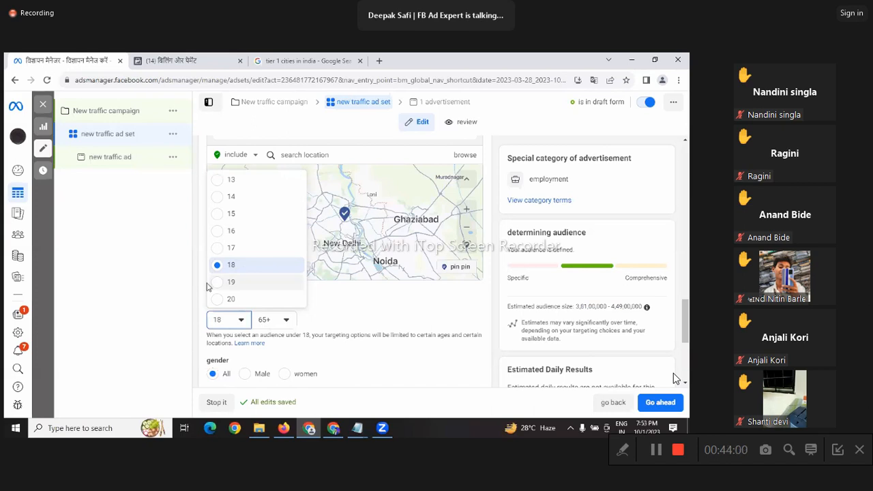
left_click(163, 307)
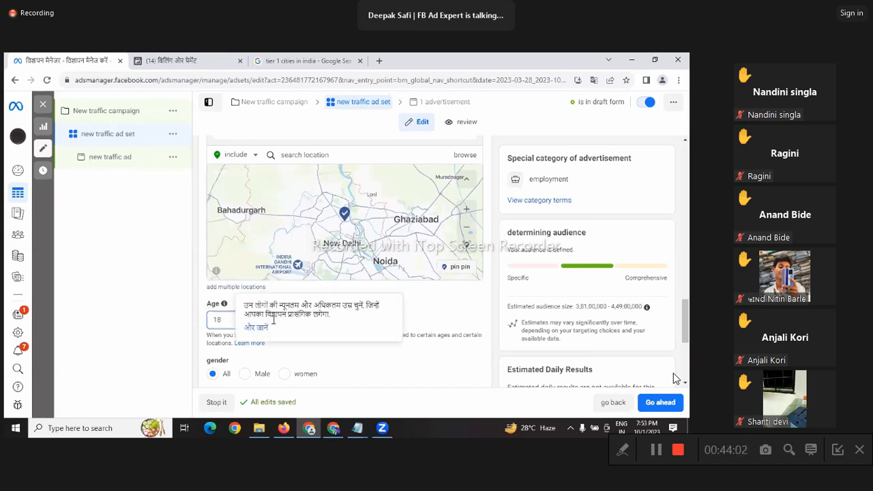
scroll(334, 292, "down", 1)
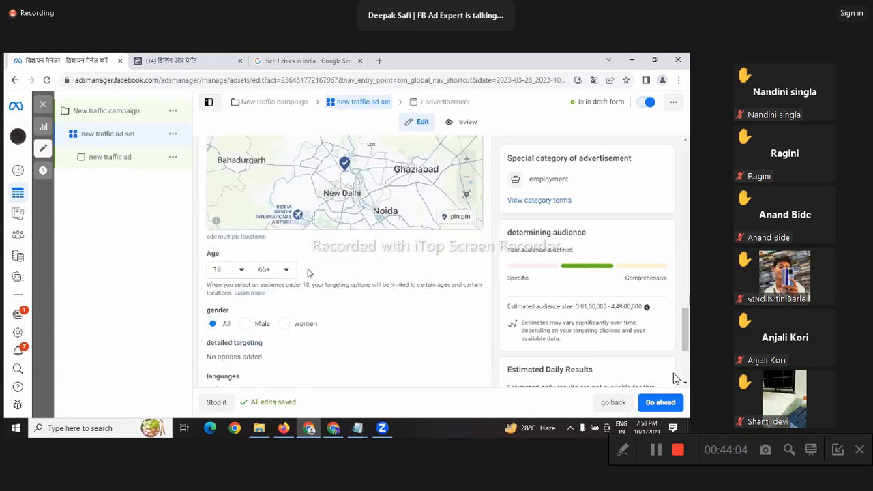
left_click(283, 271)
scroll(294, 214, "down", 3)
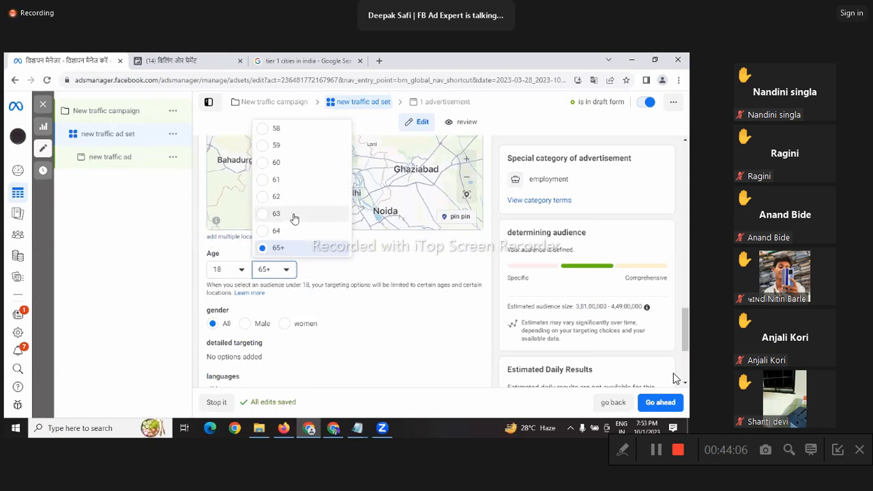
scroll(305, 214, "up", 2)
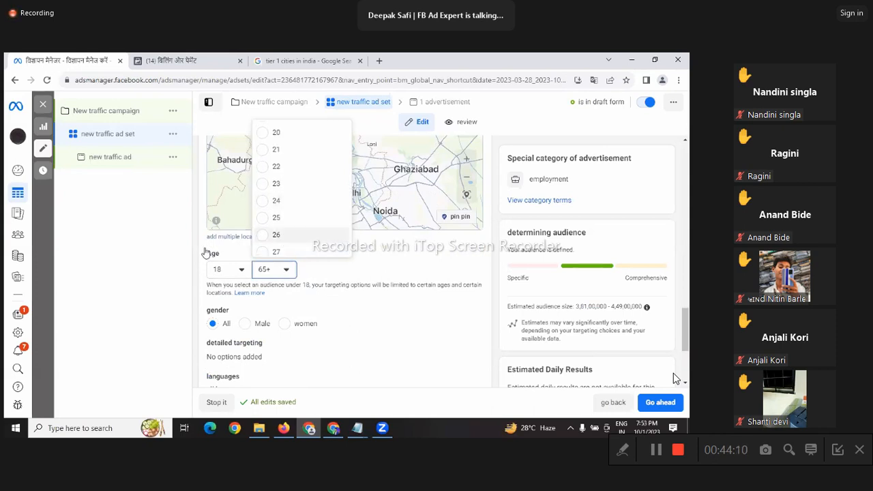
left_click(176, 261)
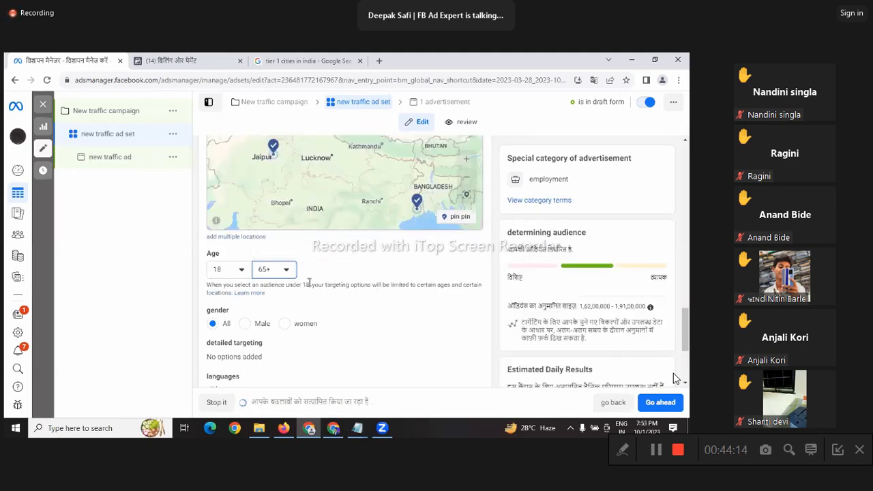
left_click(277, 275)
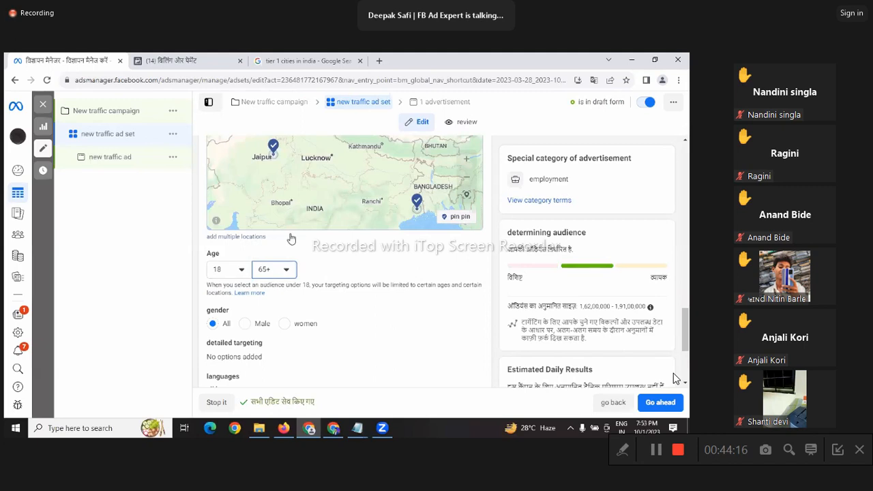
left_click(395, 305)
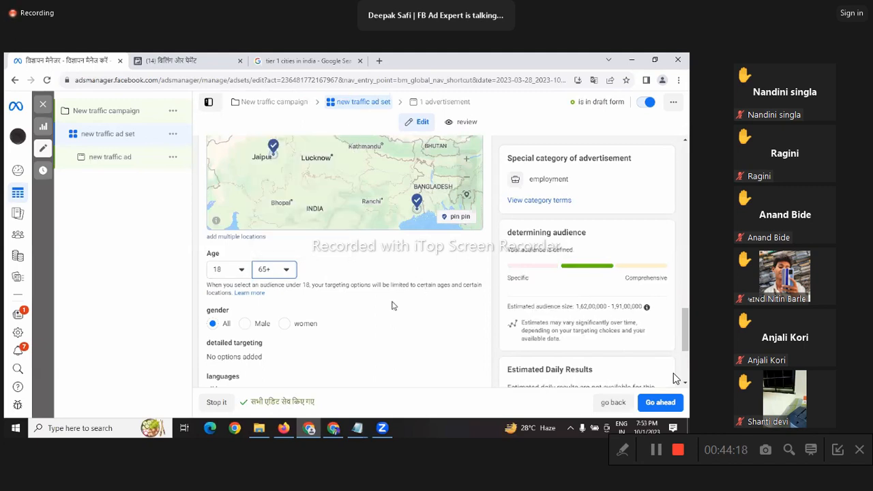
Step: Scroll through the ad set and highlight the estimated audience size figures
scroll(395, 305, "down", 1)
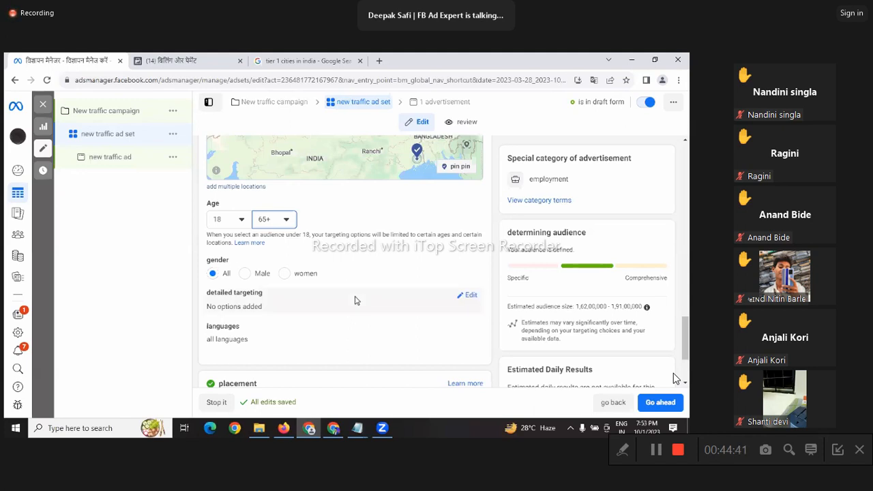
scroll(356, 298, "down", 2)
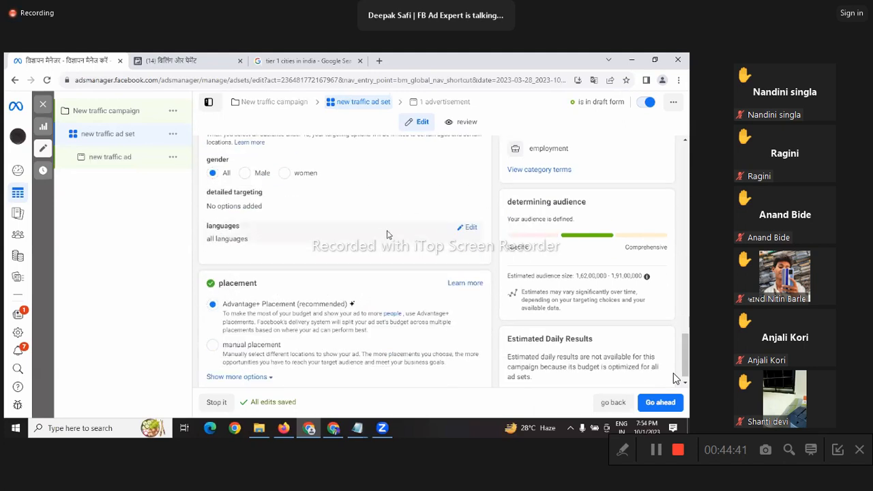
scroll(386, 235, "up", 1)
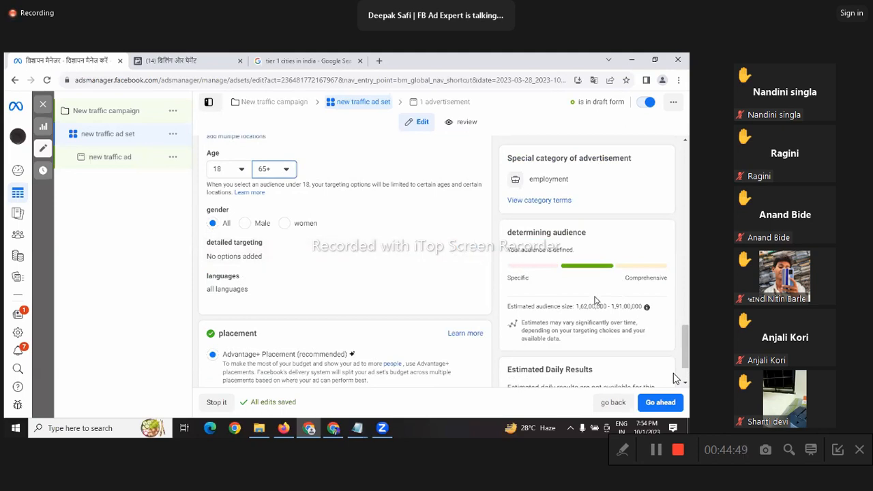
left_click_drag(573, 306, 647, 305)
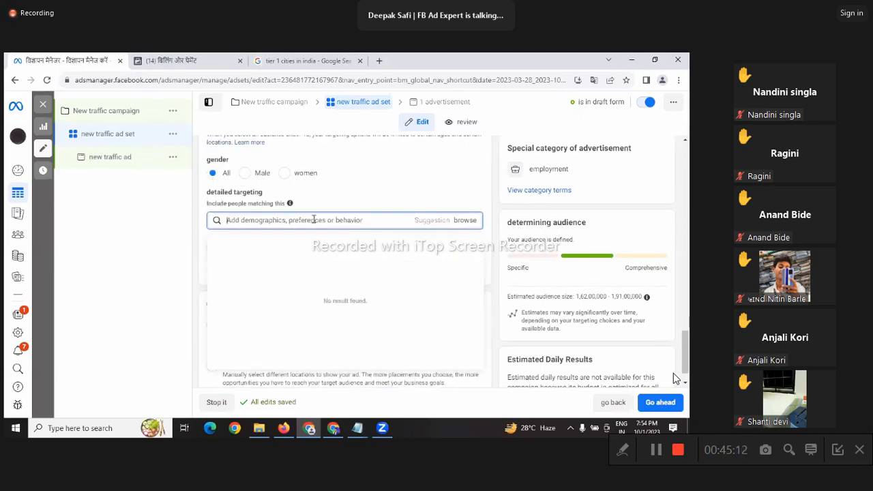
Step: Enter 'student' in the detailed targeting search, replacing the misspelled 'sud'
type("sudent")
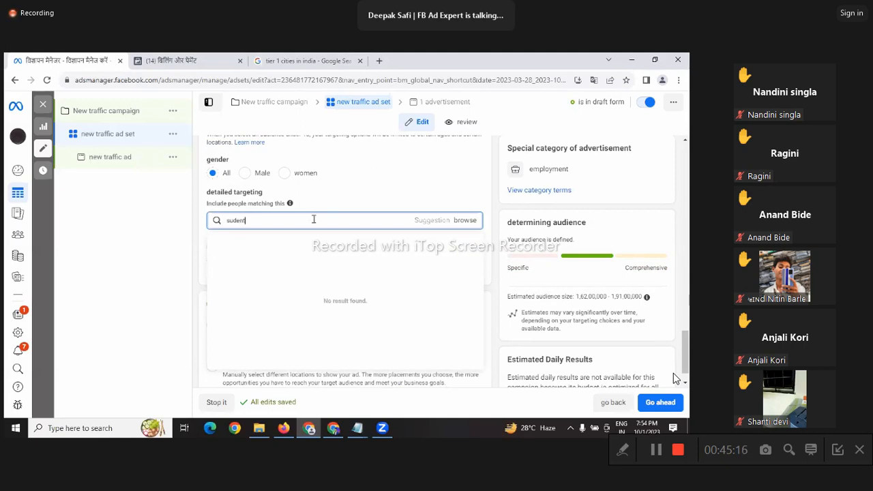
left_click(314, 219)
double_click(314, 219)
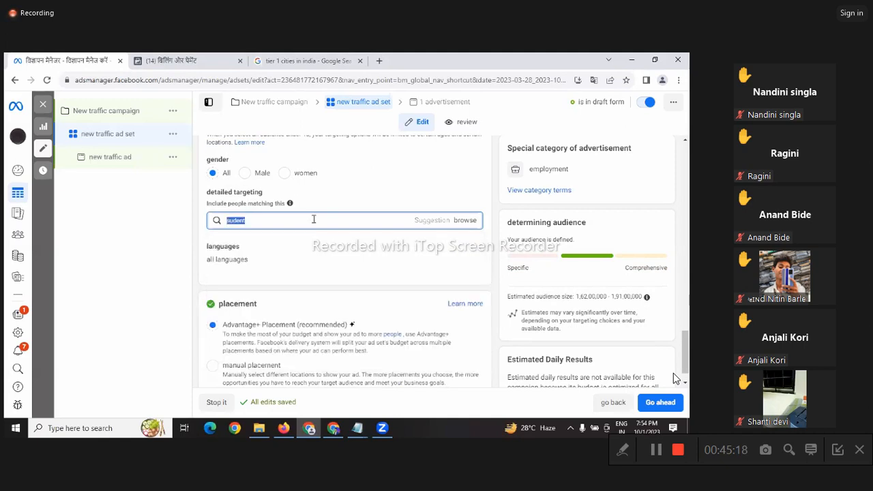
type("student")
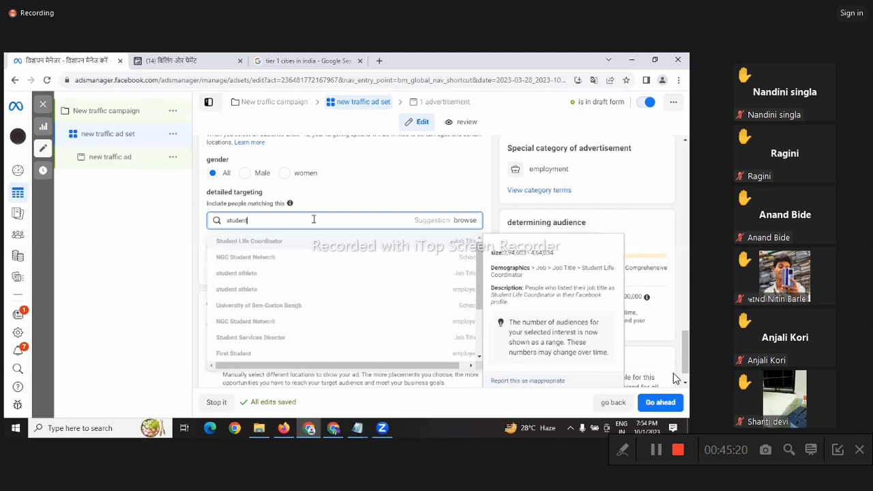
left_click(314, 219)
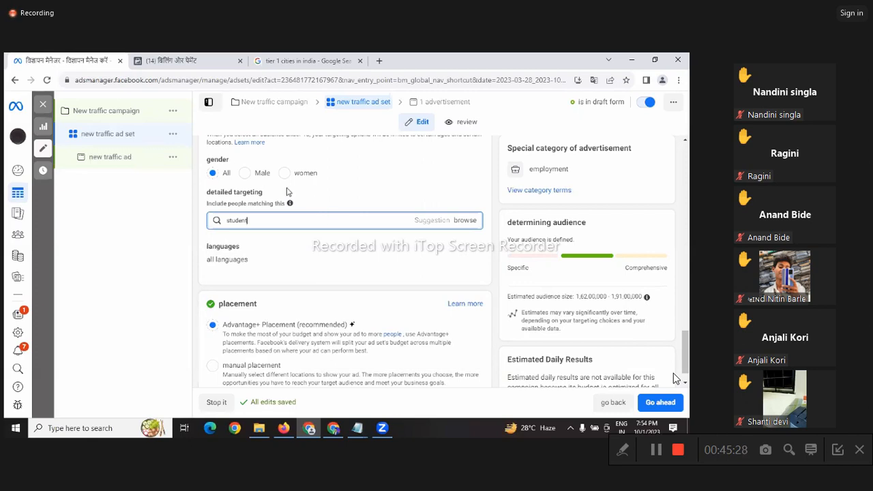
key("BackSpace")
key("BackSpace")
key("BackSpace")
key("BackSpace")
key("BackSpace")
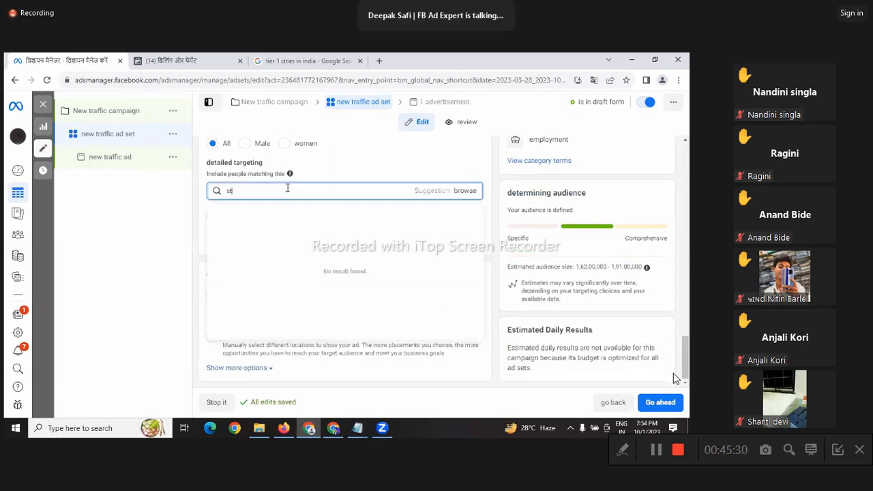
type("udent")
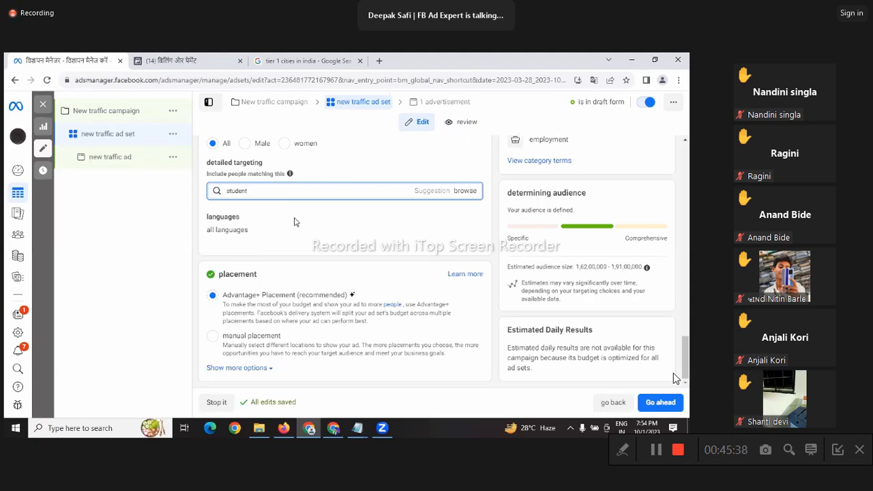
Step: Redo the 'student' search and add the विद्यार्थी interest from the suggestions
left_click(135, 222)
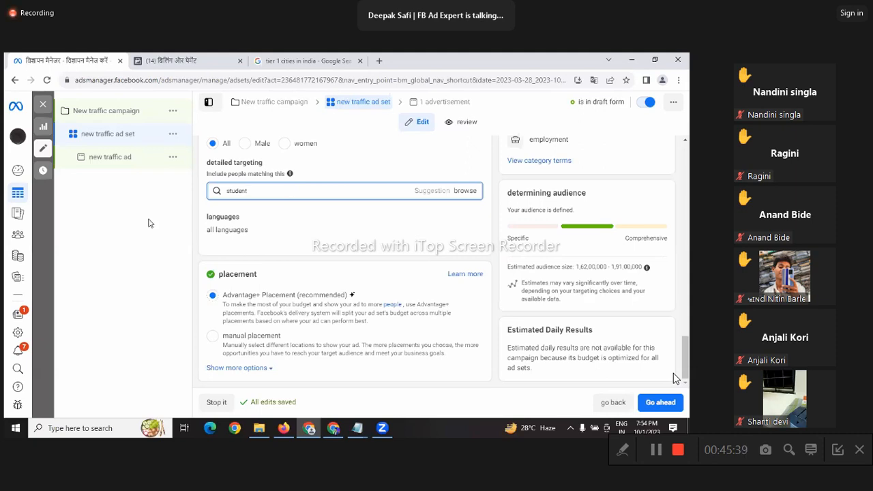
left_click(273, 191)
type("stud")
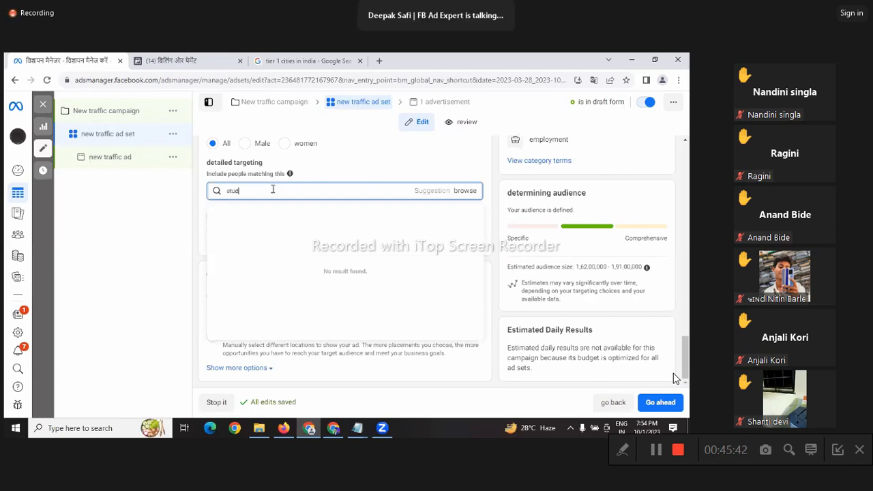
type("ent")
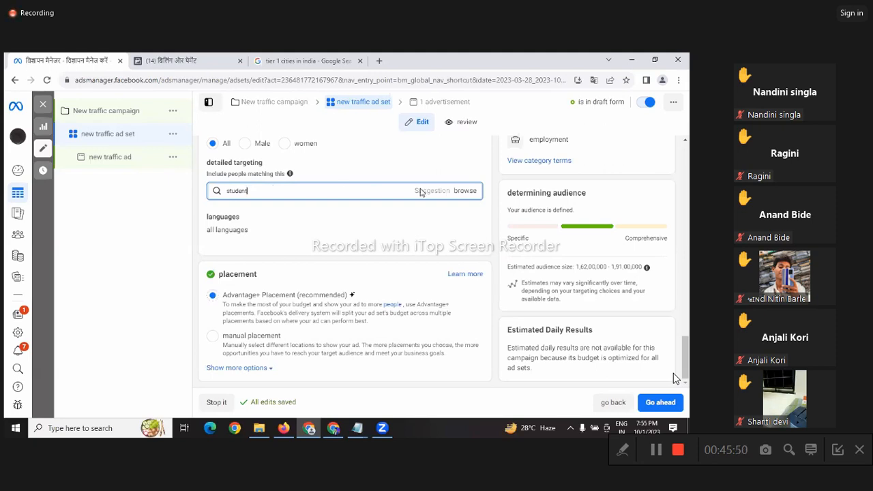
left_click(571, 428)
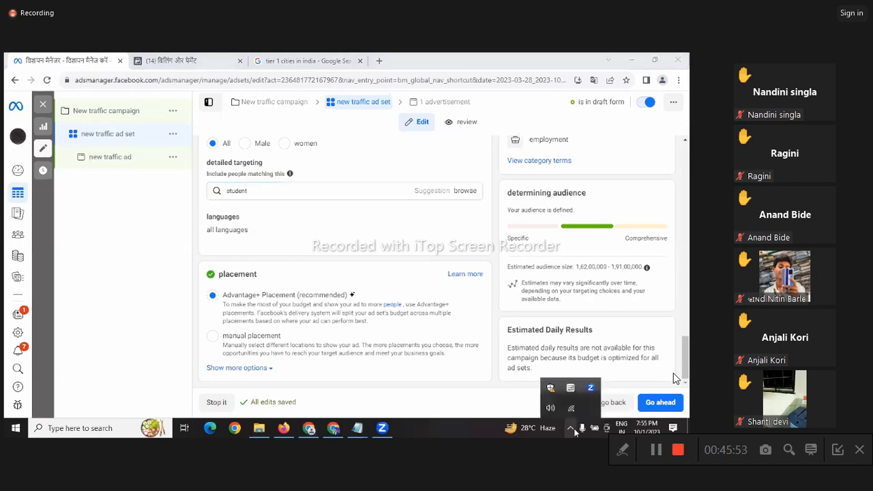
left_click(336, 191)
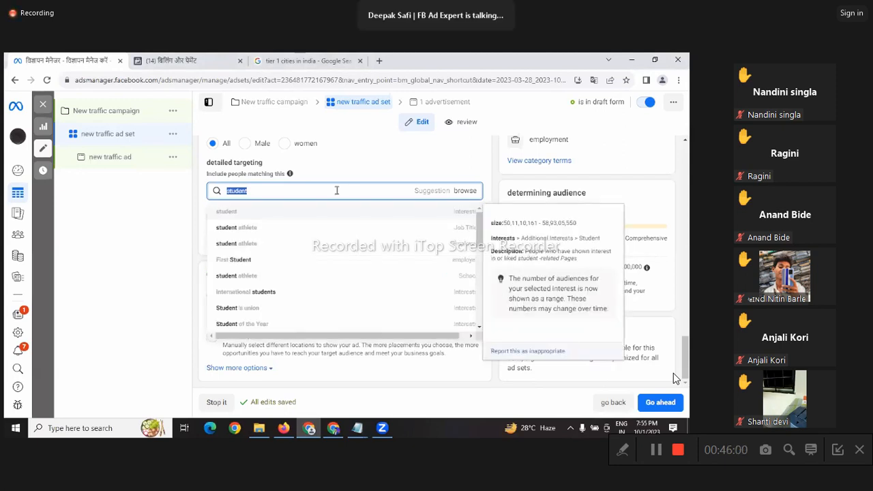
left_click(287, 212)
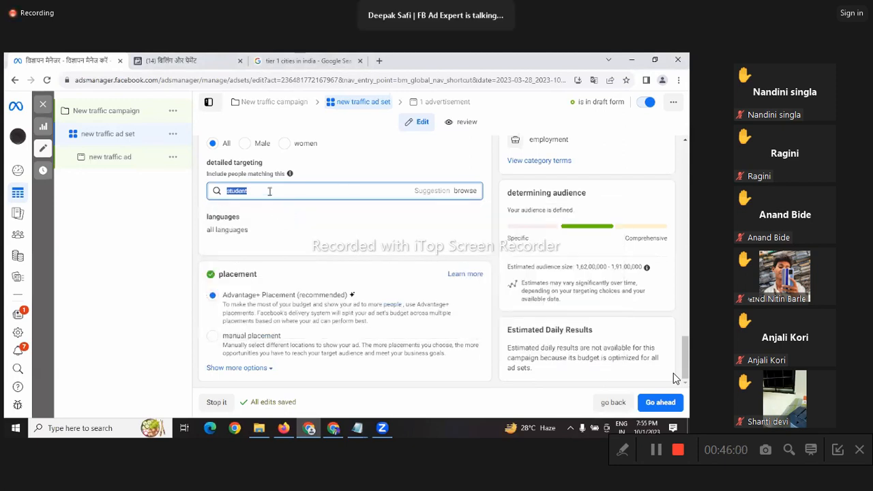
left_click(270, 191)
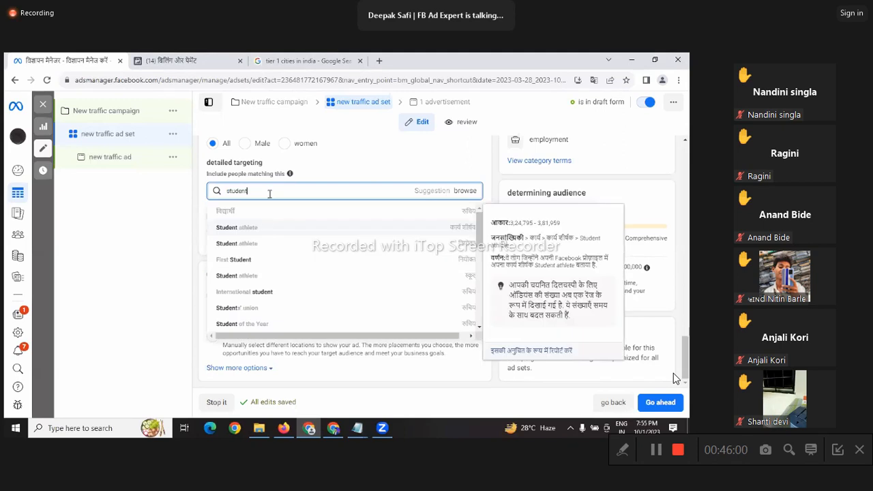
left_click(311, 213)
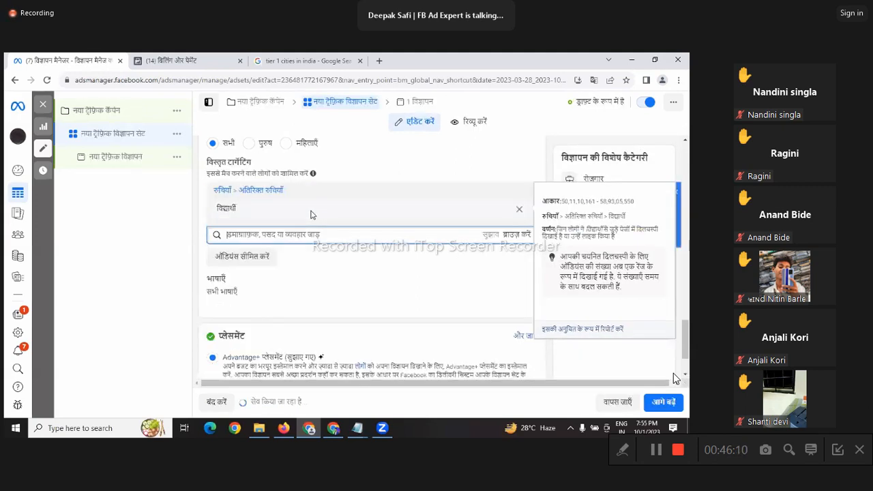
Step: Search 'income' in detailed targeting and add the Income interest
left_click(320, 236)
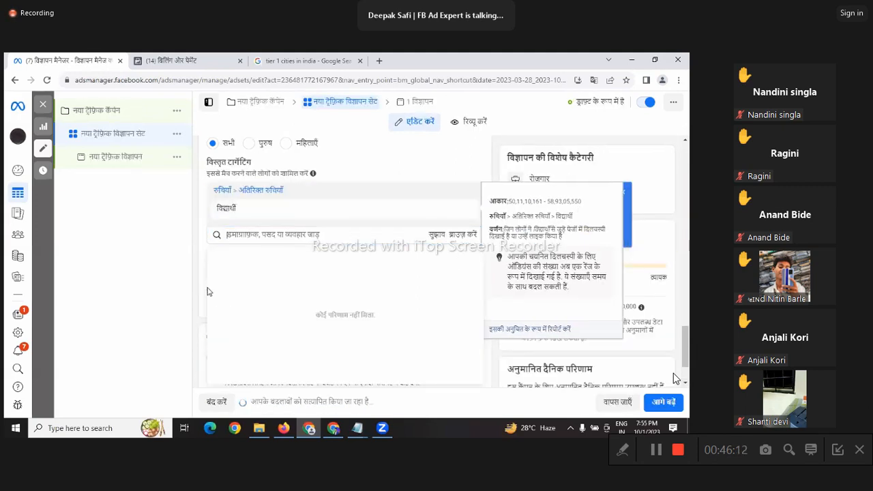
left_click(121, 268)
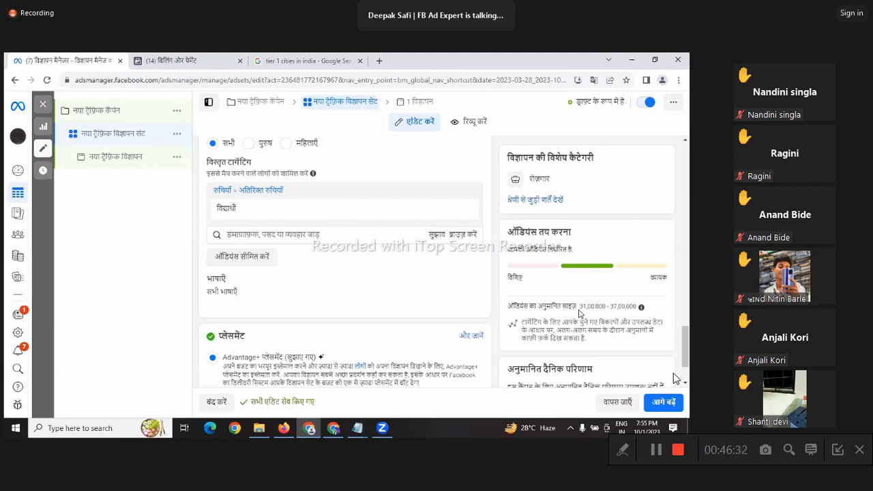
left_click(302, 235)
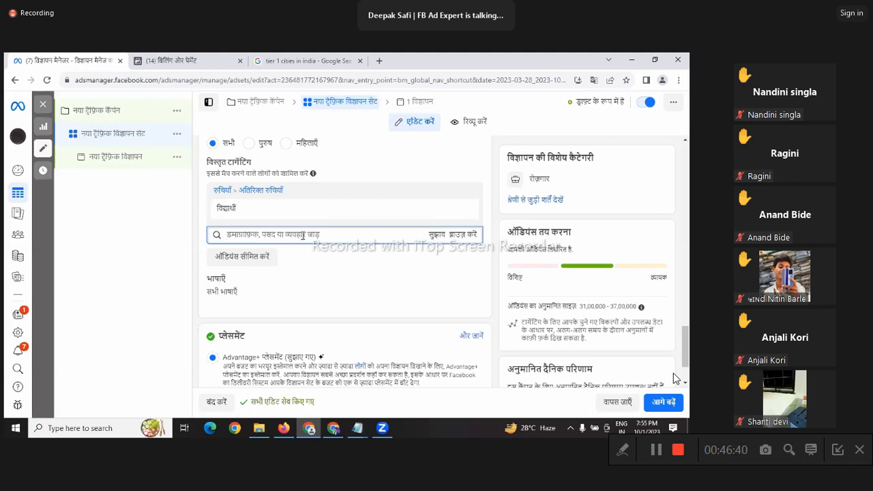
left_click(303, 235)
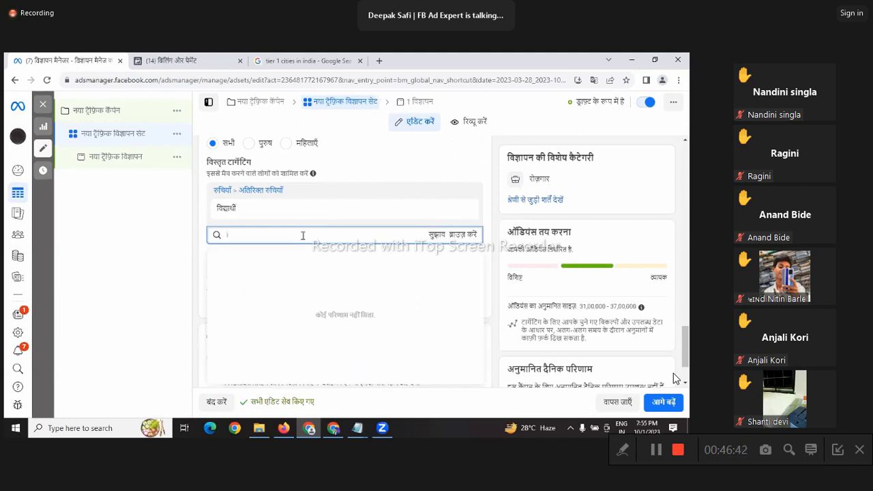
type("income")
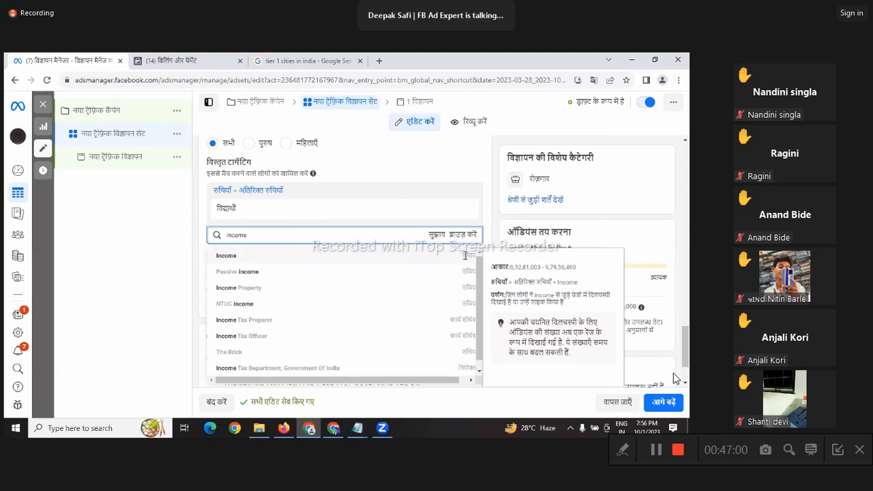
left_click(465, 255)
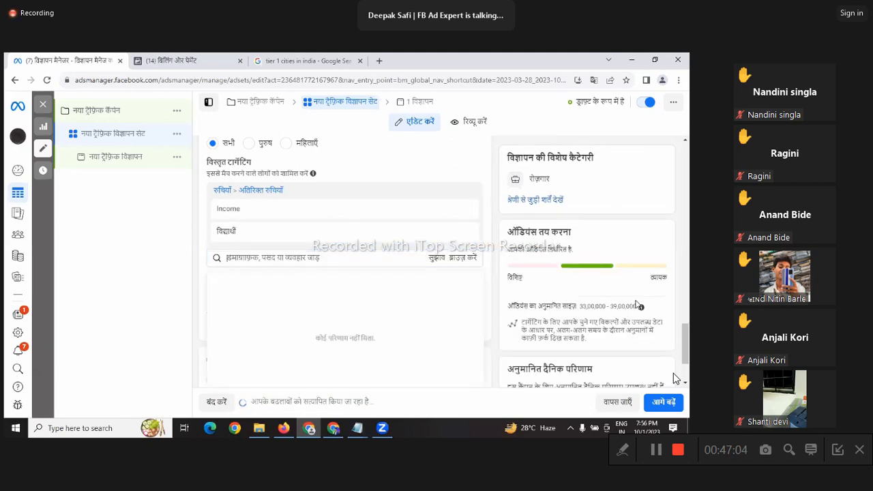
left_click_drag(580, 306, 637, 309)
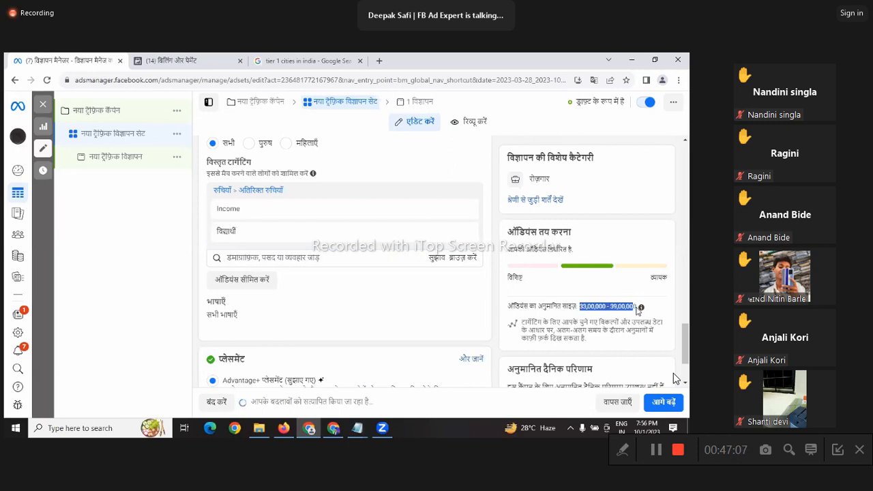
Step: Search 'job' and add the Job (careers) interest, raising the estimate to 67,00,000–79,00,000
left_click(260, 257)
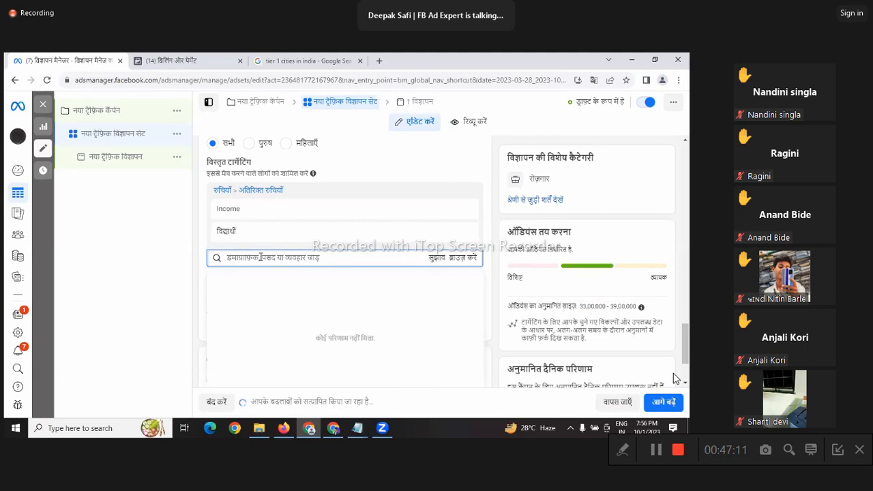
type("job")
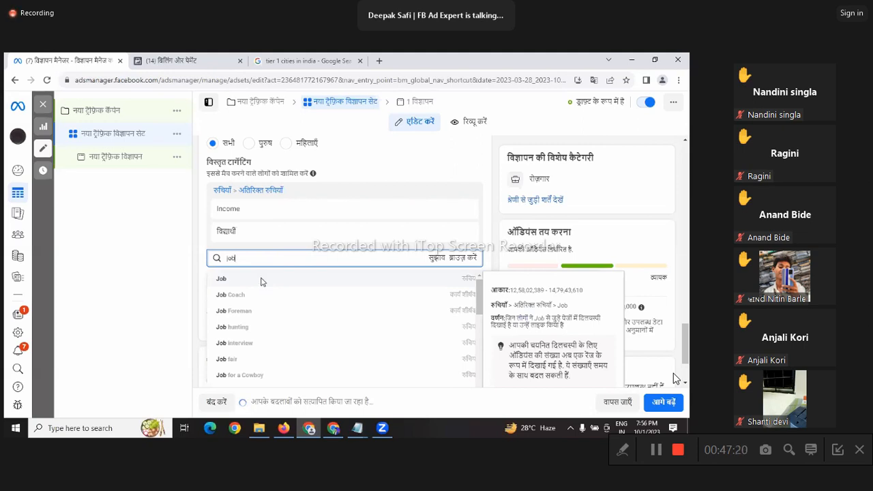
left_click(261, 281)
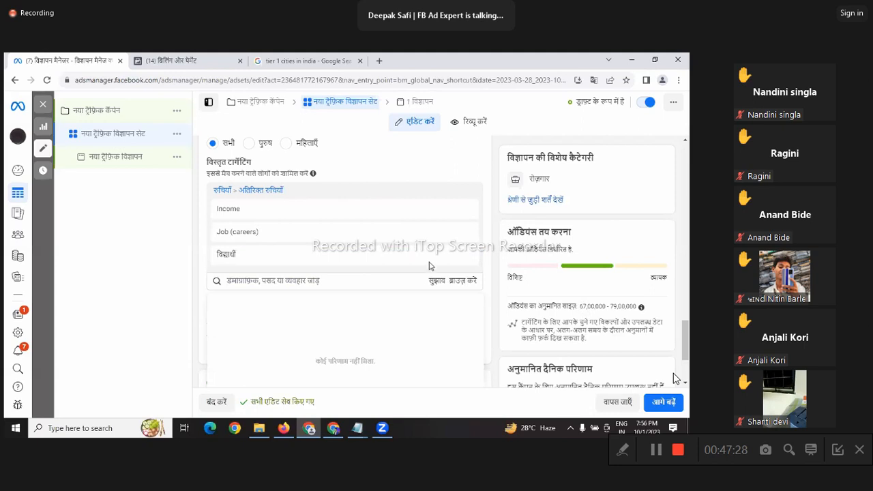
scroll(318, 273, "down", 1)
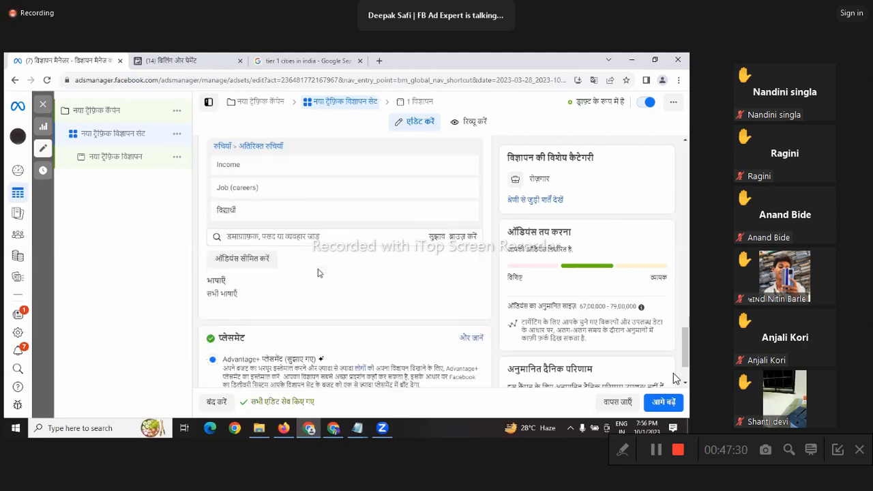
scroll(318, 273, "down", 1)
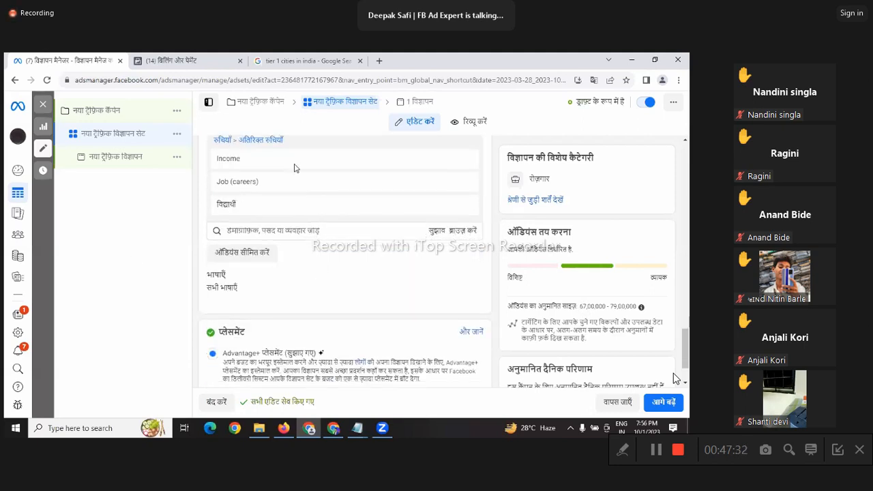
mouse_move(294, 172)
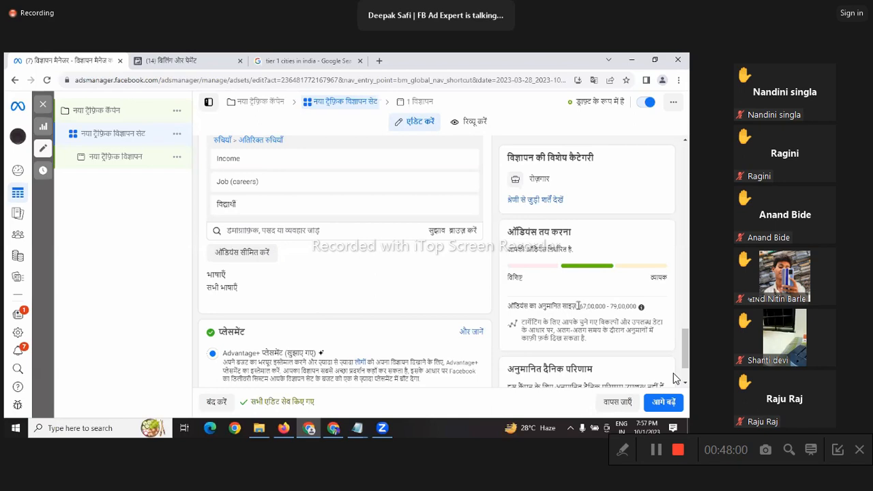
left_click_drag(578, 305, 642, 309)
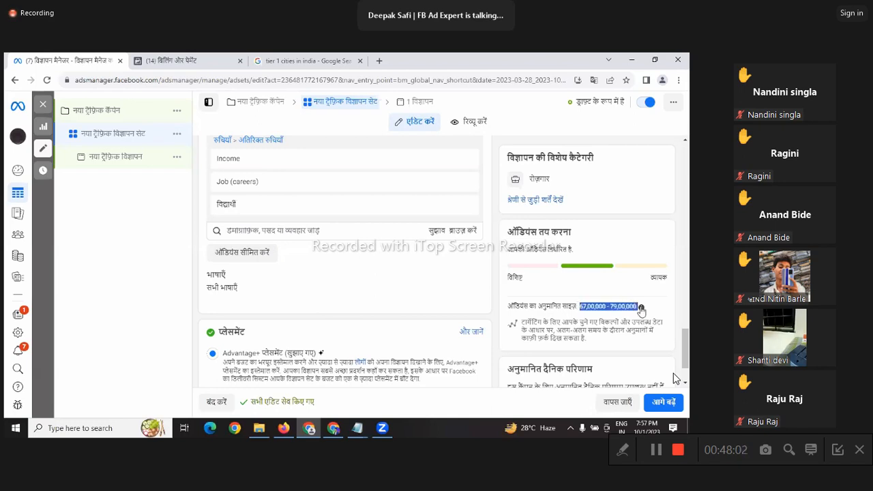
left_click(280, 251)
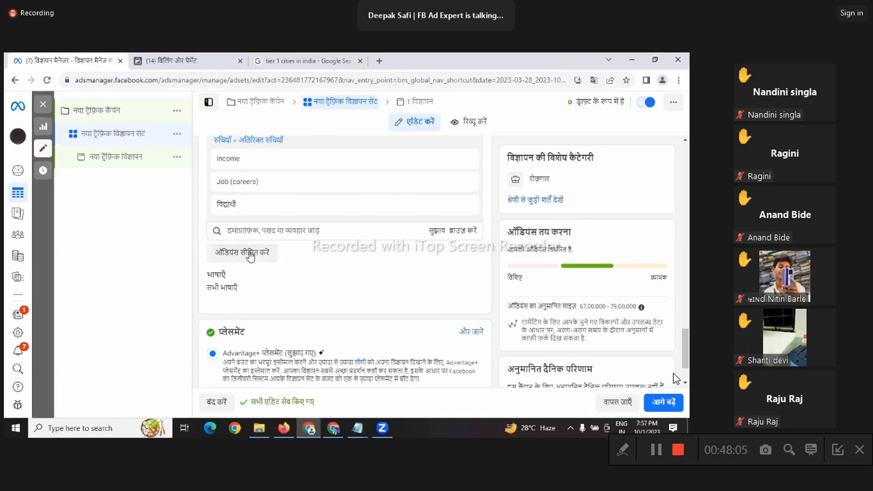
Step: Add a 'must also match' condition for the 'dhoni' public-figure interest, shrinking reach to 46,00,000–54,00,000
left_click(247, 255)
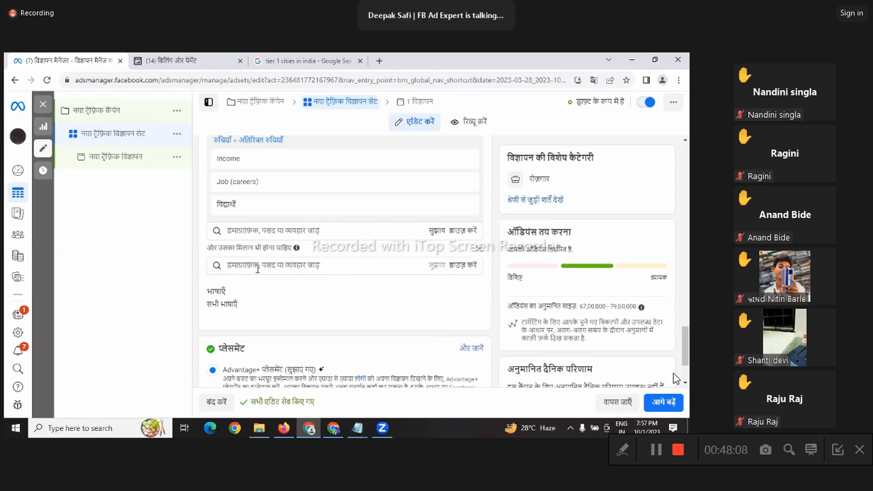
left_click(257, 267)
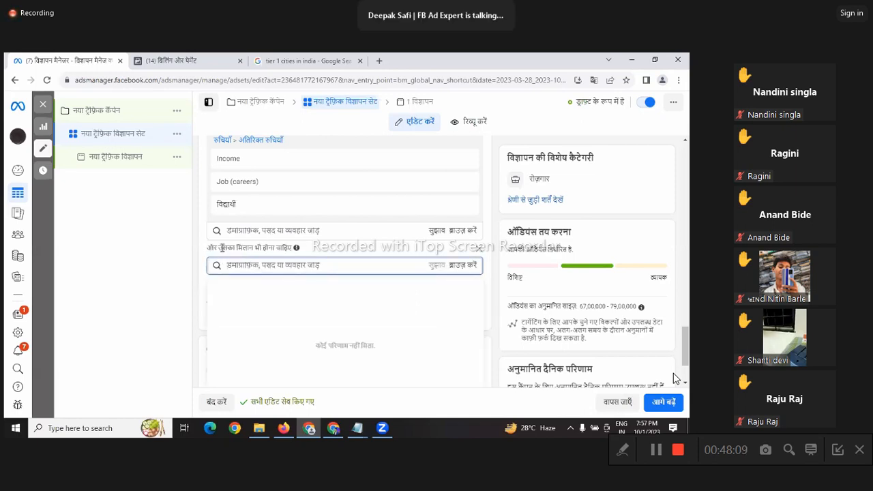
mouse_move(272, 195)
type("mah")
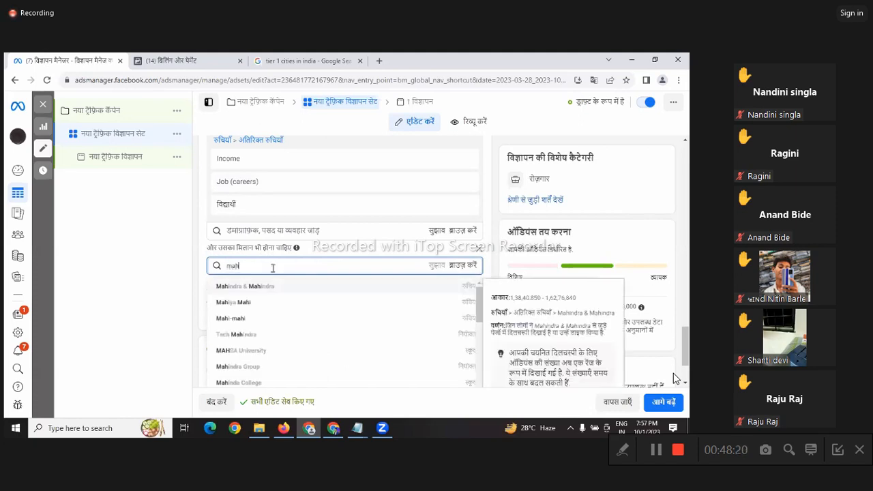
type("erder")
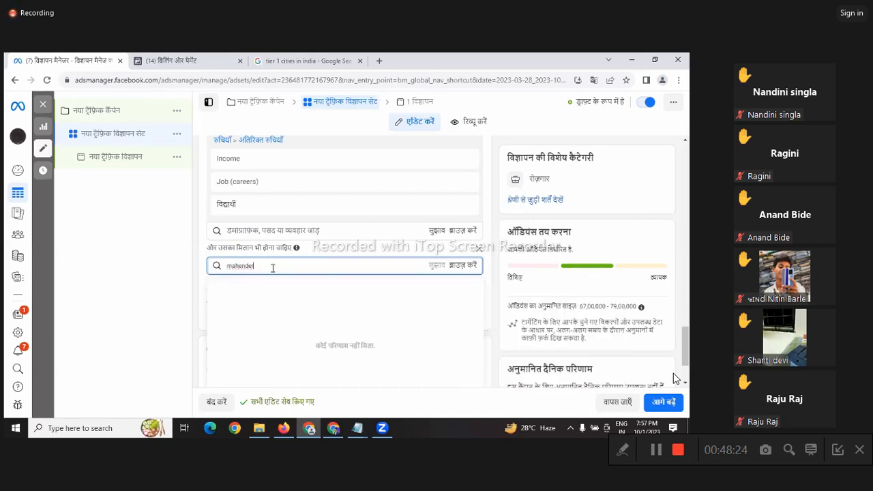
double_click(272, 267)
type("dhoni")
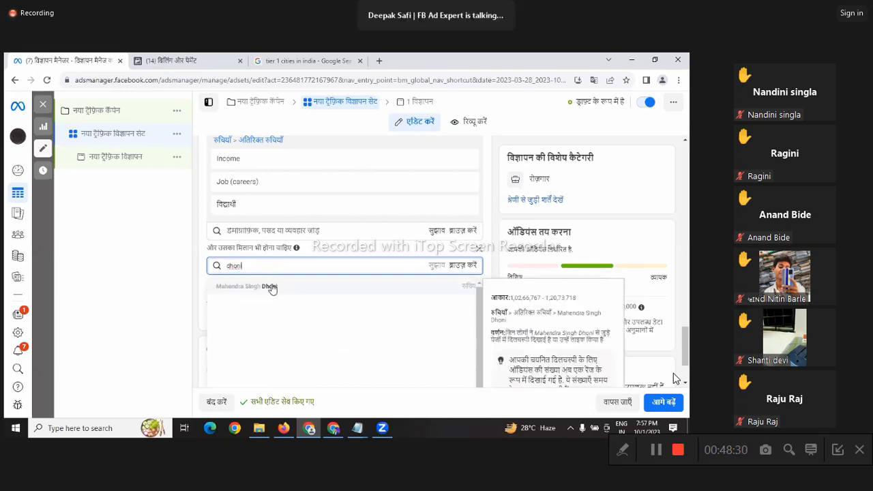
left_click(272, 287)
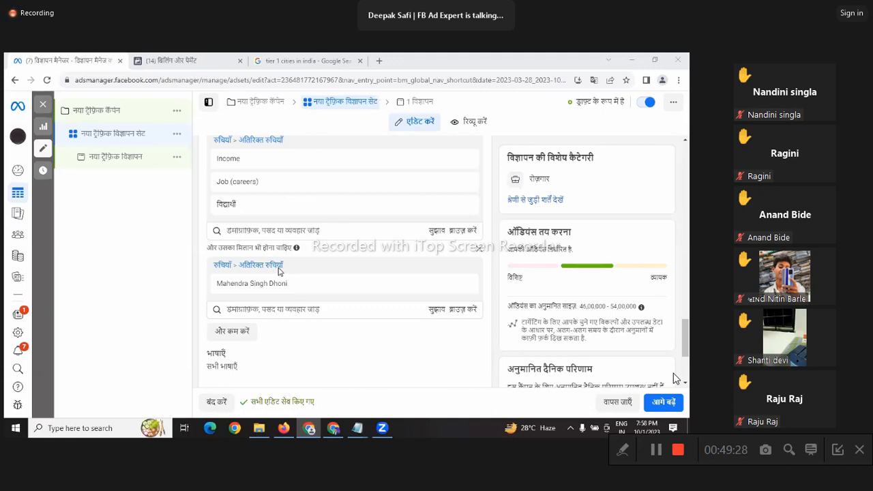
mouse_move(373, 147)
scroll(236, 285, "down", 1)
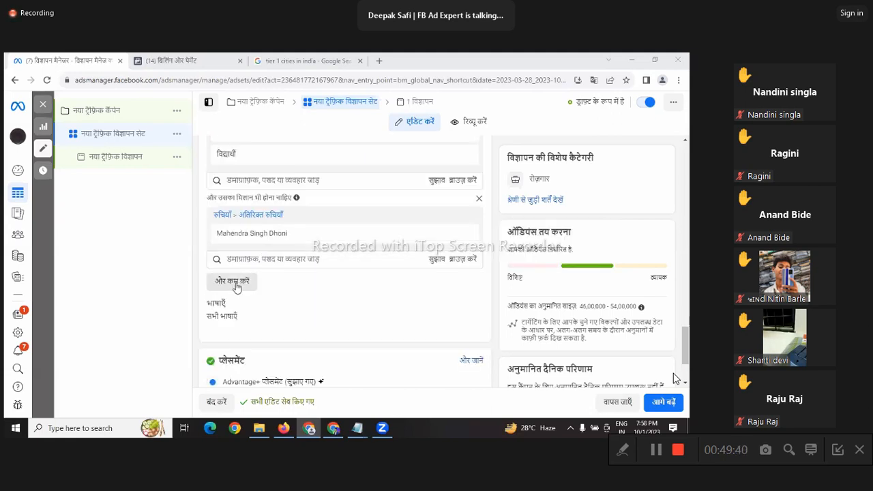
Step: Add a second 'must also match' group requiring Income, narrowing the audience to 2,54,900–2,99,900
left_click(239, 287)
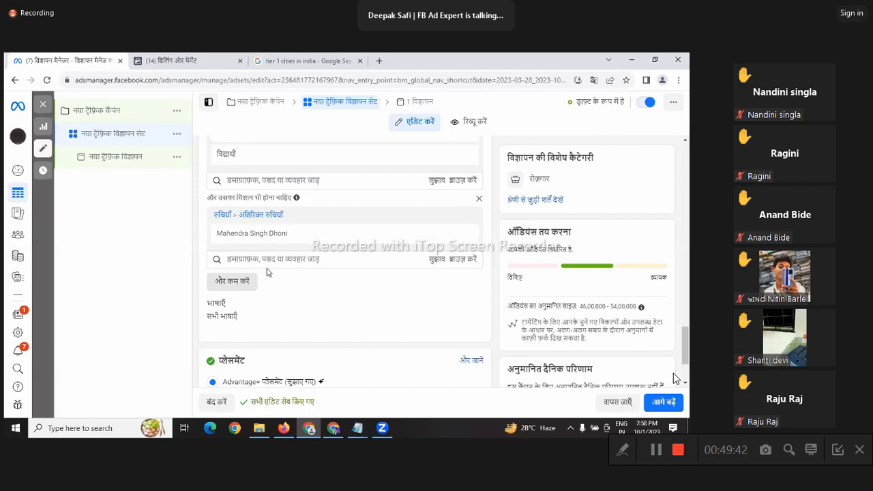
left_click(267, 293)
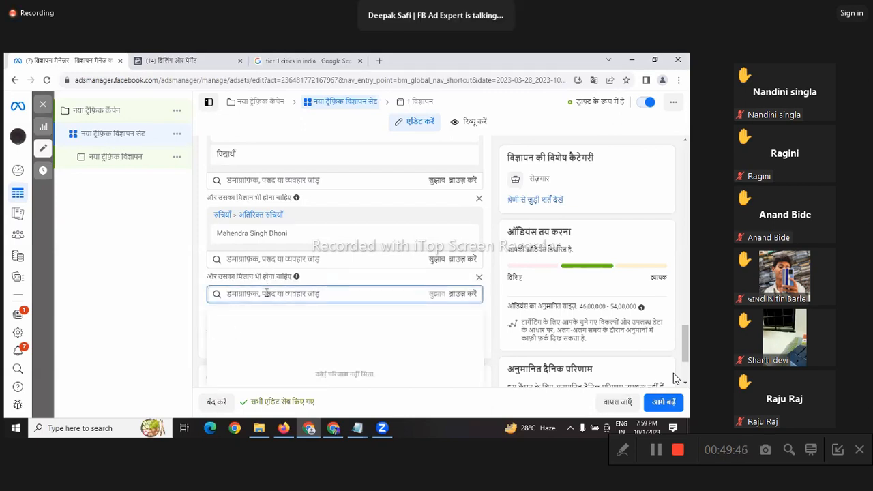
type("income")
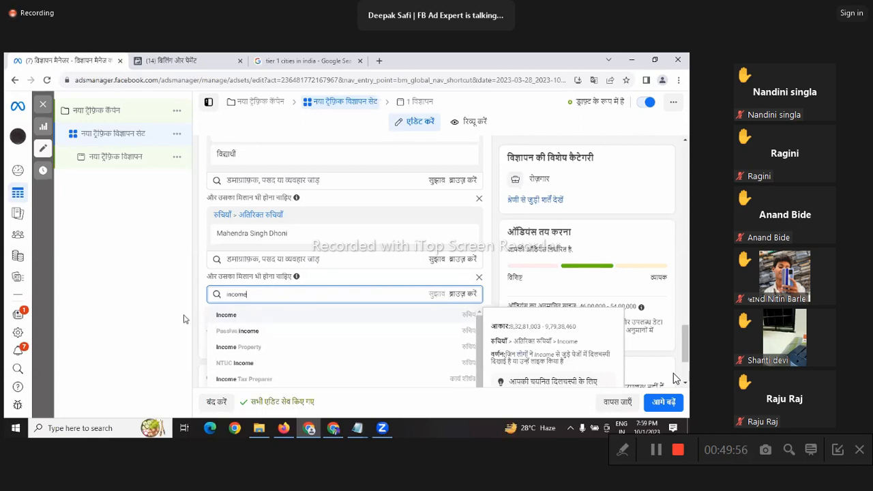
key("Return")
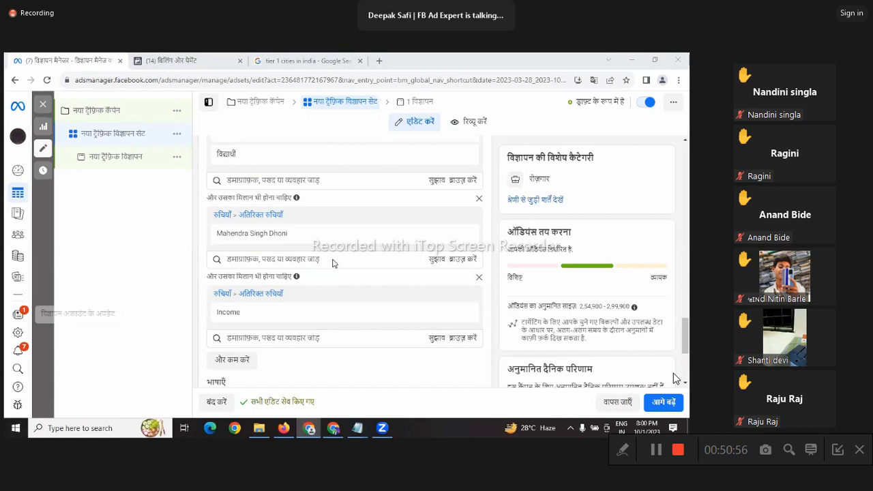
scroll(370, 256, "up", 3)
scroll(347, 256, "down", 6)
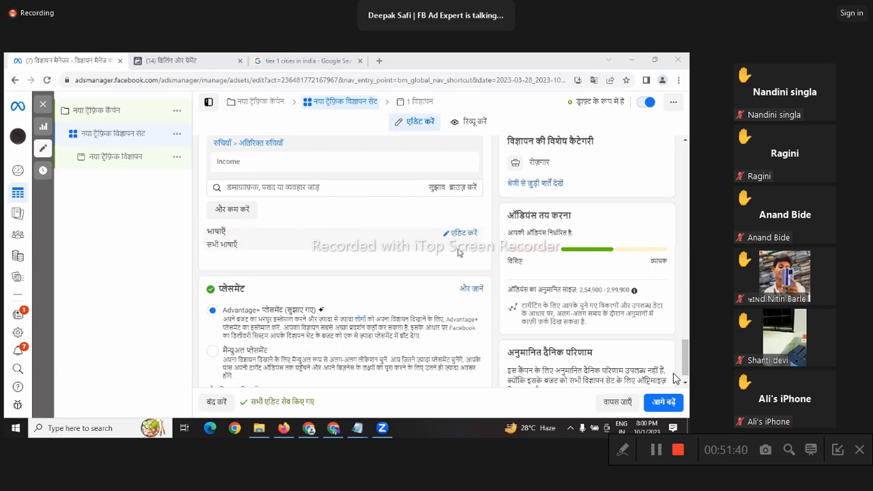
scroll(461, 219, "down", 1)
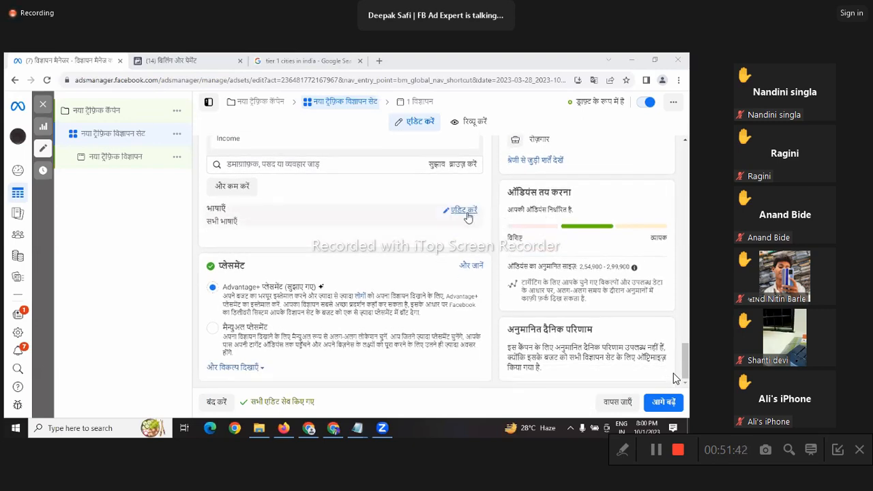
scroll(467, 215, "up", 2)
scroll(467, 217, "up", 2)
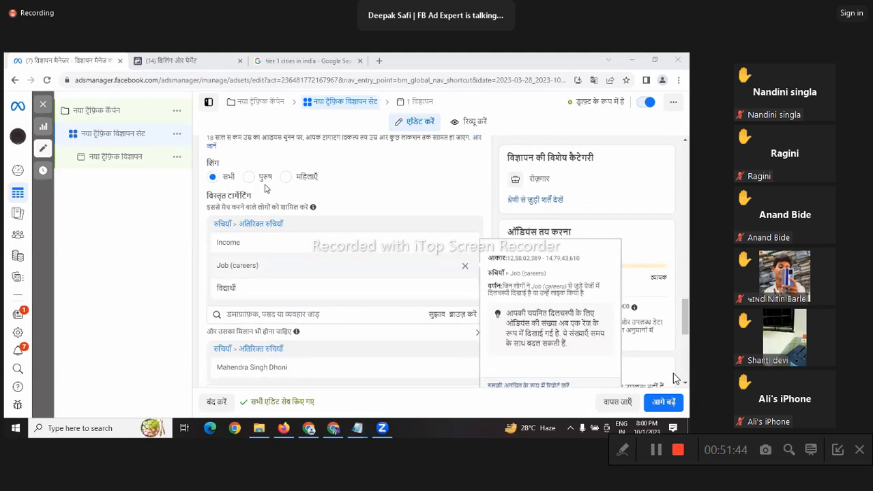
scroll(251, 223, "up", 2)
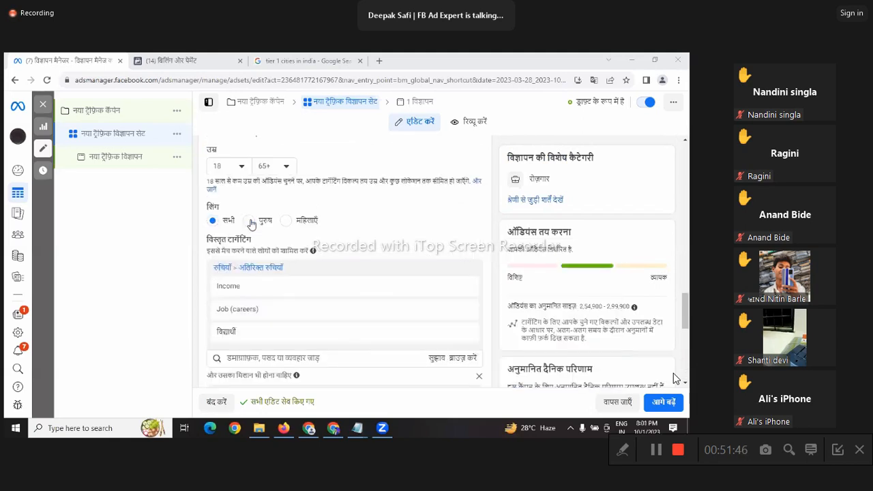
scroll(309, 231, "down", 5)
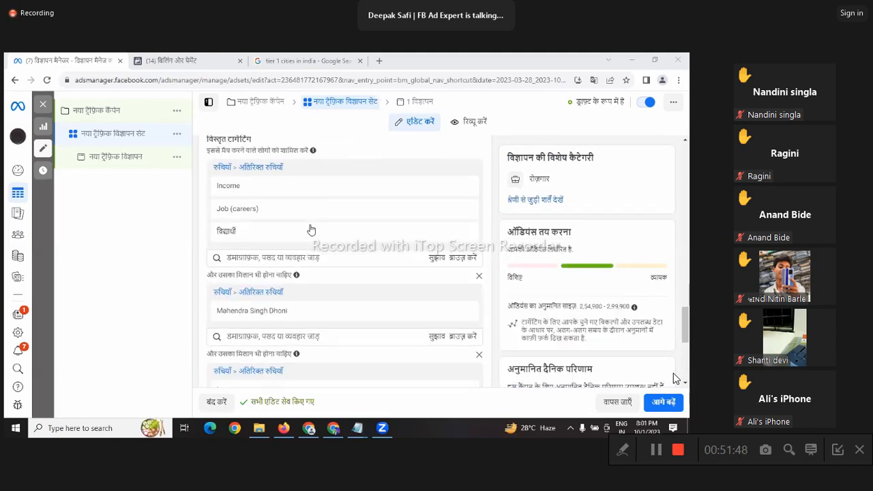
scroll(405, 290, "down", 3)
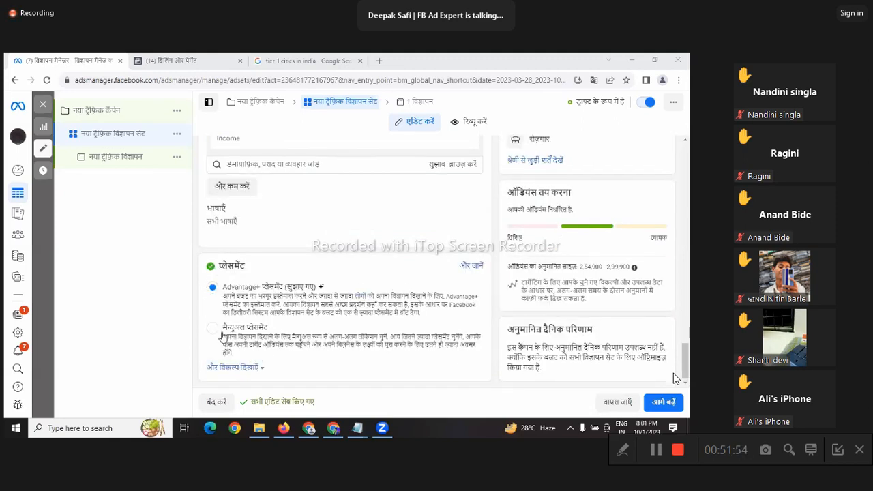
Step: Choose Manual placements and bring the Platforms checkboxes into view
left_click(253, 334)
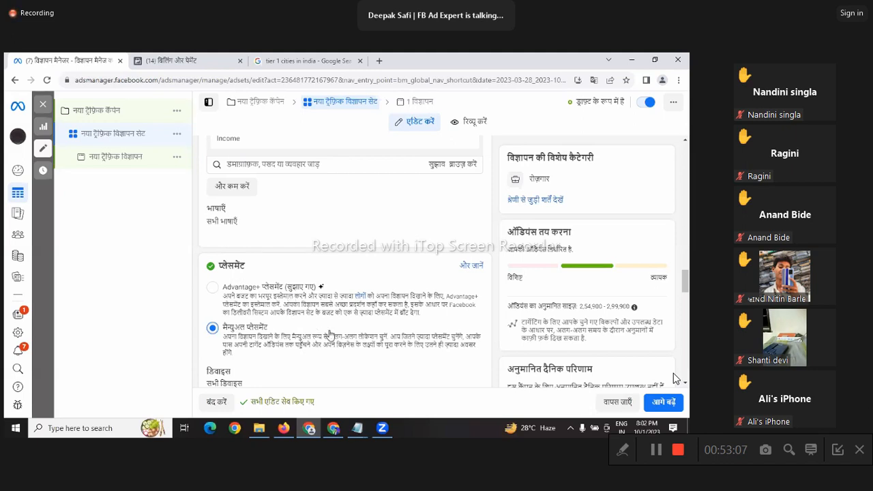
scroll(449, 267, "down", 2)
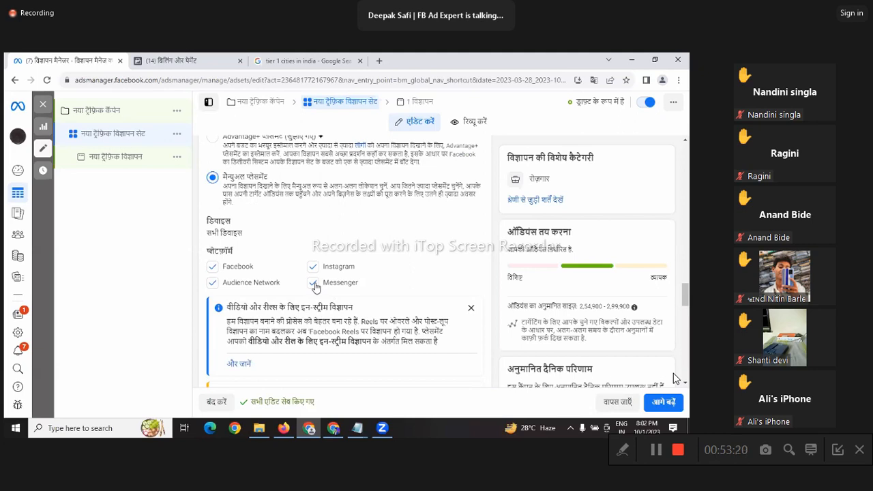
Step: Uncheck Facebook and Audience Network under Platforms so only Instagram remains
left_click(213, 267)
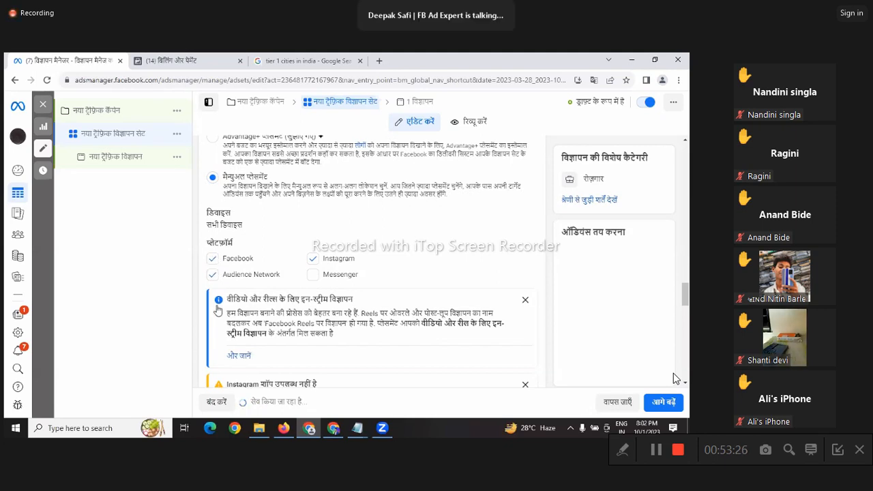
left_click(214, 261)
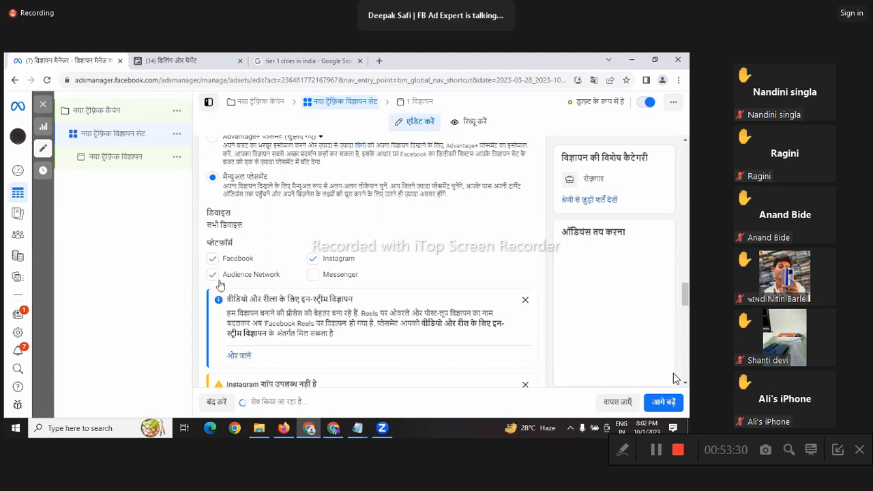
left_click(216, 276)
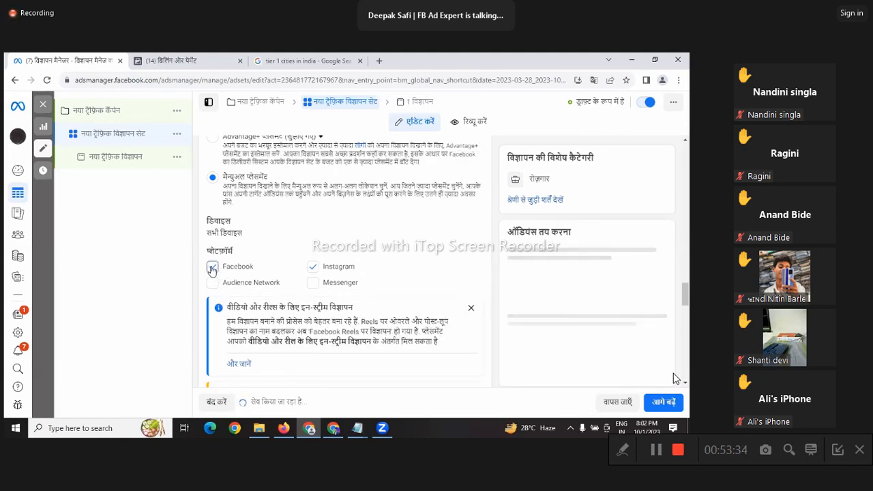
left_click(212, 268)
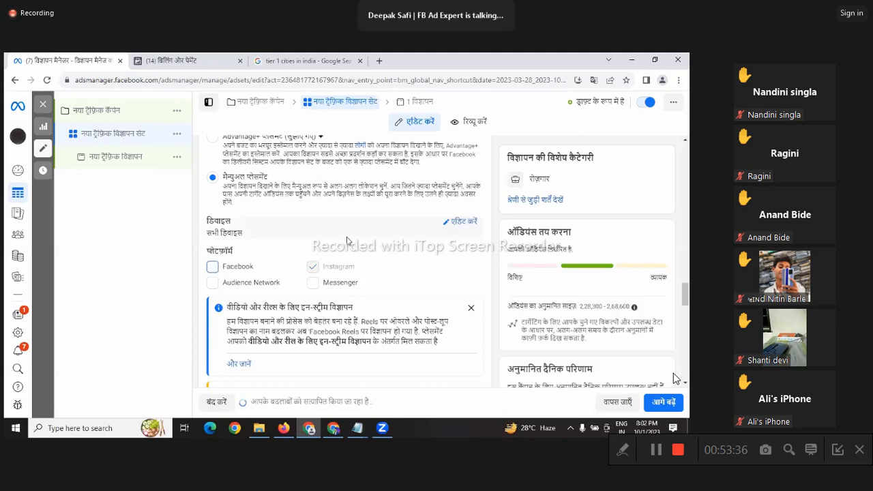
scroll(347, 240, "down", 5)
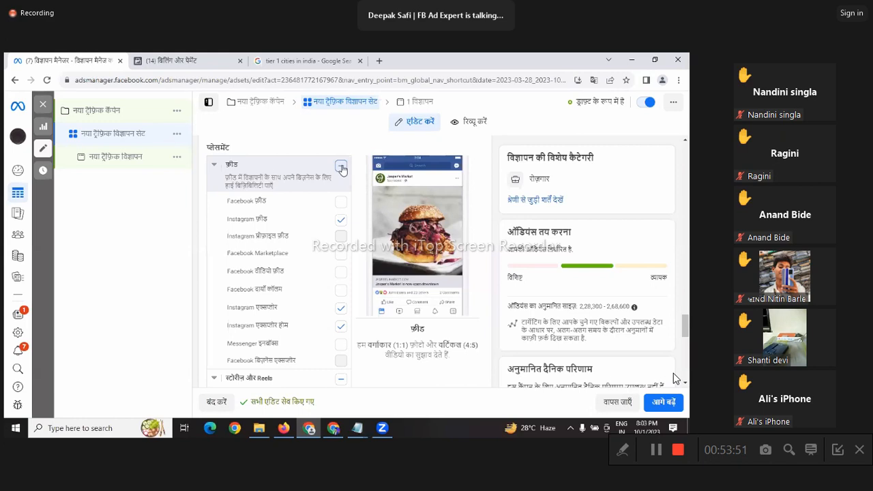
Step: Uncheck the Feeds, In-stream videos and Instagram search results placements, keeping Stories and Reels
left_click(341, 167)
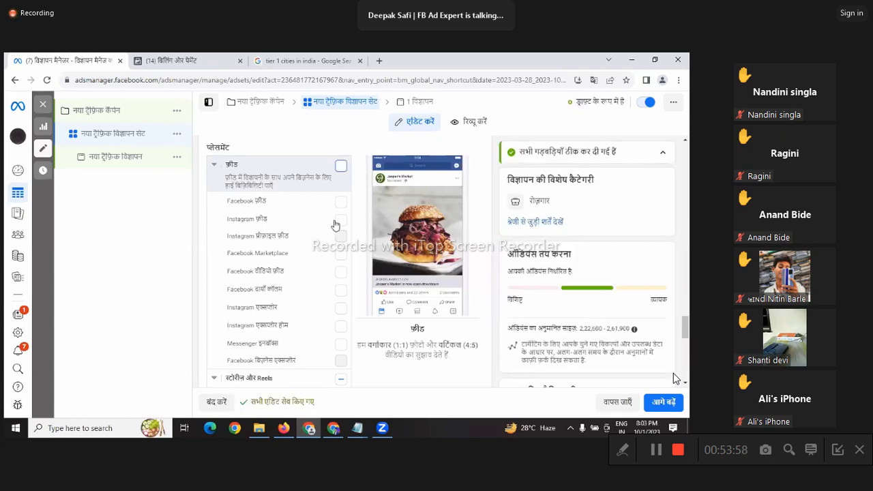
scroll(334, 223, "down", 2)
scroll(335, 223, "down", 3)
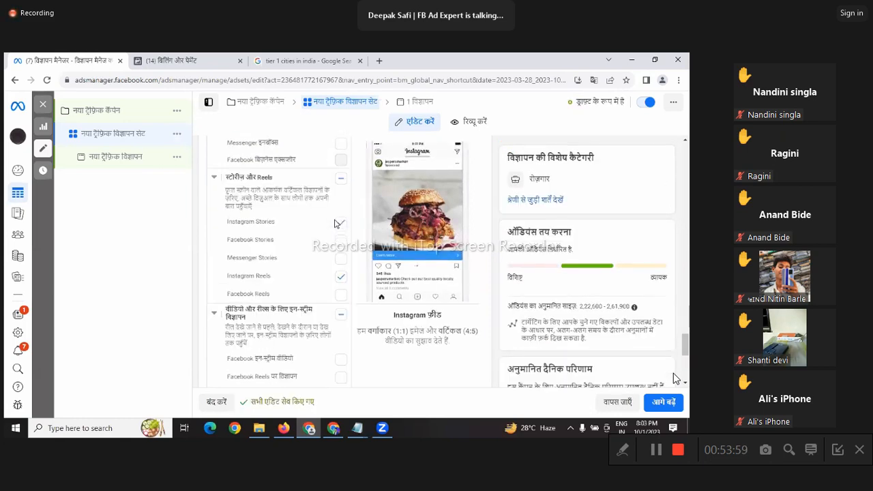
left_click(342, 317)
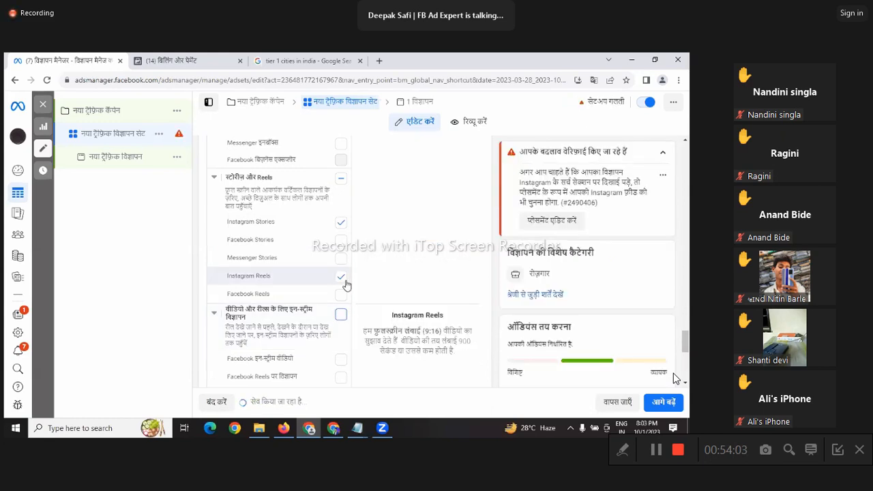
scroll(346, 284, "down", 1)
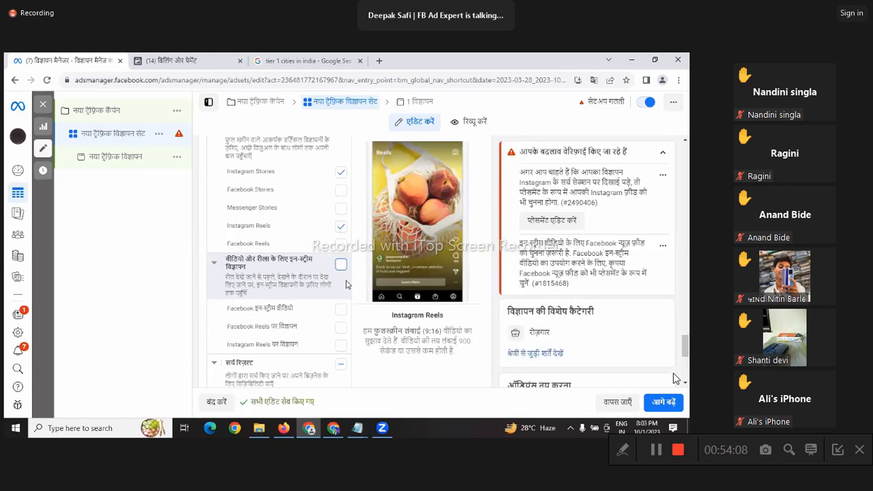
scroll(346, 276, "down", 2)
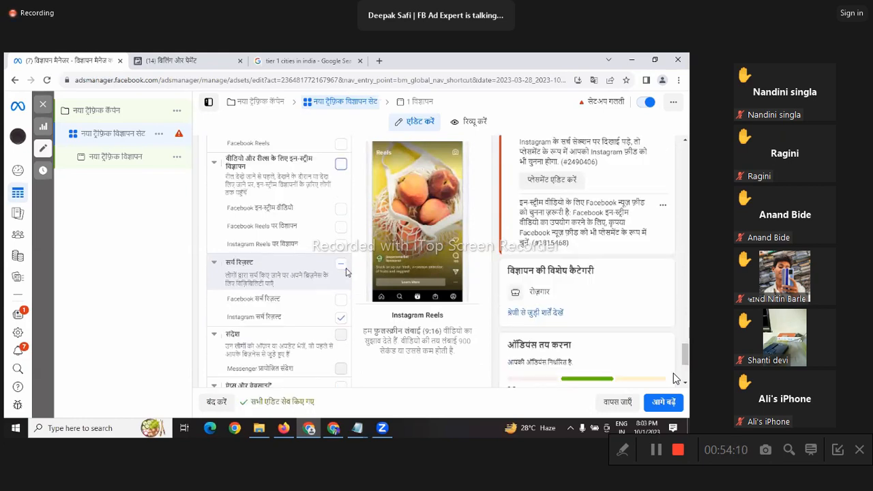
left_click(341, 317)
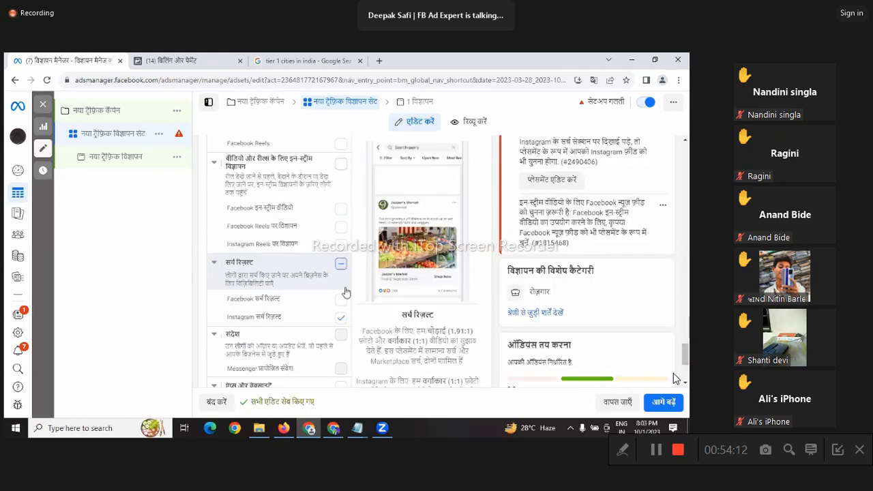
scroll(306, 253, "down", 2)
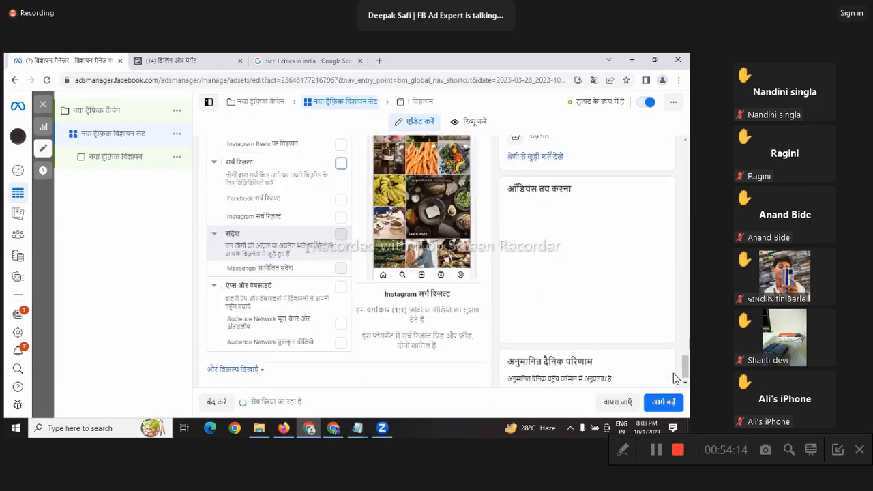
scroll(330, 238, "up", 5)
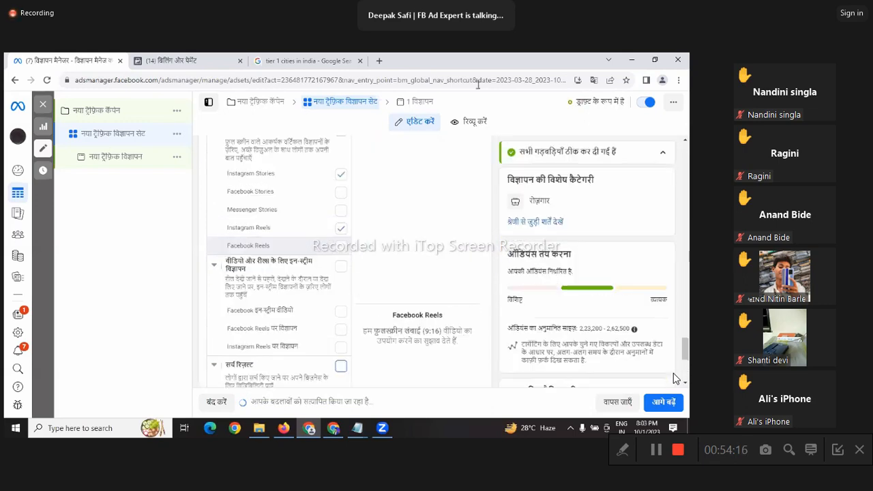
Step: Go to the ad level through the '1 विज्ञापन' breadcrumb
left_click(426, 102)
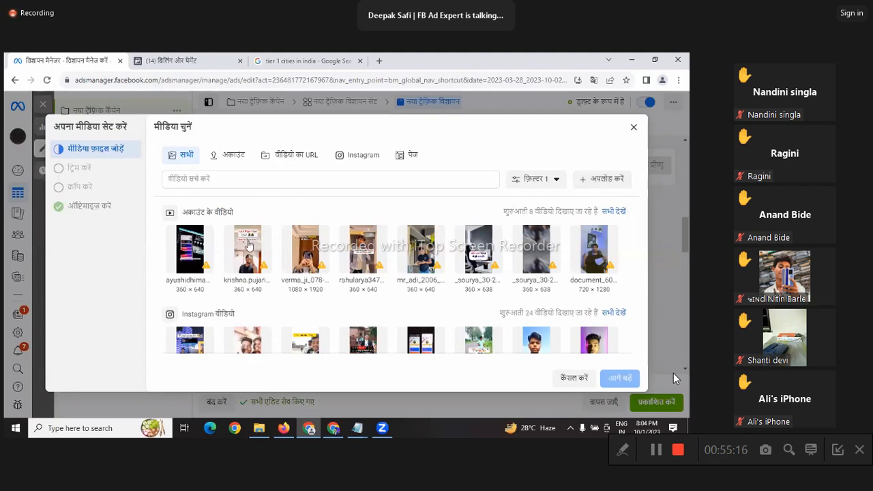
Step: Choose the second account video, then pass the cropping and optimisation steps to attach it
left_click(249, 245)
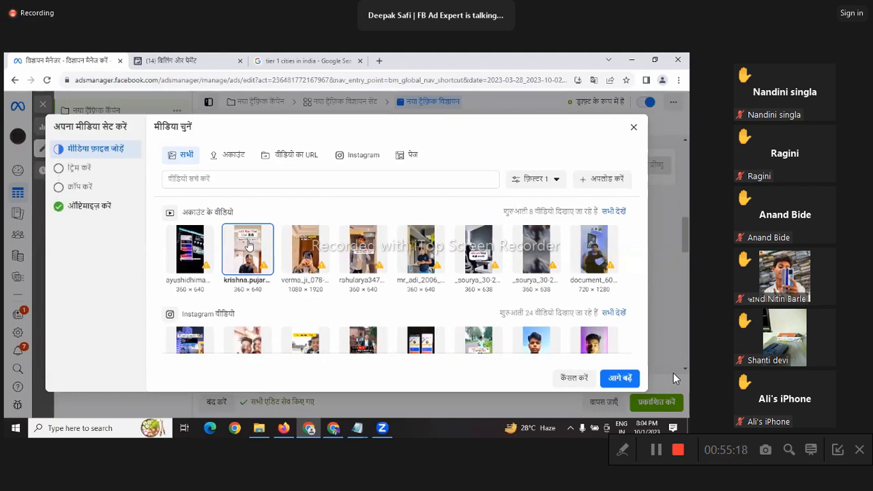
left_click(625, 381)
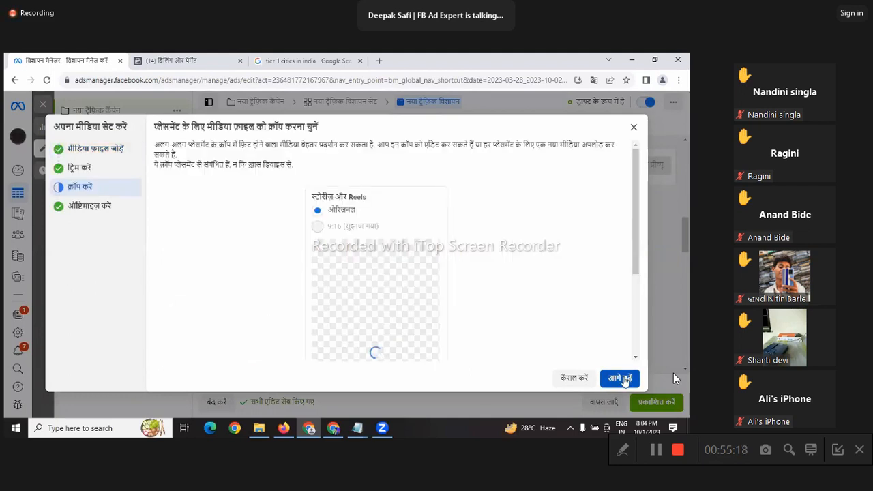
left_click(623, 380)
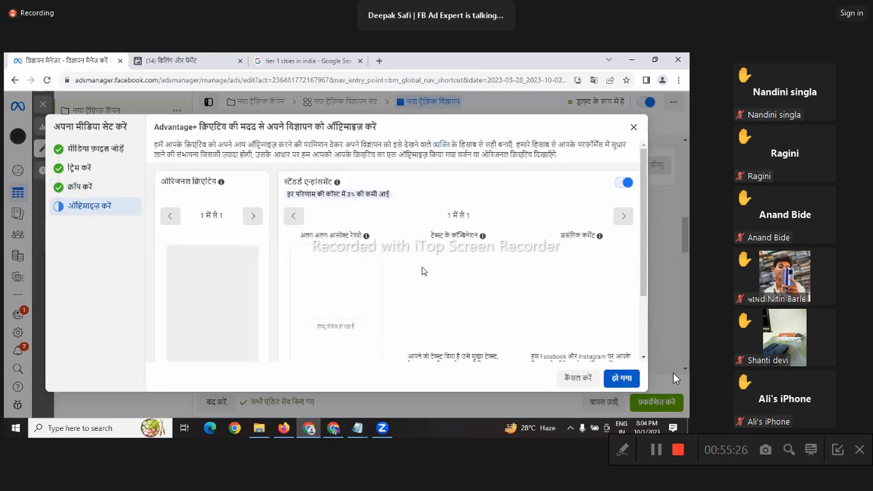
left_click(621, 379)
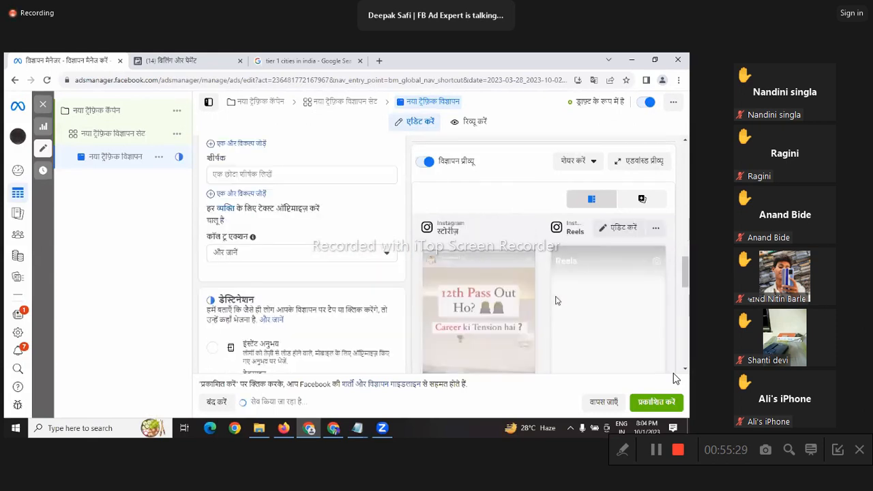
scroll(272, 339, "down", 2)
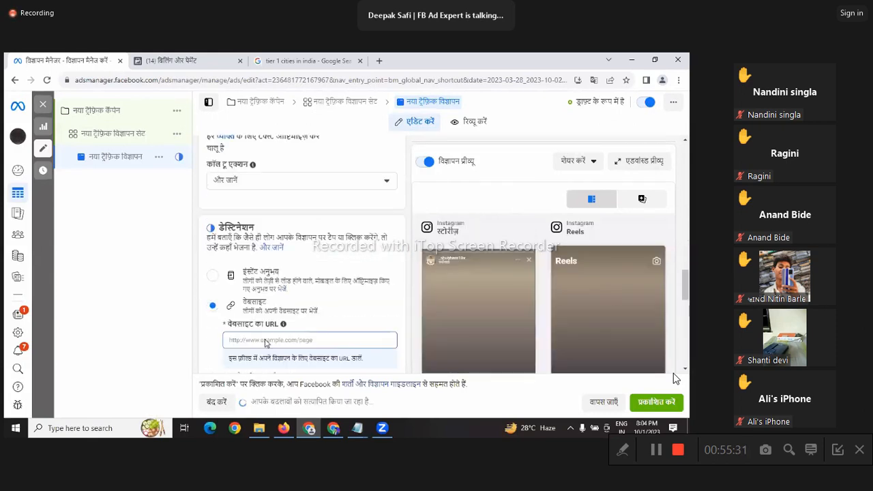
left_click(264, 340)
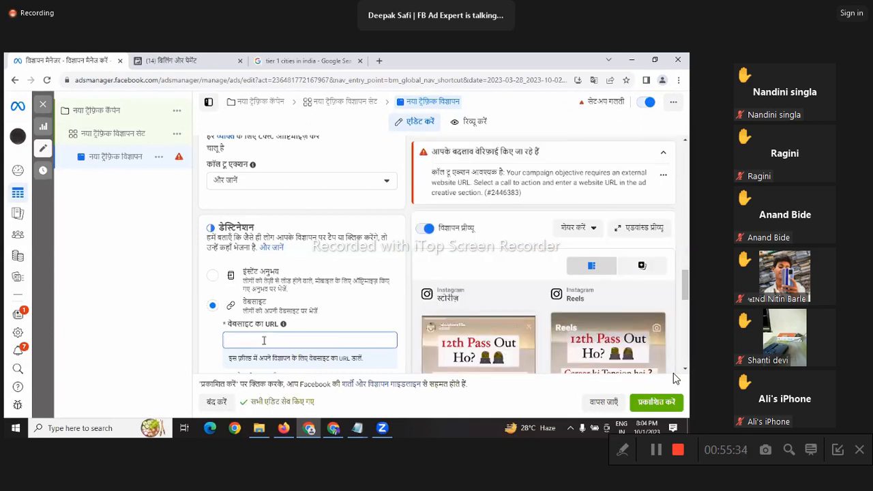
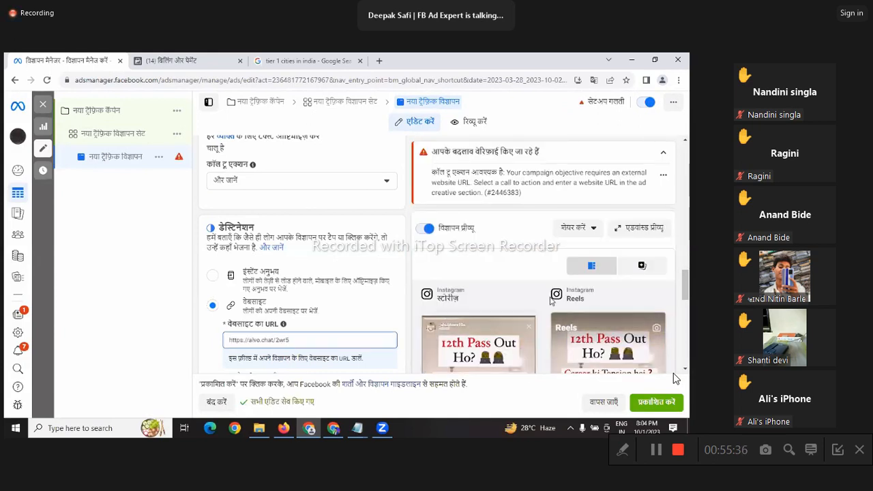
scroll(552, 301, "down", 5)
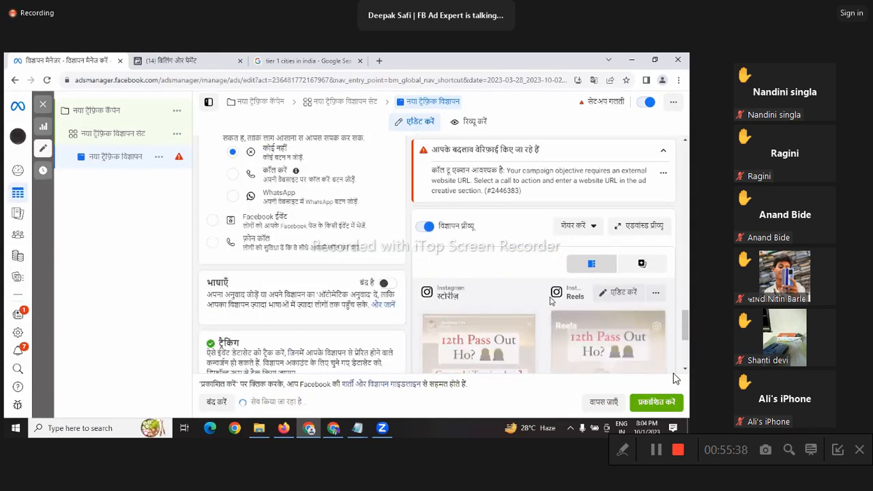
scroll(551, 301, "down", 3)
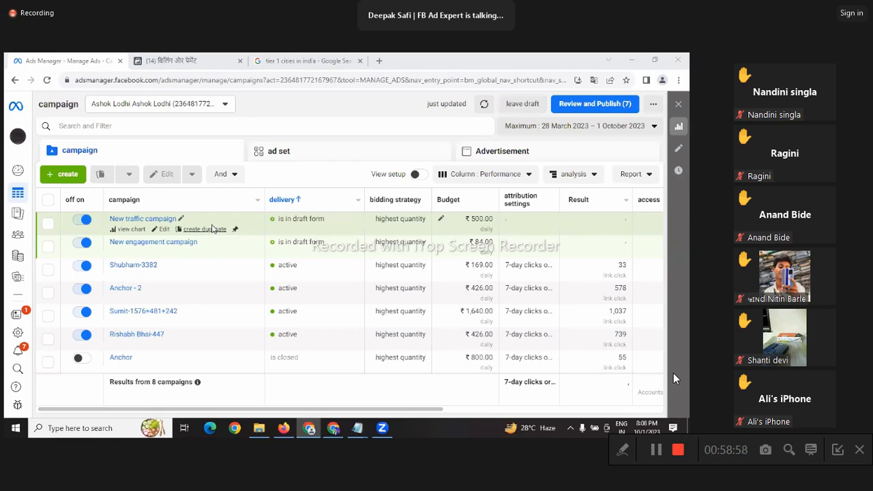
Step: Create a new Engagement campaign using the manual engagement campaign setup
left_click(67, 177)
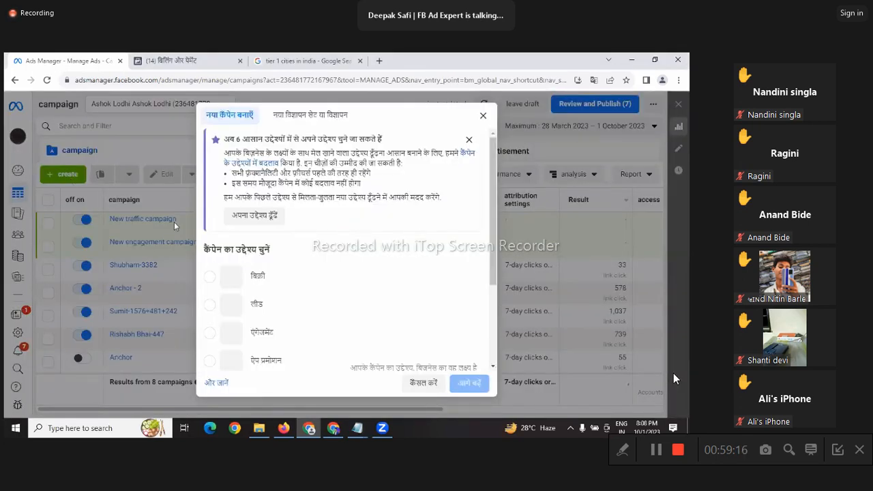
scroll(324, 236, "down", 3)
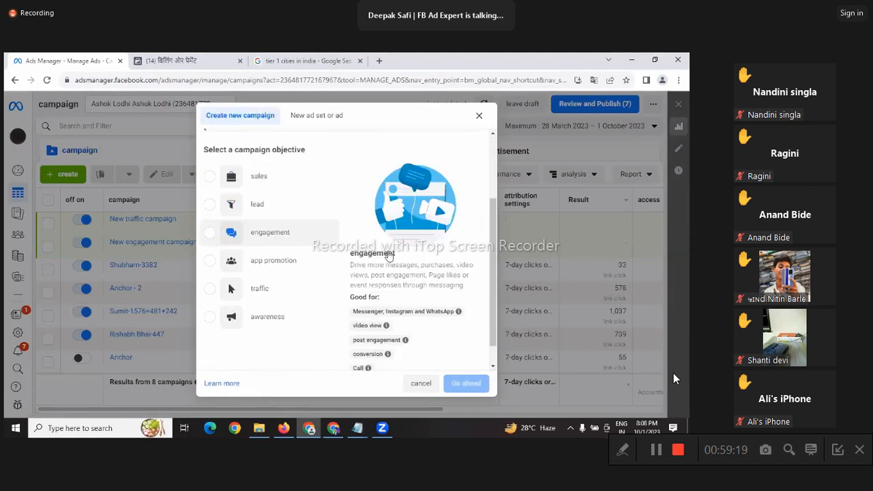
left_click(273, 232)
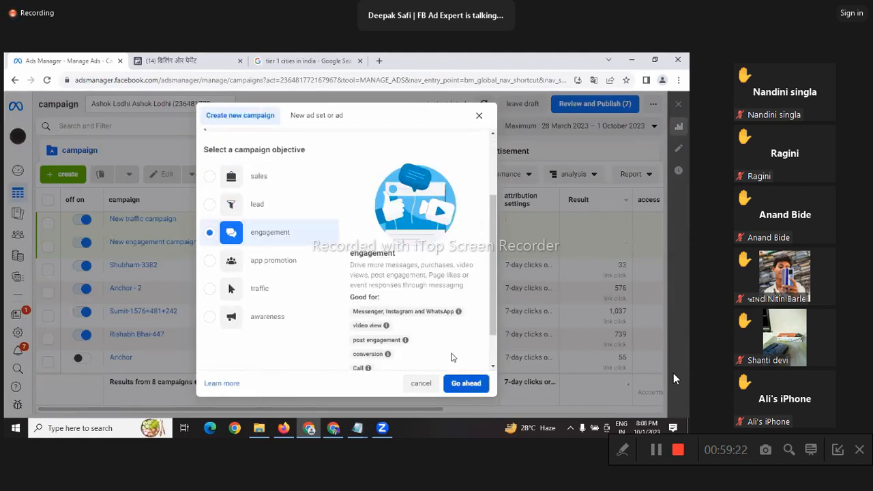
left_click(466, 382)
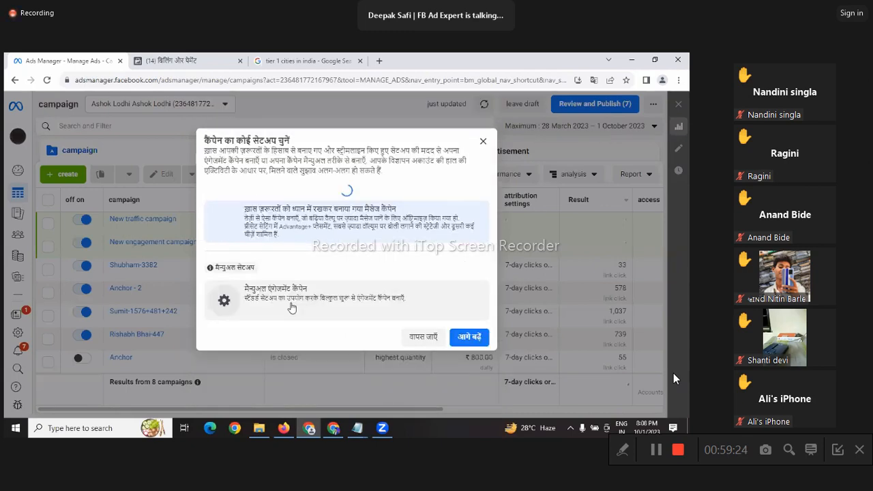
left_click(293, 309)
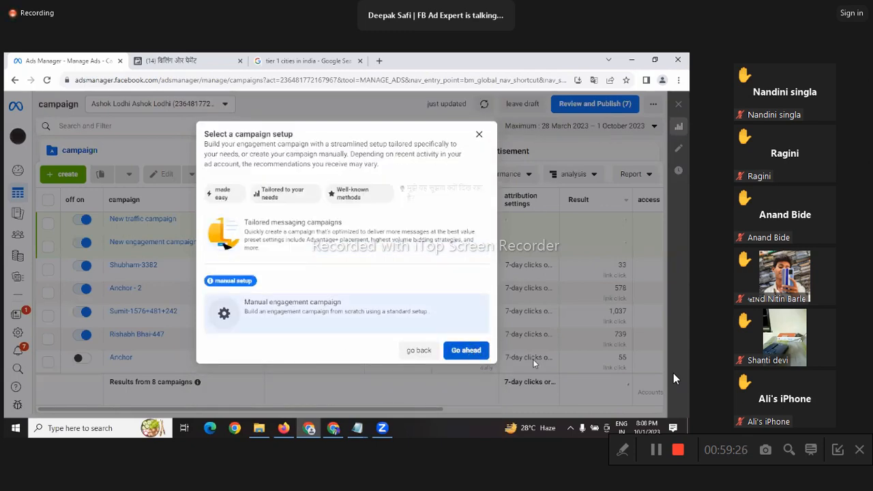
left_click(466, 350)
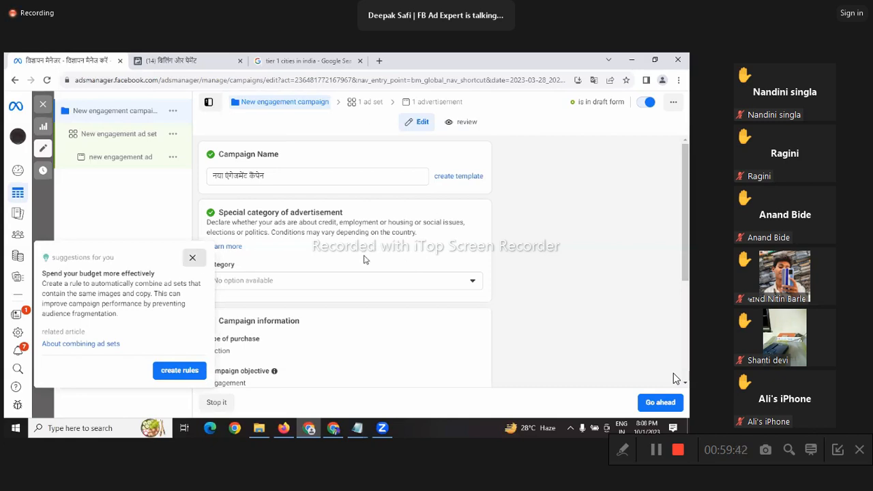
Step: Leave special ad categories unset, turn on Advantage Campaign Budget, and open the ad set
scroll(364, 256, "down", 1)
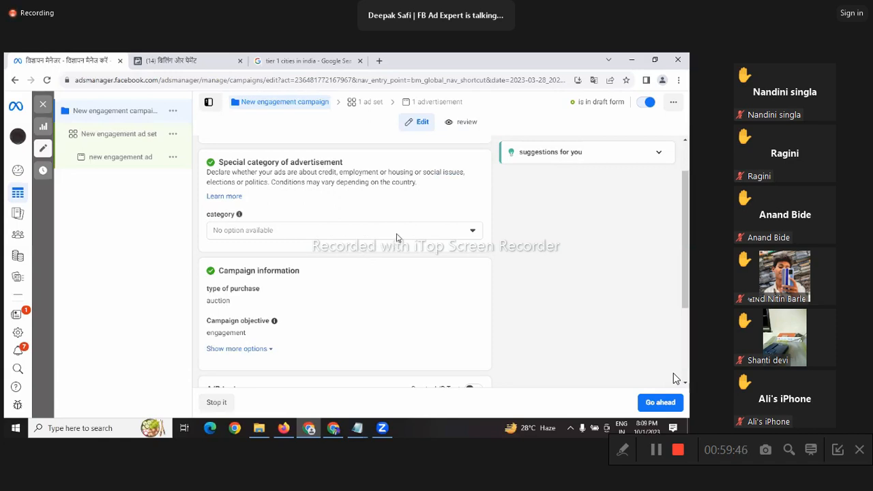
left_click(392, 235)
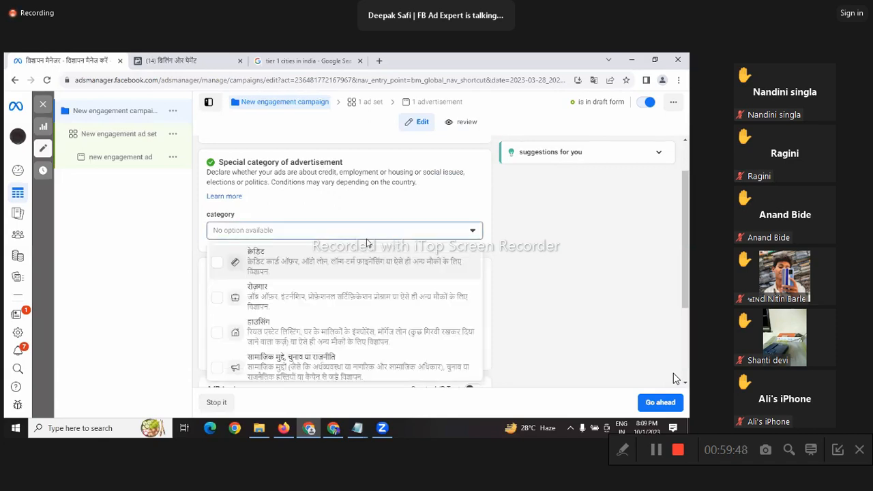
left_click(488, 257)
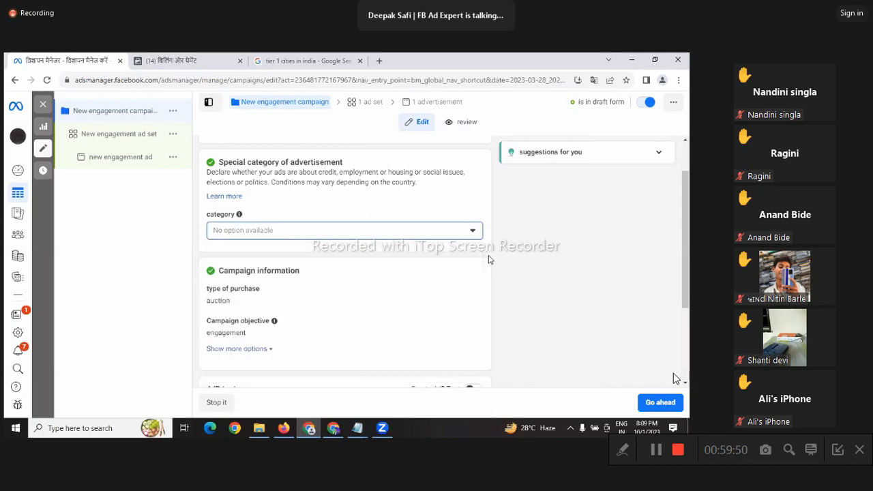
scroll(483, 277, "down", 2)
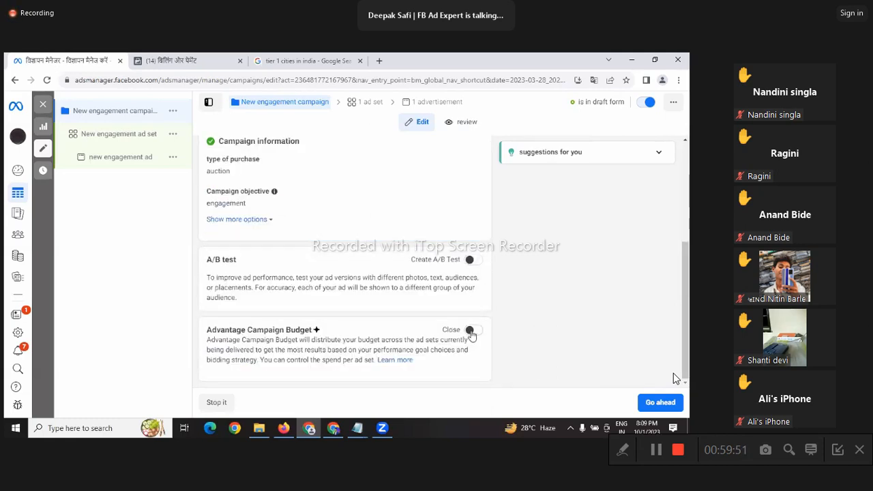
left_click(474, 333)
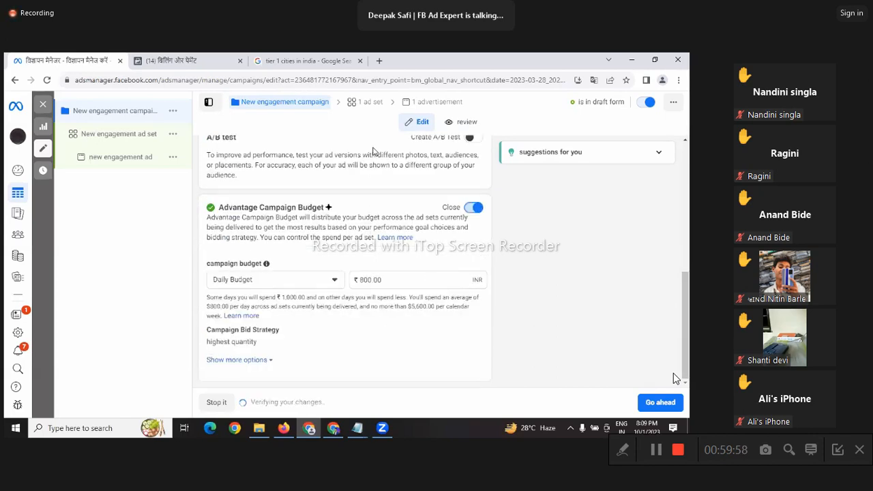
left_click(369, 106)
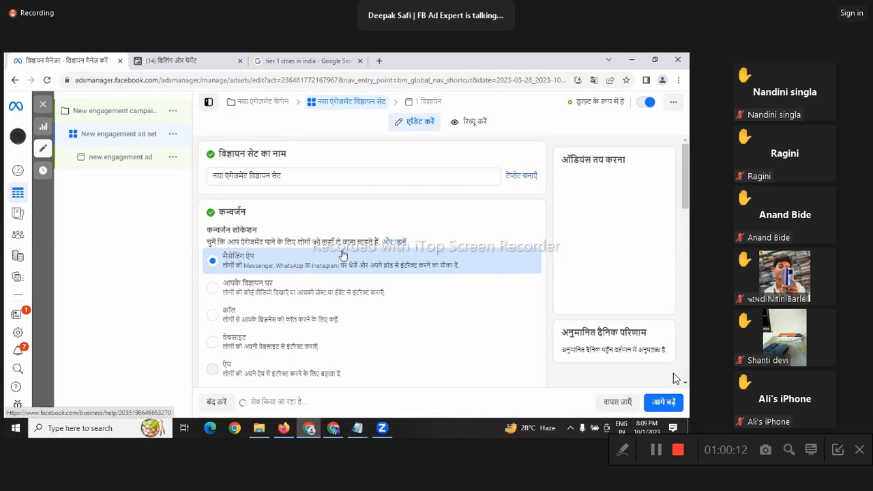
scroll(417, 218, "down", 1)
scroll(418, 218, "down", 1)
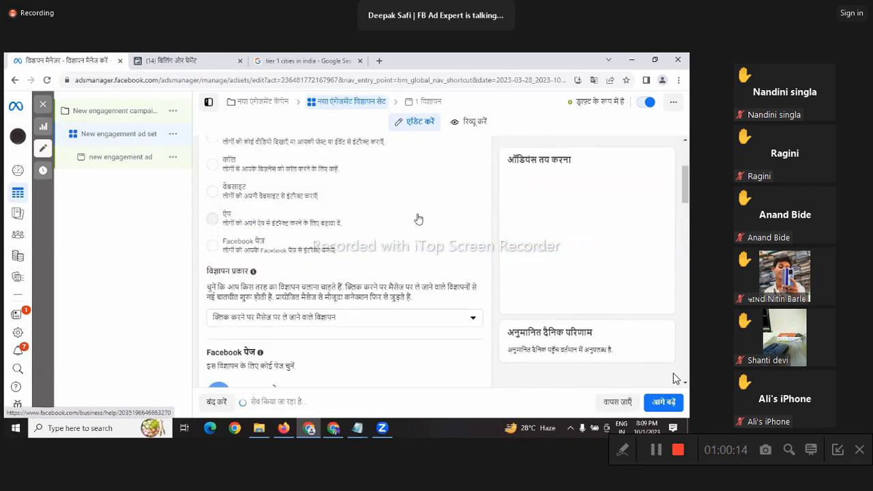
scroll(418, 218, "down", 1)
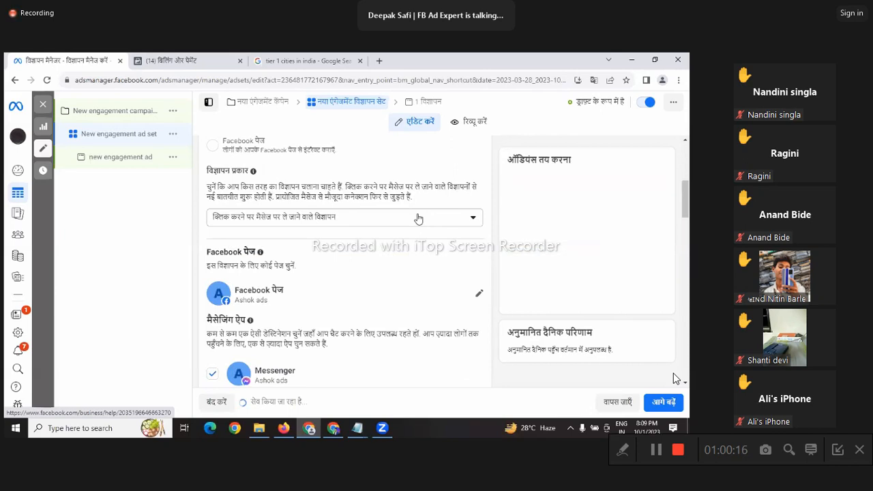
scroll(418, 218, "down", 1)
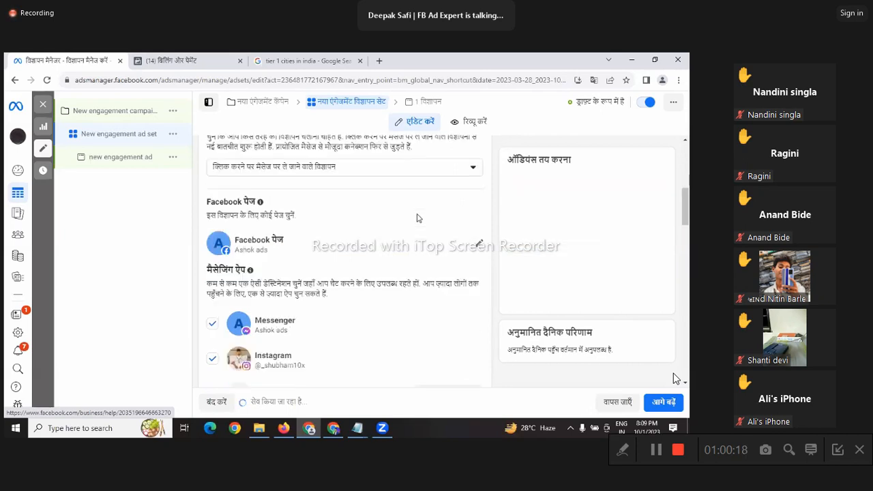
scroll(418, 218, "down", 1)
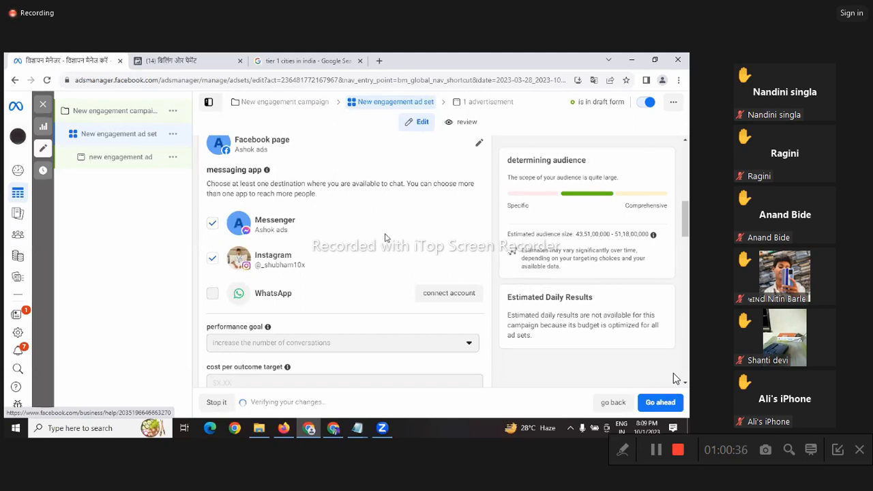
scroll(384, 237, "down", 1)
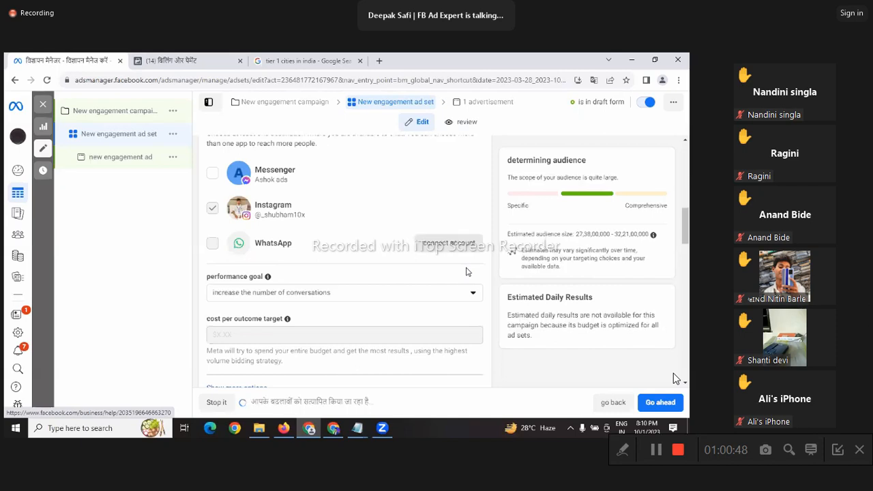
scroll(467, 271, "down", 1)
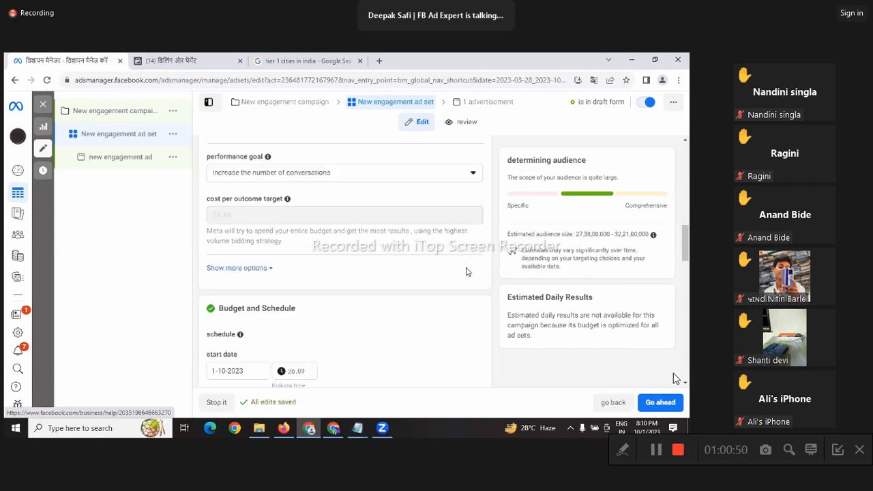
scroll(432, 255, "down", 3)
scroll(335, 265, "down", 2)
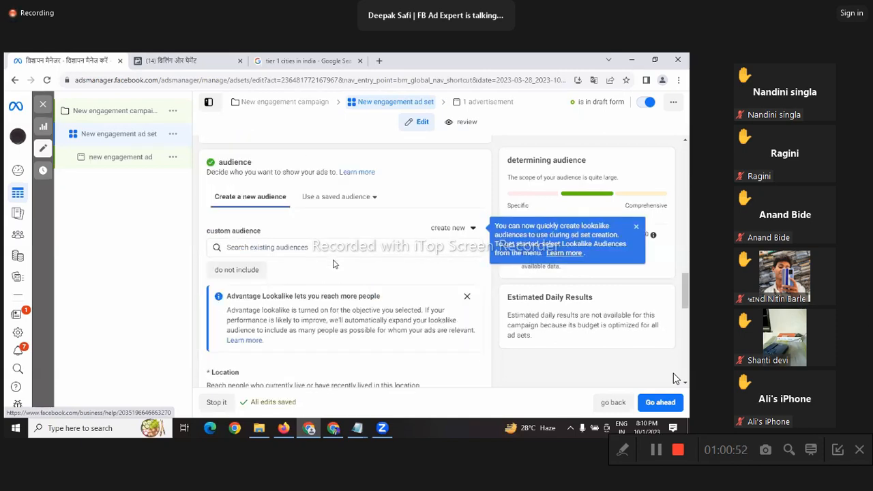
scroll(358, 235, "down", 4)
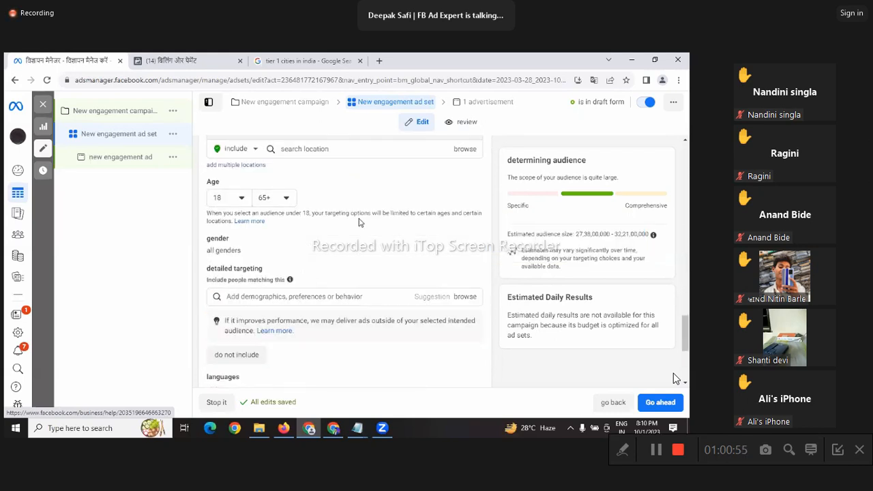
scroll(289, 342, "down", 3)
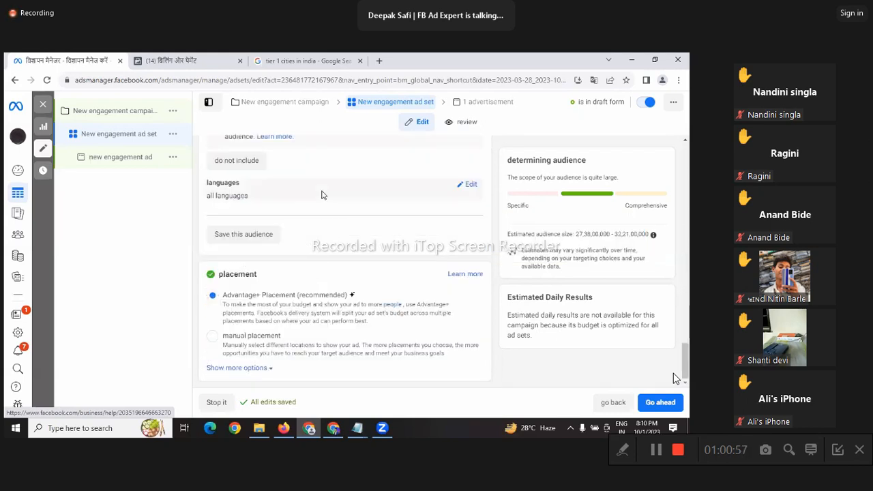
Step: Open the engagement campaign's ad and scroll through its settings
left_click(476, 109)
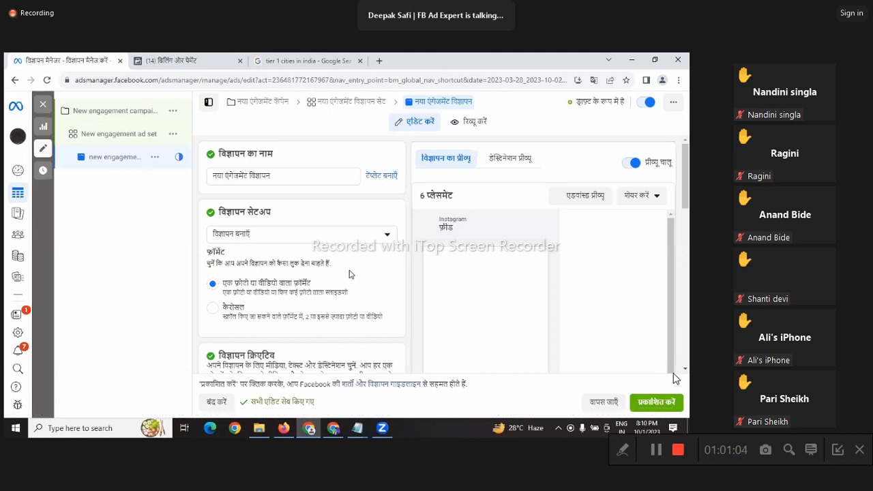
scroll(310, 171, "down", 3)
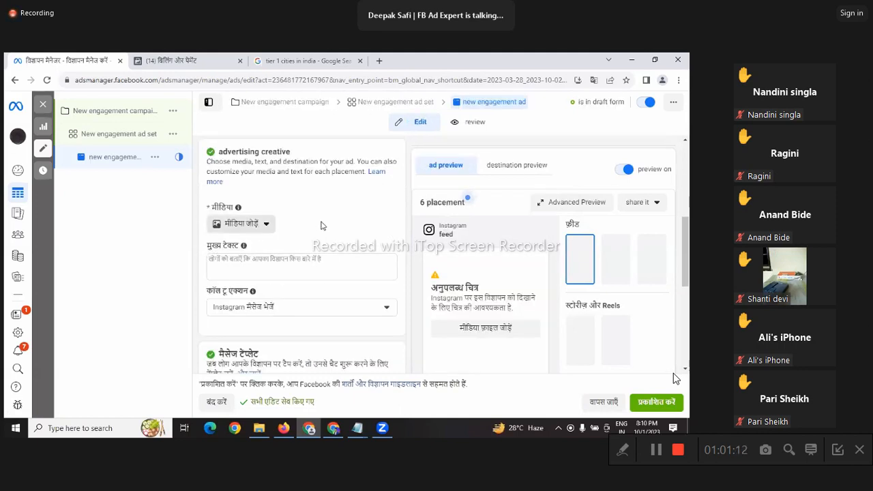
scroll(231, 217, "down", 1)
scroll(307, 209, "down", 1)
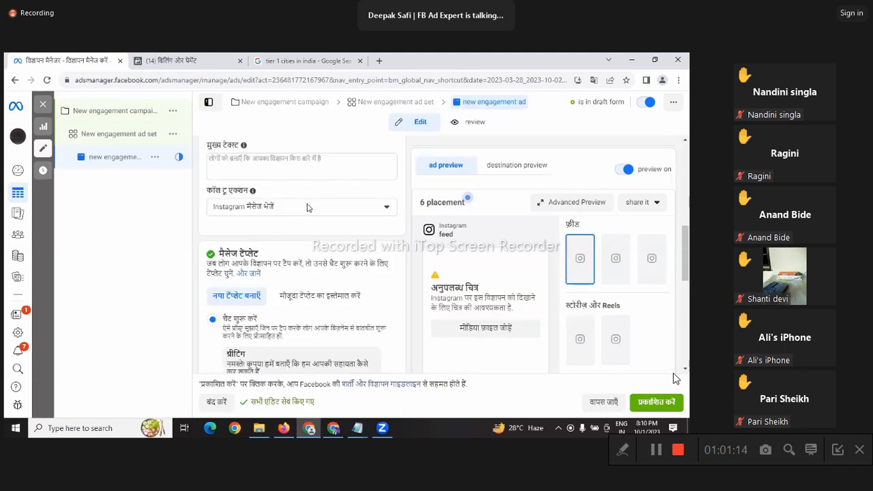
scroll(309, 208, "down", 2)
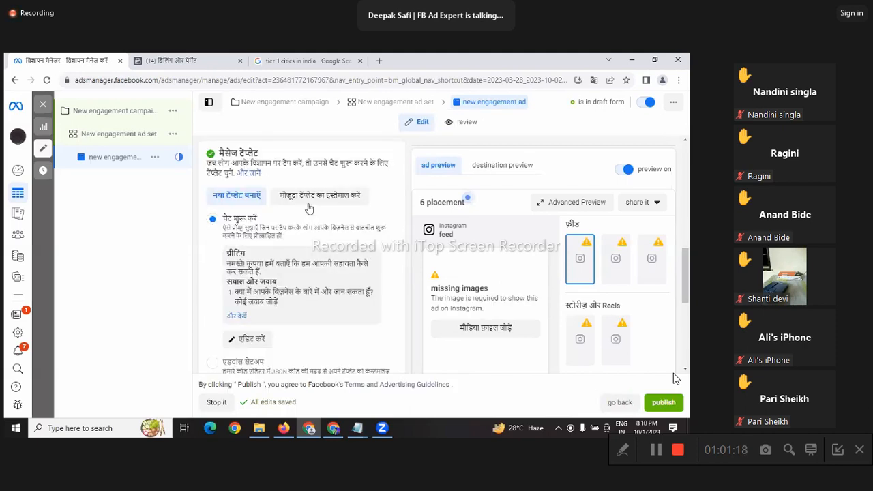
scroll(309, 209, "up", 8)
scroll(310, 209, "down", 8)
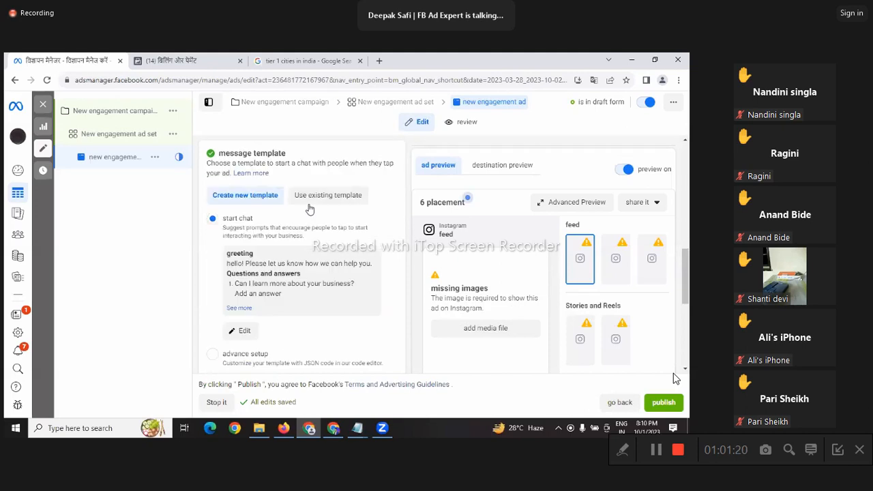
scroll(278, 256, "up", 2)
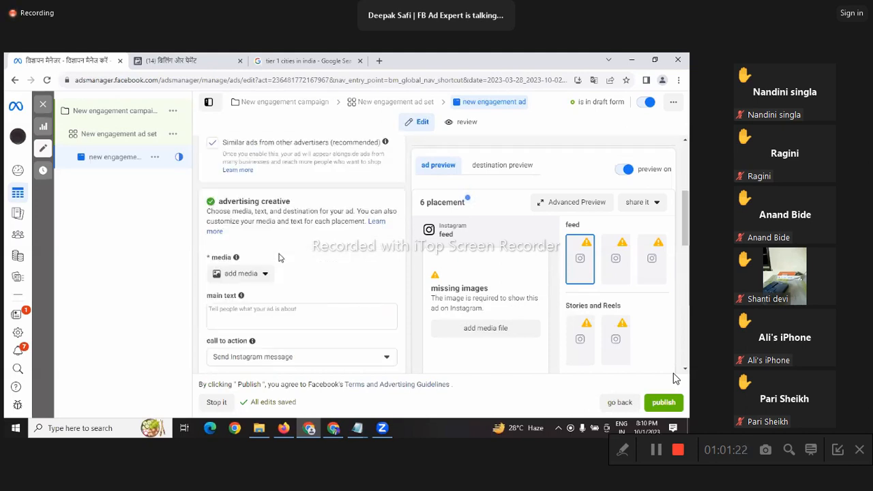
scroll(239, 261, "up", 1)
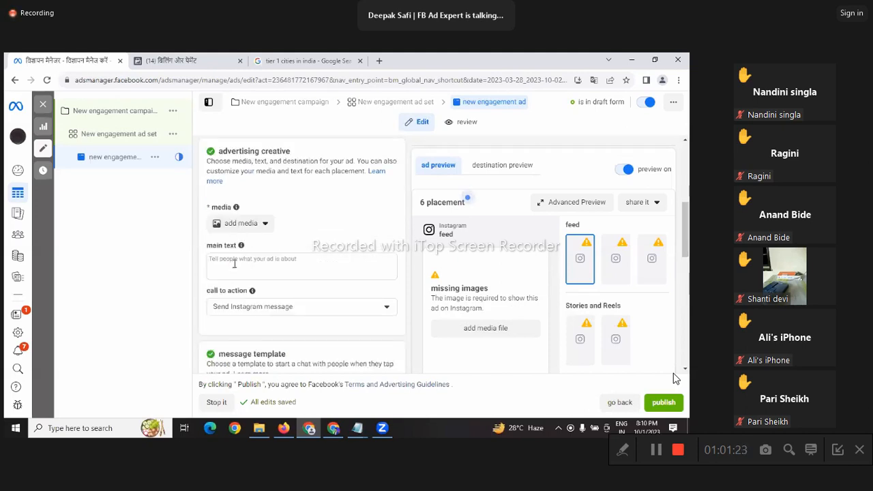
Step: Paste the apply-now message and privacy policy disclaimers as the ad's main text
left_click(234, 263)
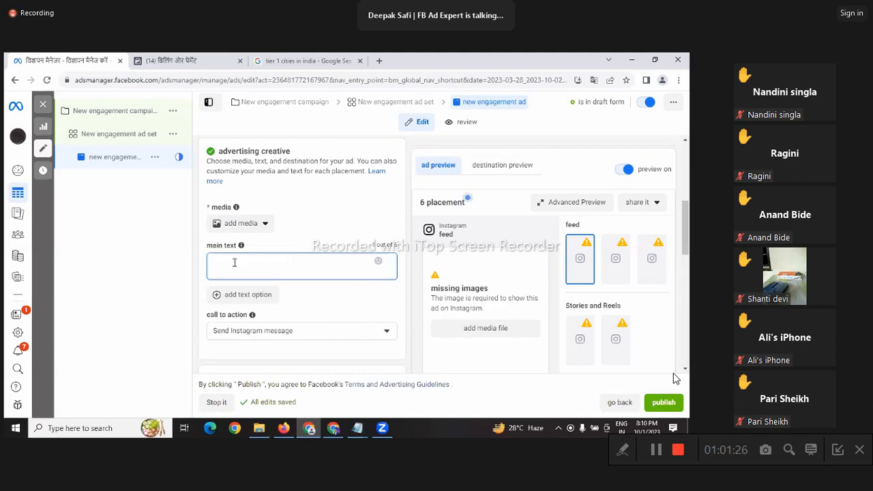
key("ctrl+v")
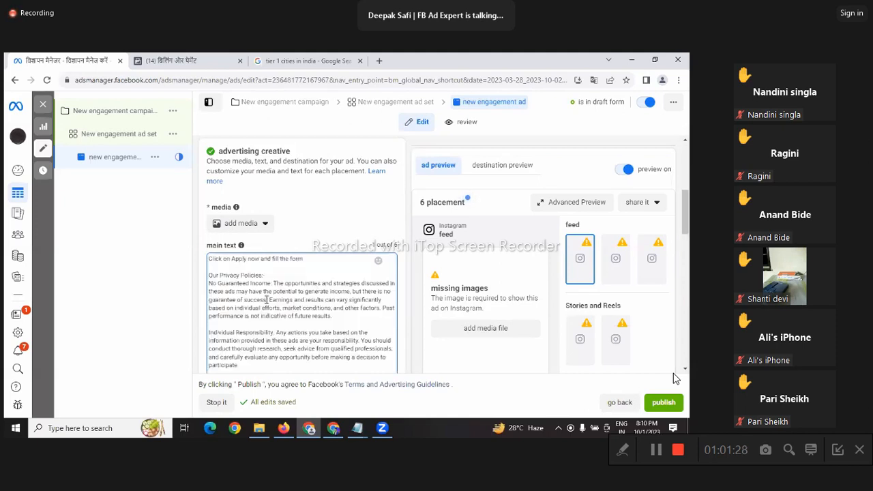
scroll(268, 287, "down", 1)
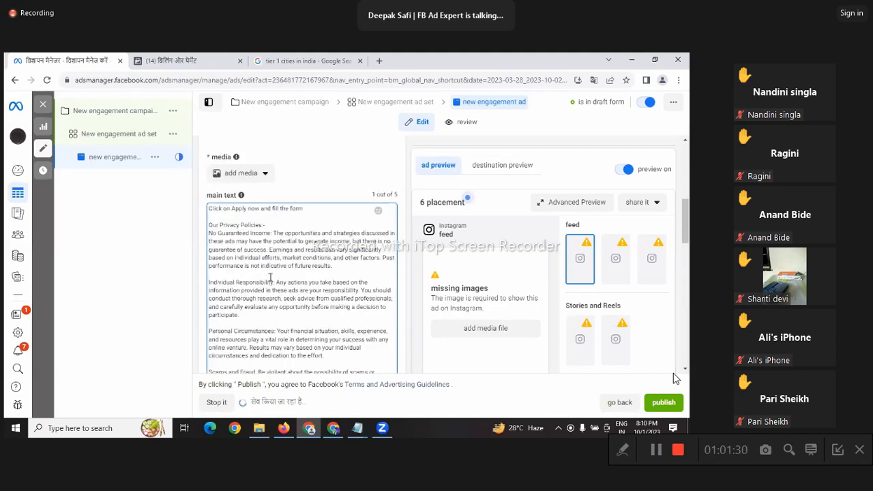
scroll(270, 277, "down", 1)
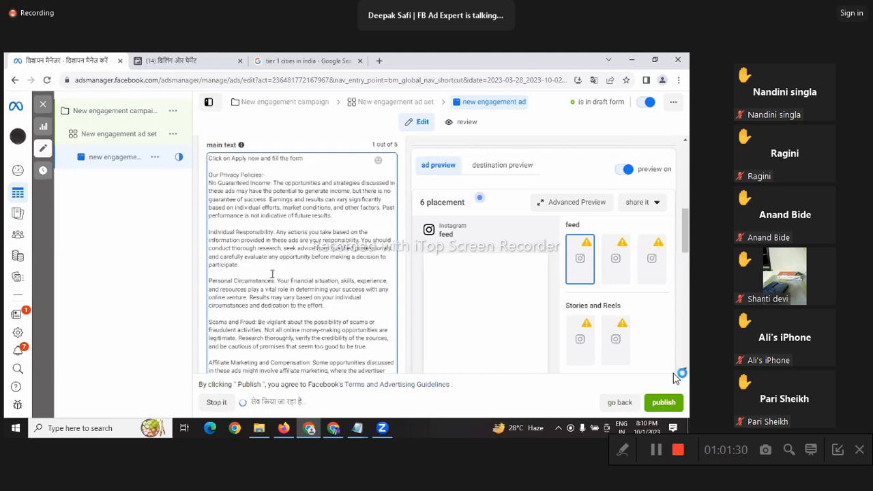
scroll(272, 273, "down", 2)
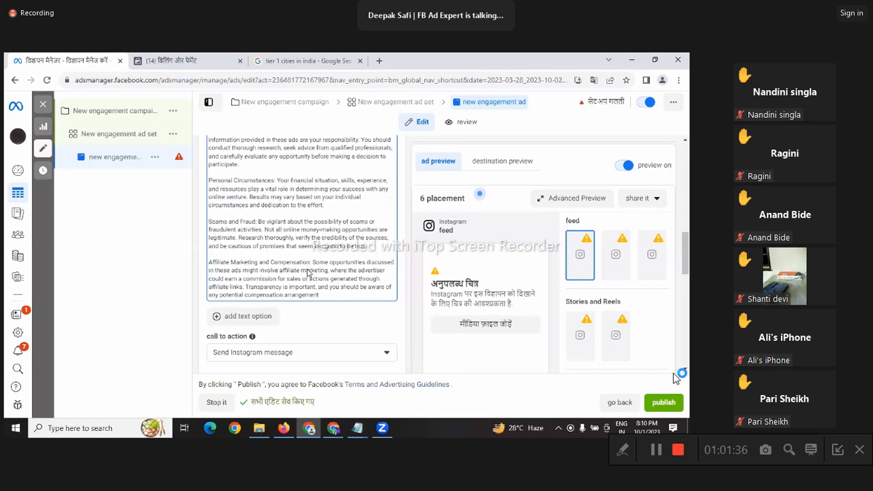
scroll(307, 273, "down", 1)
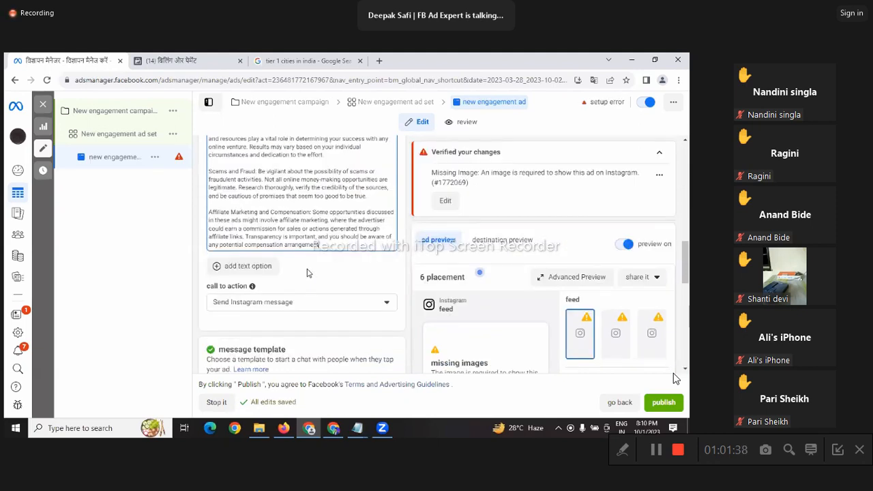
scroll(307, 273, "down", 4)
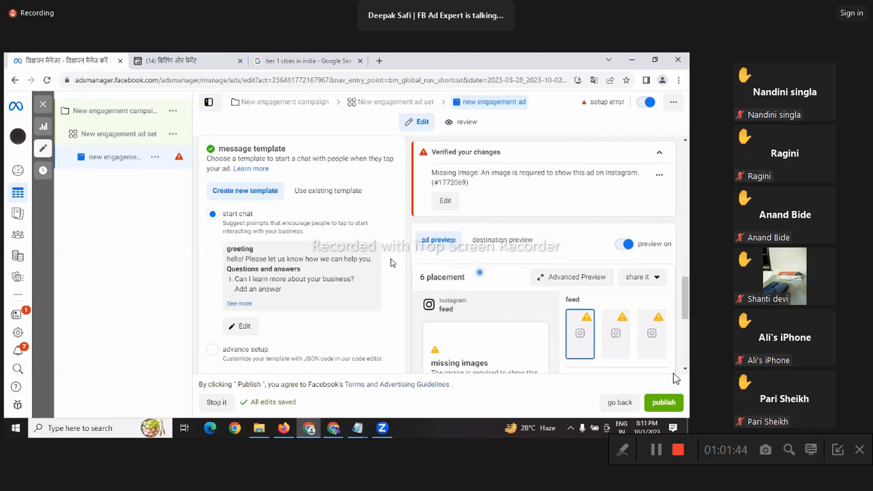
scroll(392, 262, "down", 3)
scroll(348, 278, "down", 2)
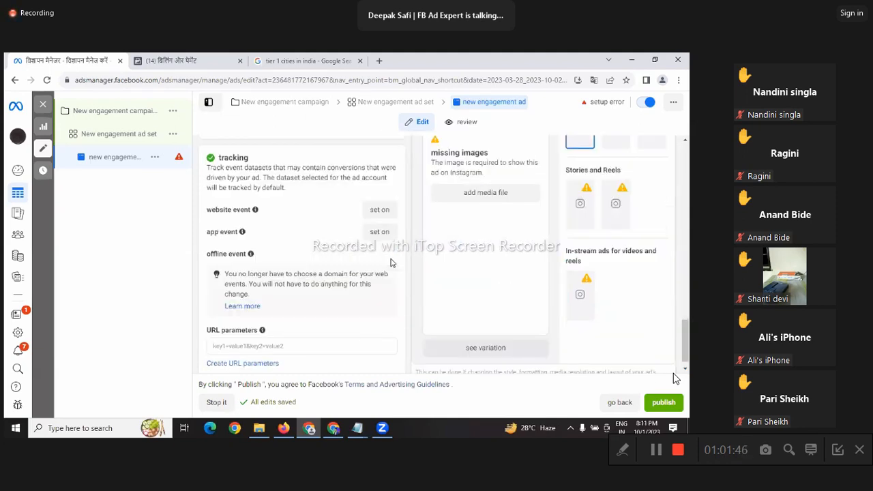
scroll(348, 278, "down", 1)
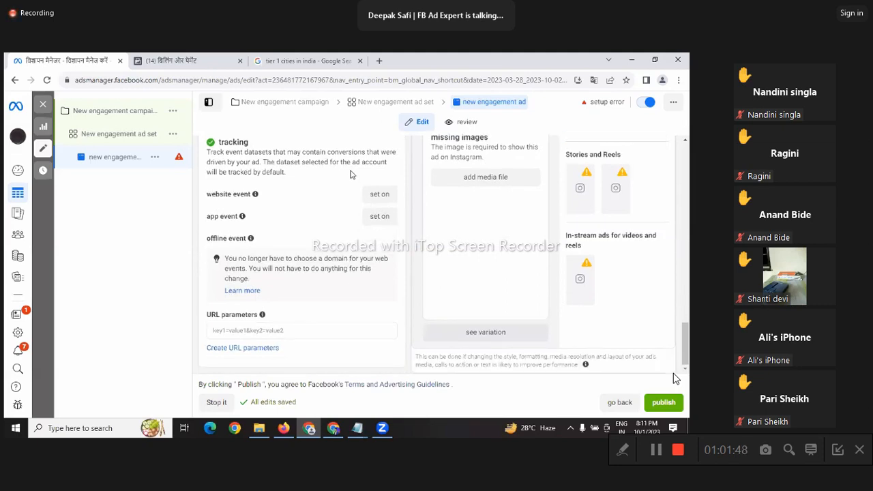